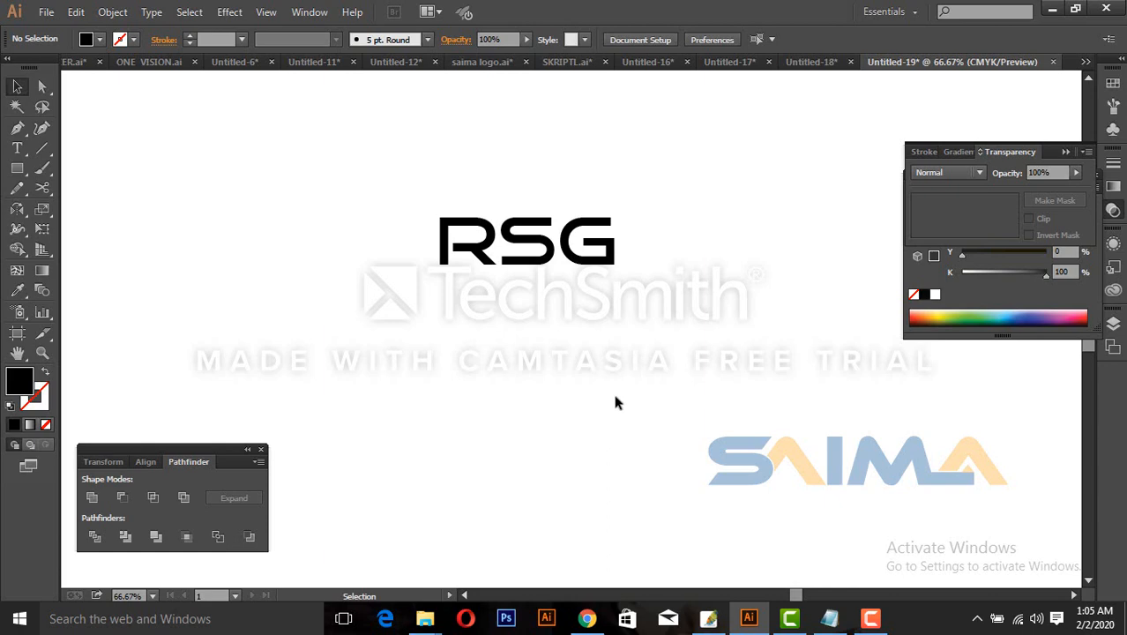
# - Examine the SAIMA reference logo and the plain RSG lettering up close
pyautogui.hotkey('ctrl', 'space')
pyautogui.moveTo(690, 433); pyautogui.dragTo(1024, 528)
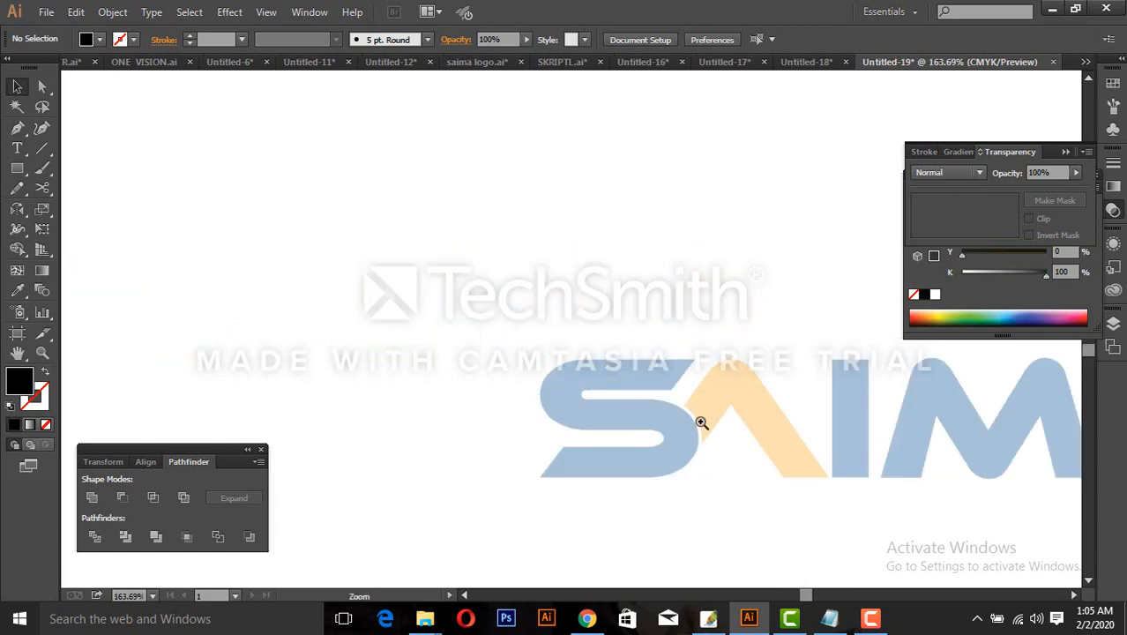
pyautogui.keyDown('ctrl'); pyautogui.keyDown('alt'); pyautogui.click(644, 402); pyautogui.keyUp('alt'); pyautogui.keyUp('ctrl')
pyautogui.keyDown('ctrl'); pyautogui.keyDown('alt'); pyautogui.click(645, 402); pyautogui.keyUp('alt'); pyautogui.keyUp('ctrl')
pyautogui.moveTo(604, 361); pyautogui.dragTo(682, 458)
pyautogui.keyDown('ctrl'); pyautogui.keyDown('alt'); pyautogui.click(681, 458); pyautogui.keyUp('alt'); pyautogui.keyUp('ctrl')
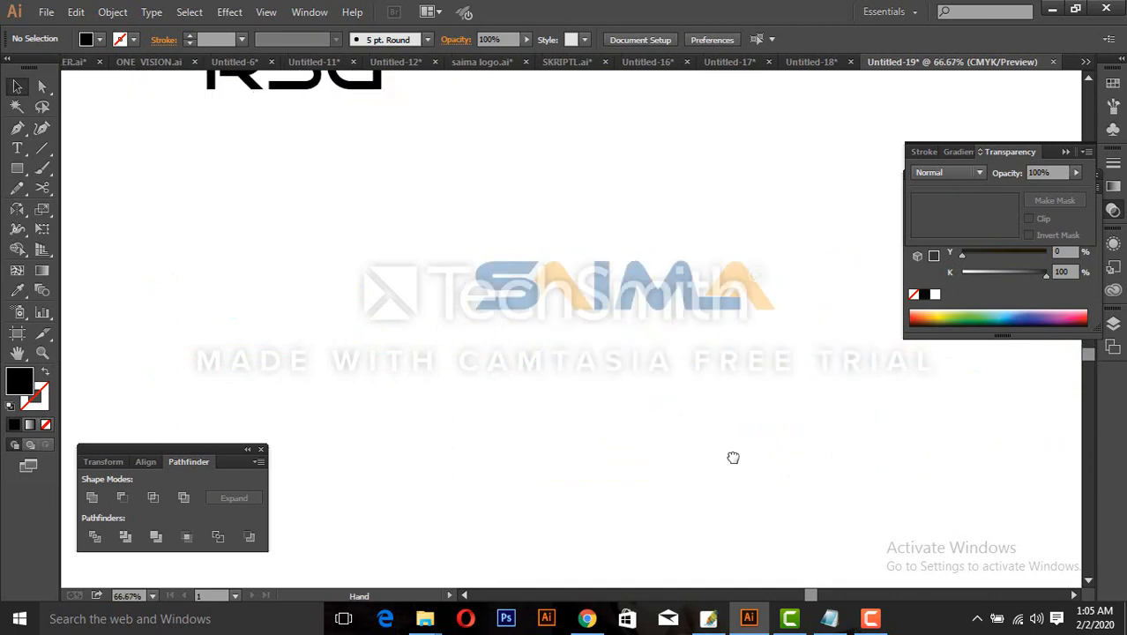
pyautogui.moveTo(596, 366); pyautogui.dragTo(733, 457)
pyautogui.moveTo(541, 336); pyautogui.dragTo(673, 447)
pyautogui.moveTo(414, 172); pyautogui.dragTo(821, 407)
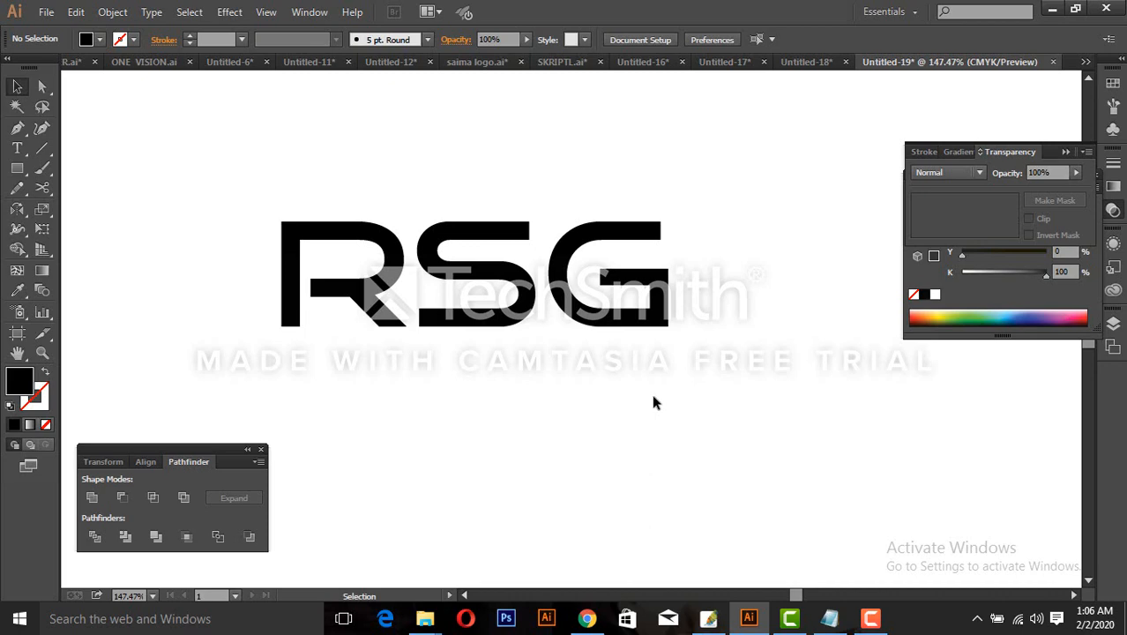
pyautogui.keyDown('ctrl'); pyautogui.keyDown('alt'); pyautogui.click(518, 340); pyautogui.keyUp('alt'); pyautogui.keyUp('ctrl')
pyautogui.moveTo(517, 330); pyautogui.dragTo(516, 347)
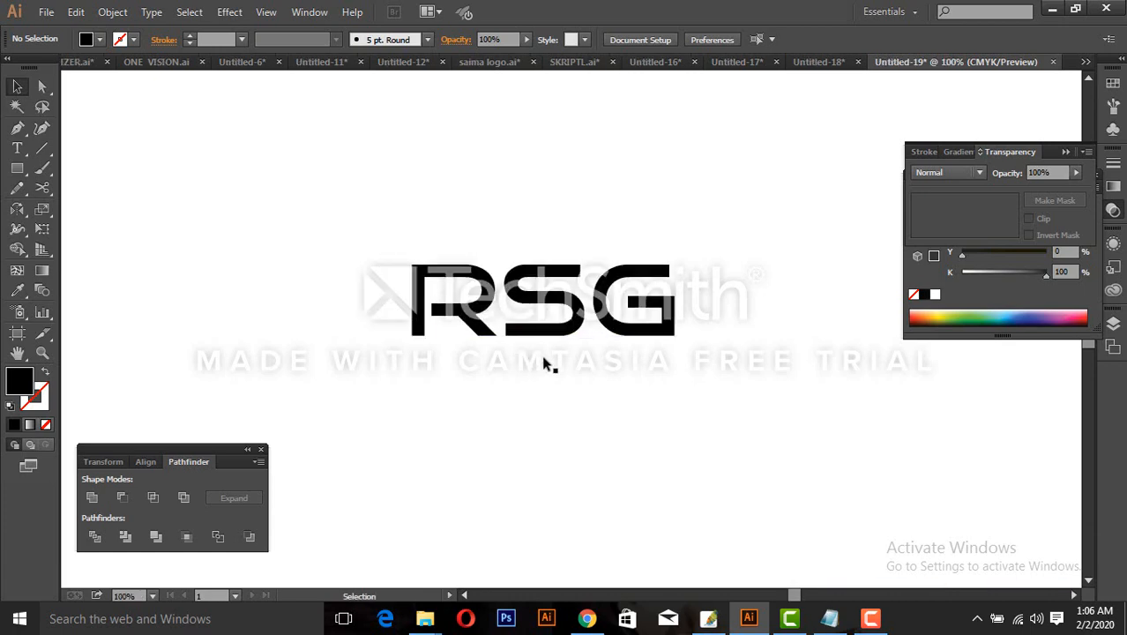
pyautogui.moveTo(319, 185); pyautogui.dragTo(739, 458)
pyautogui.moveTo(663, 337); pyautogui.dragTo(609, 361)
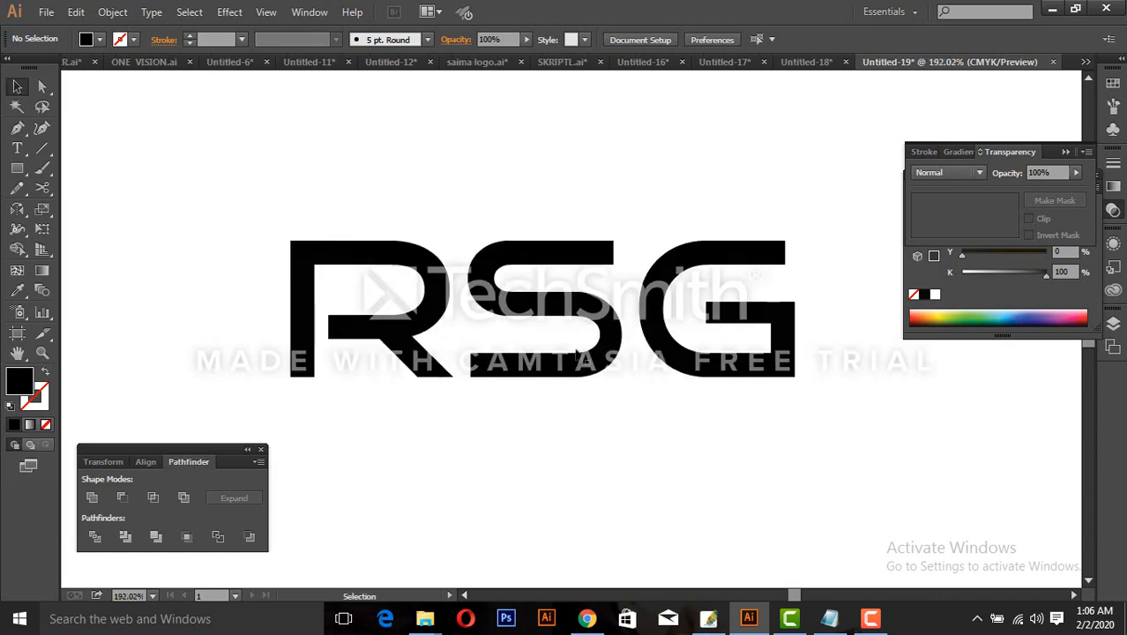
# - Convert the RSG text to outlines and ungroup it into separate letters
pyautogui.click(592, 368)
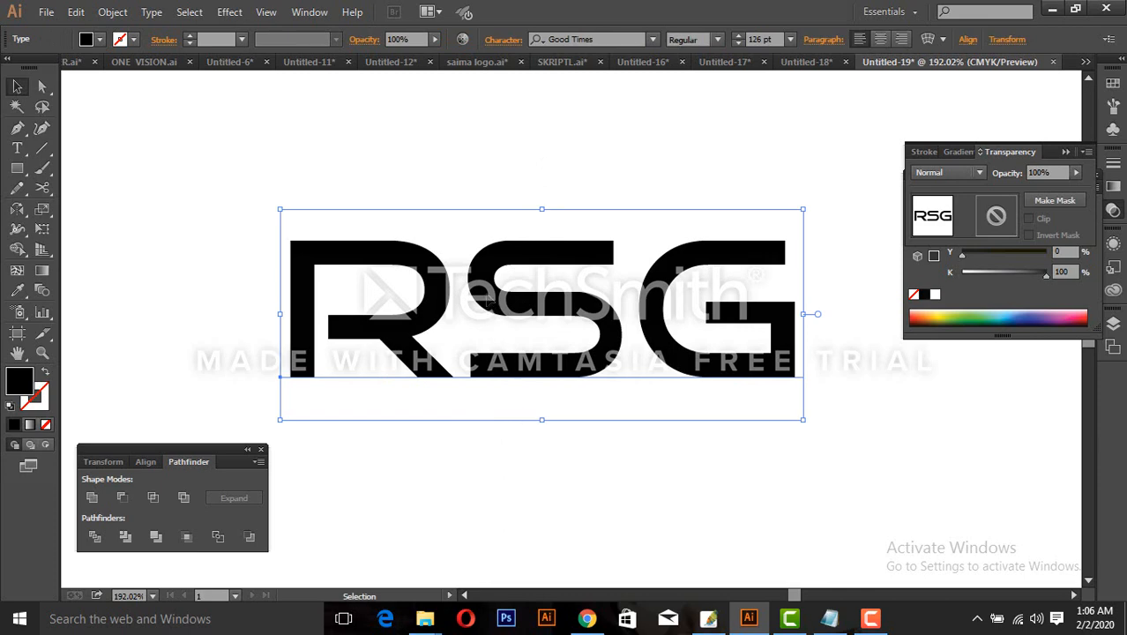
pyautogui.rightClick(487, 300)
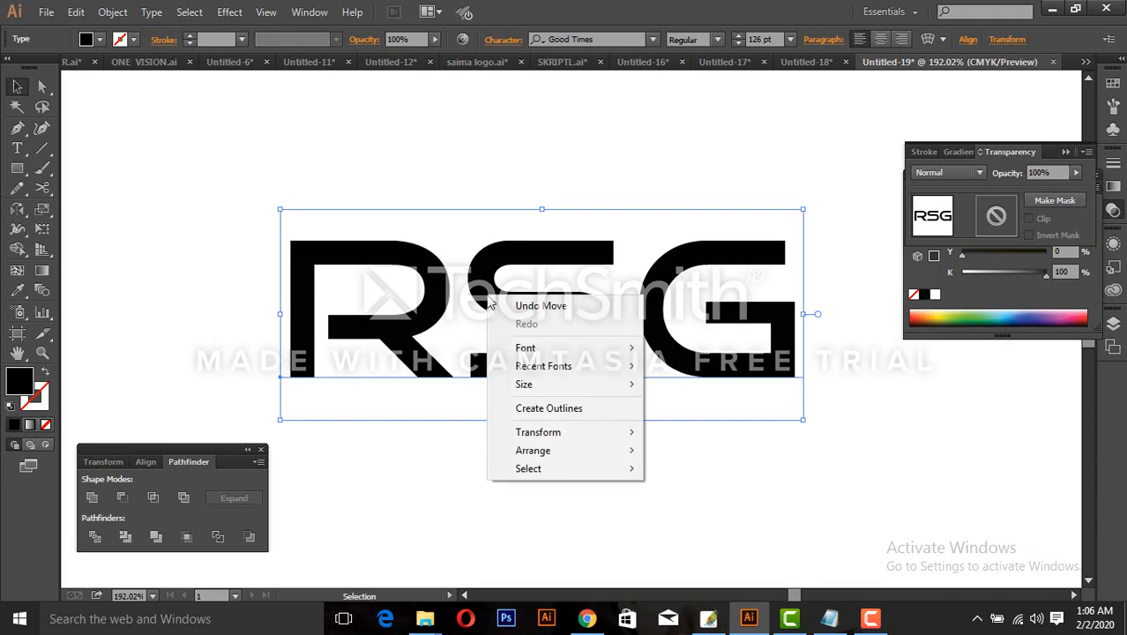
pyautogui.click(545, 412)
pyautogui.click(589, 443)
pyautogui.moveTo(555, 372); pyautogui.dragTo(583, 383)
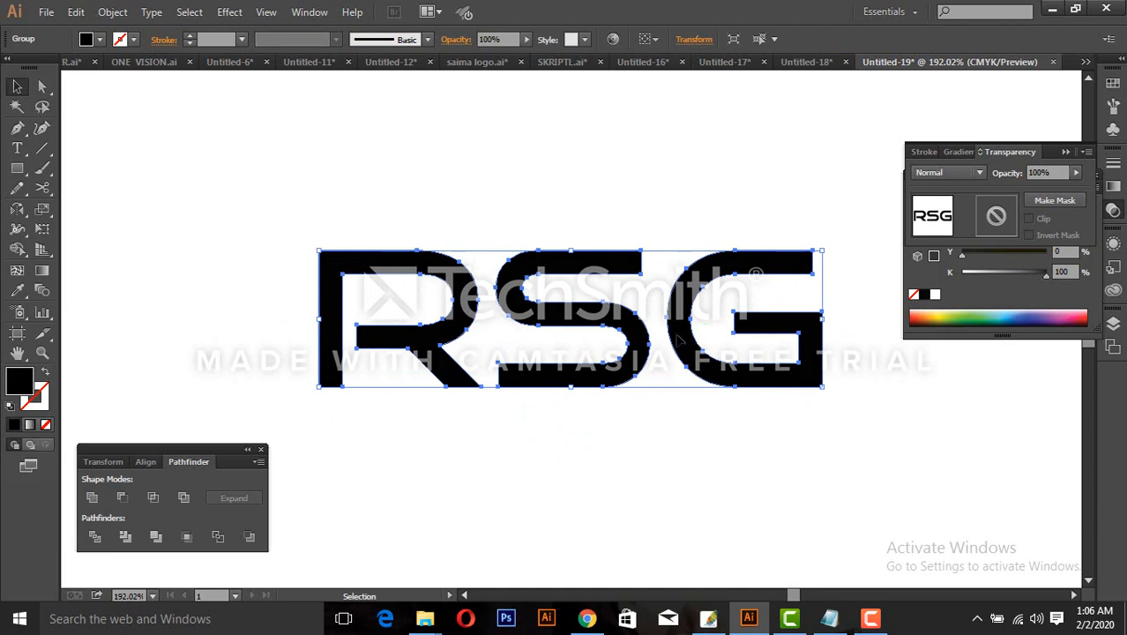
pyautogui.rightClick(512, 298)
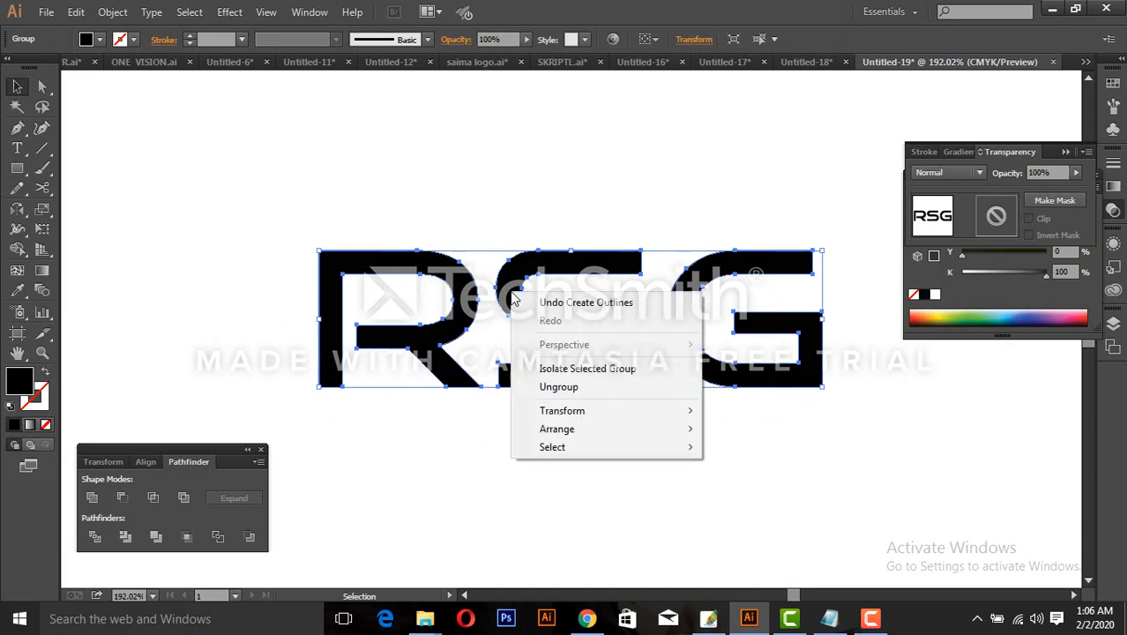
pyautogui.click(567, 387)
pyautogui.click(581, 441)
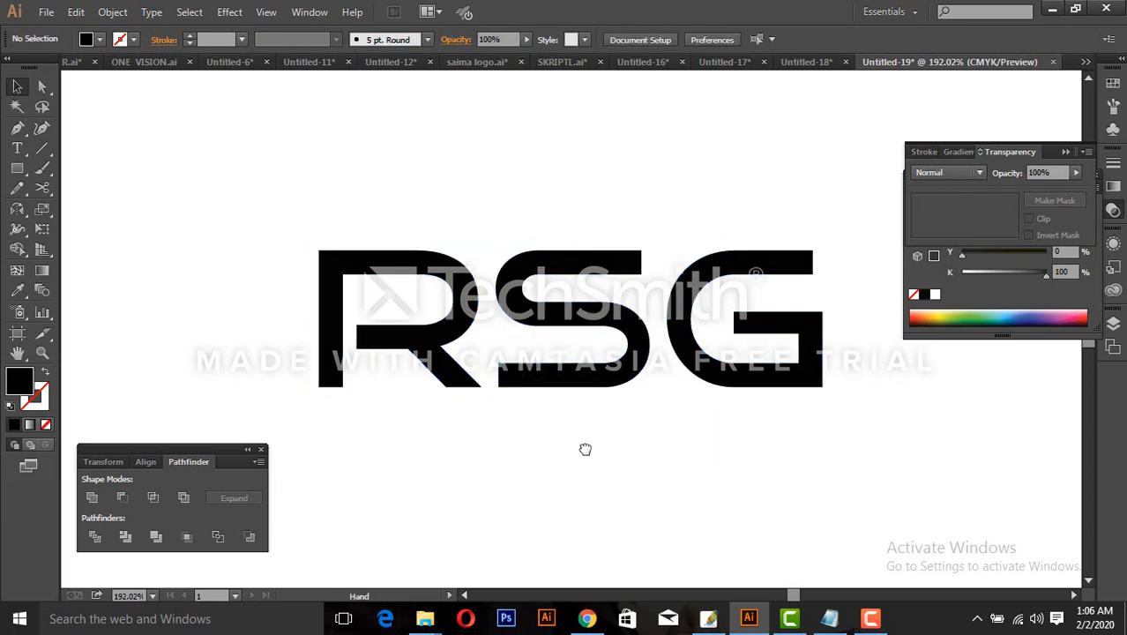
# - Move the S horizontally by 28.6 pt toward the R so that their curved strokes overlap
pyautogui.moveTo(585, 448); pyautogui.dragTo(635, 466)
pyautogui.moveTo(348, 228); pyautogui.dragTo(752, 481)
pyautogui.moveTo(643, 316); pyautogui.dragTo(634, 325)
pyautogui.click(606, 273)
pyautogui.moveTo(361, 147); pyautogui.dragTo(755, 407)
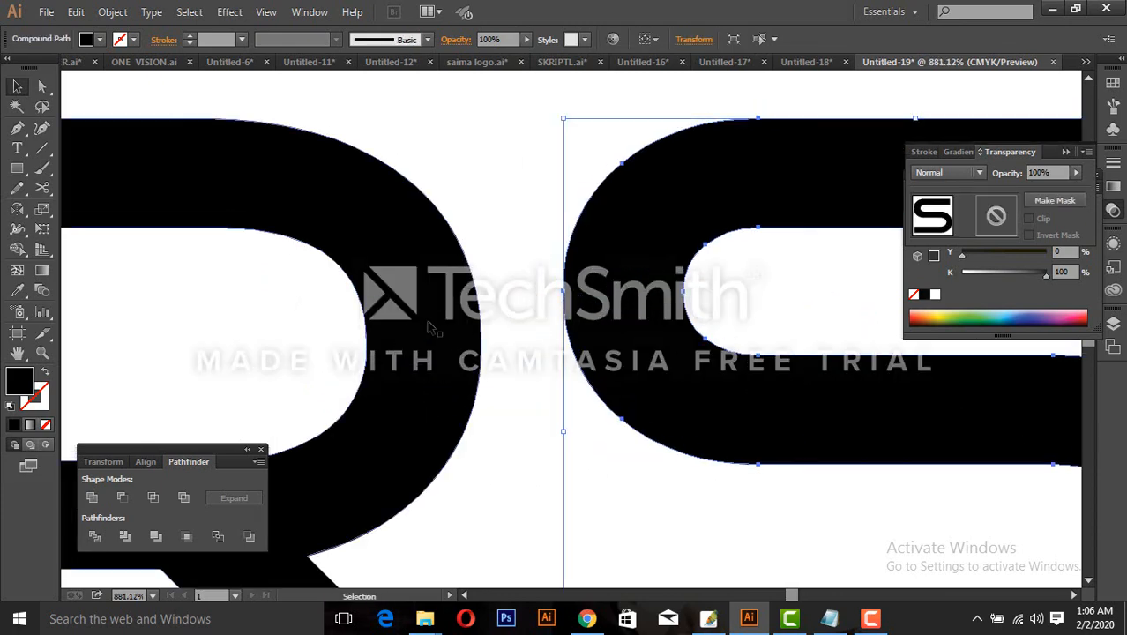
pyautogui.moveTo(654, 334); pyautogui.dragTo(441, 339)
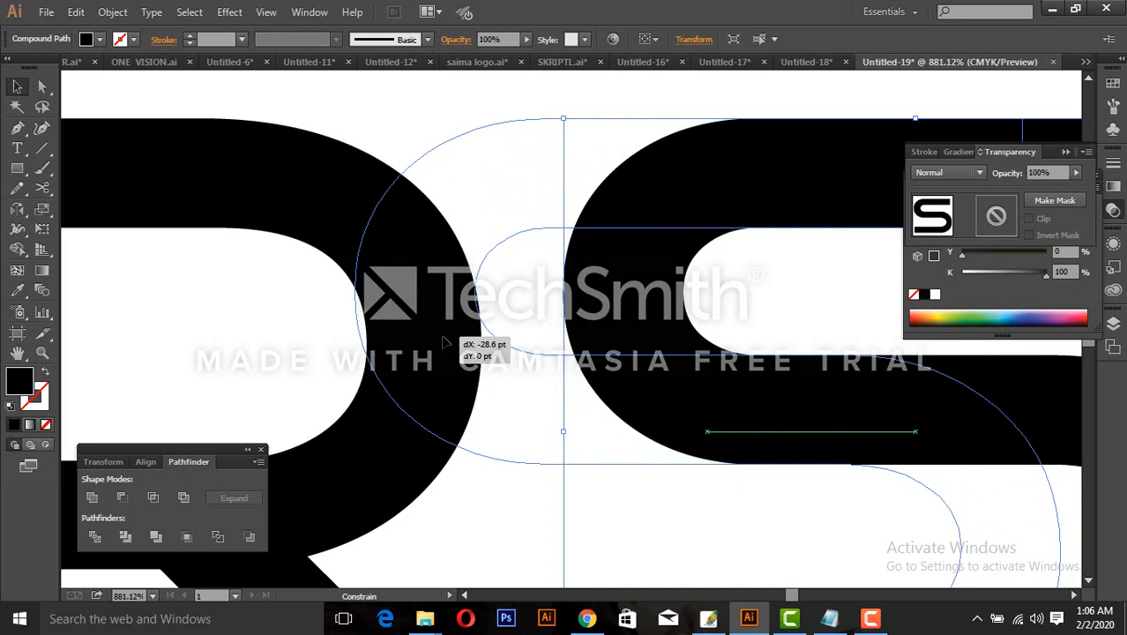
pyautogui.moveTo(443, 341); pyautogui.dragTo(444, 341)
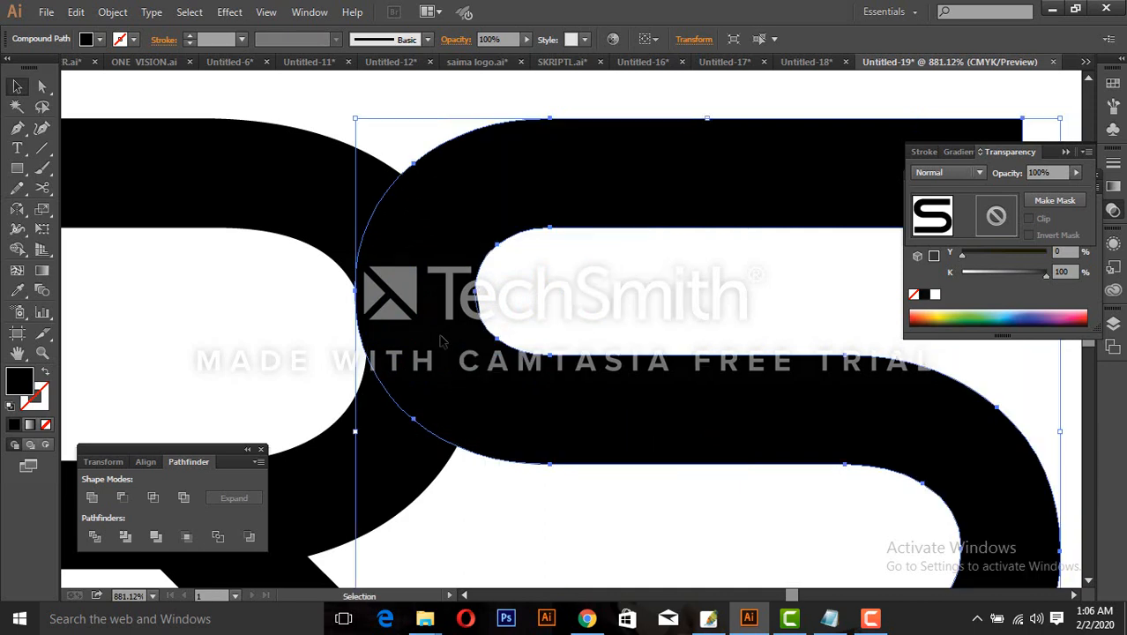
pyautogui.click(302, 323)
pyautogui.scroll(3, 593, 418)
pyautogui.click(592, 404)
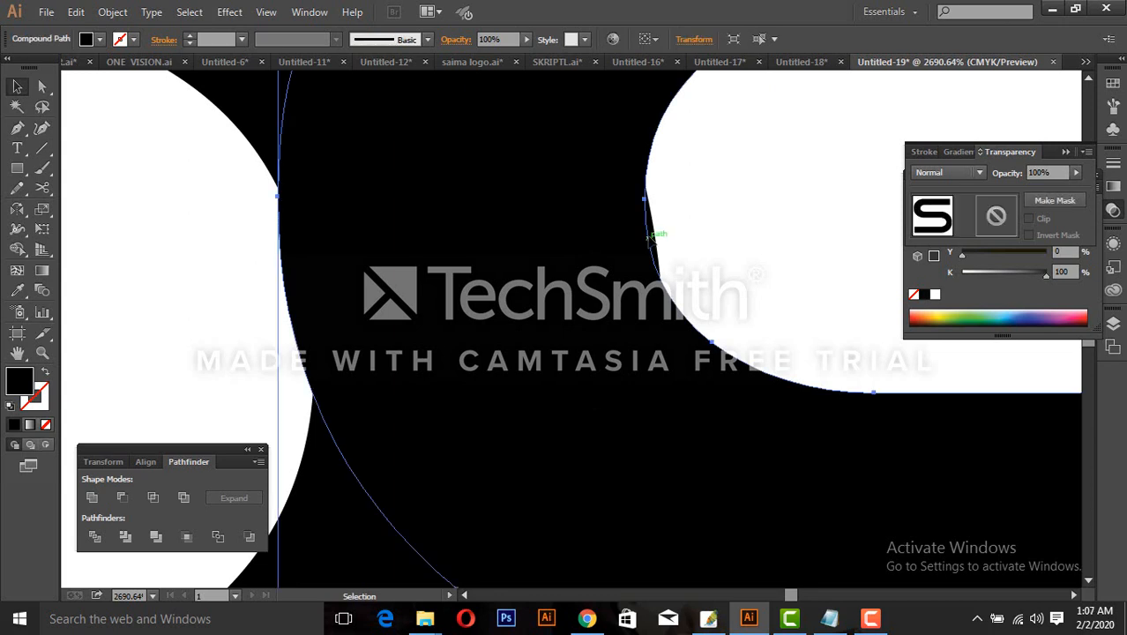
pyautogui.click(739, 229)
pyautogui.moveTo(720, 298); pyautogui.dragTo(719, 377)
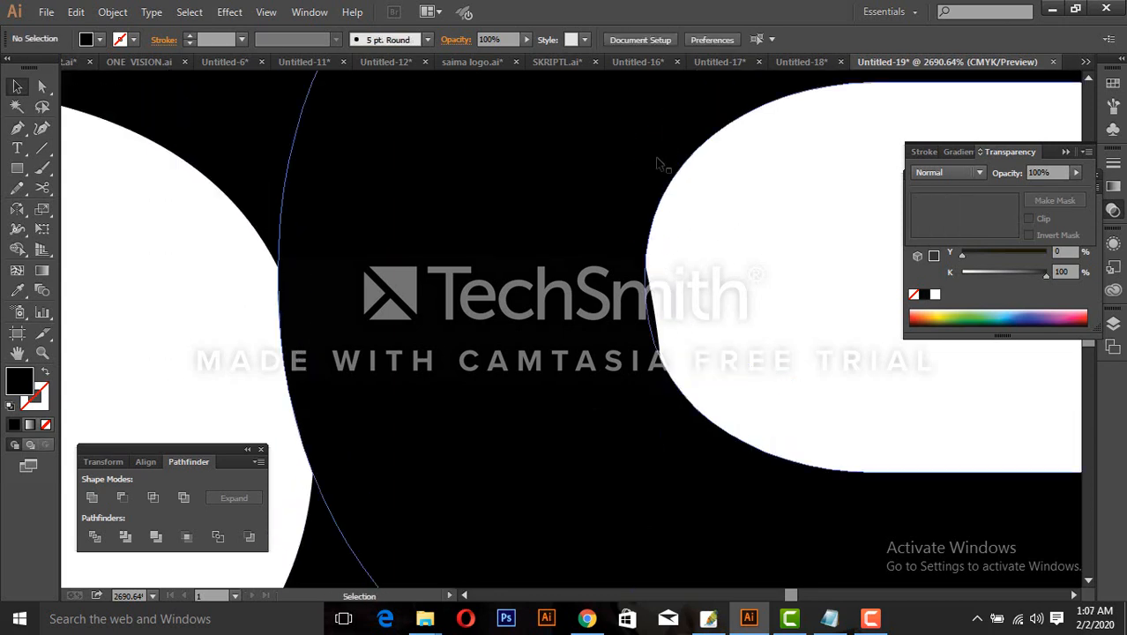
# - Move the G horizontally toward the S so that their curved strokes overlap
pyautogui.scroll(-5, 702, 391)
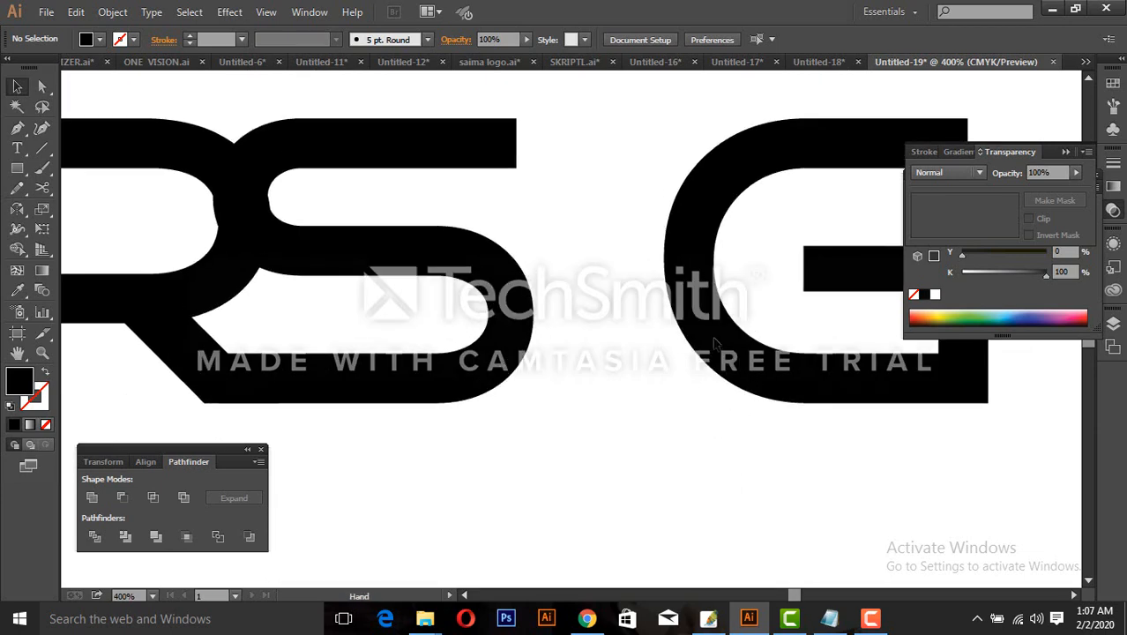
pyautogui.moveTo(713, 342); pyautogui.dragTo(515, 306)
pyautogui.hotkey('ctrl', 'shift', 'a')
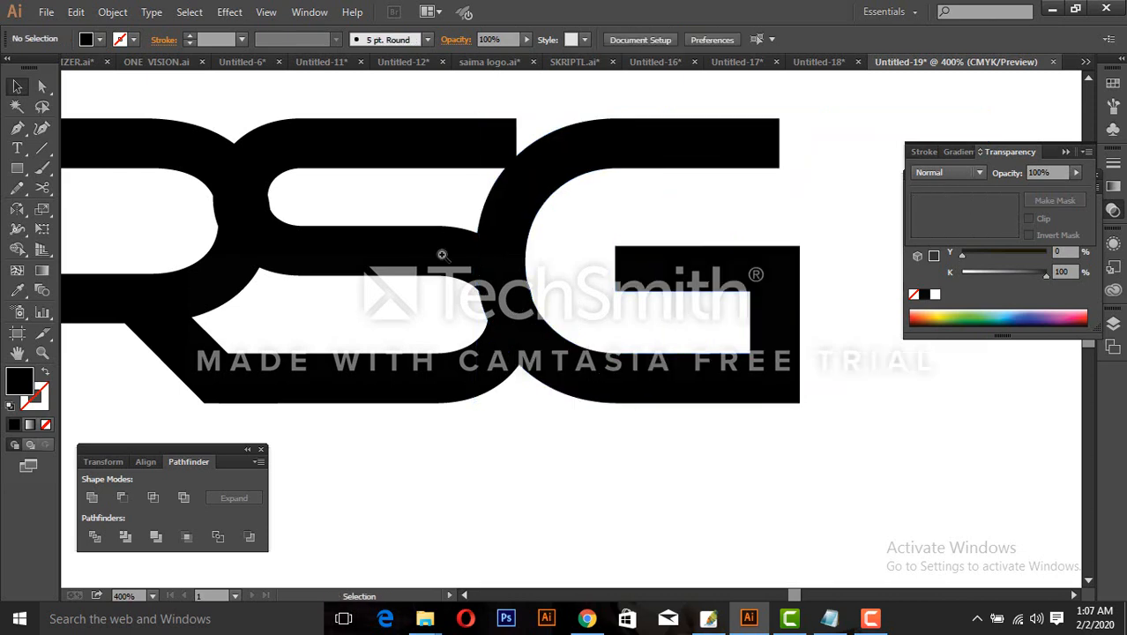
# - Inspect the overlap between the S and the G and the overall look of the joined letters
pyautogui.moveTo(441, 252); pyautogui.dragTo(677, 415)
pyautogui.keyDown('ctrl'); pyautogui.keyDown('alt'); pyautogui.click(681, 371); pyautogui.keyUp('alt'); pyautogui.keyUp('ctrl')
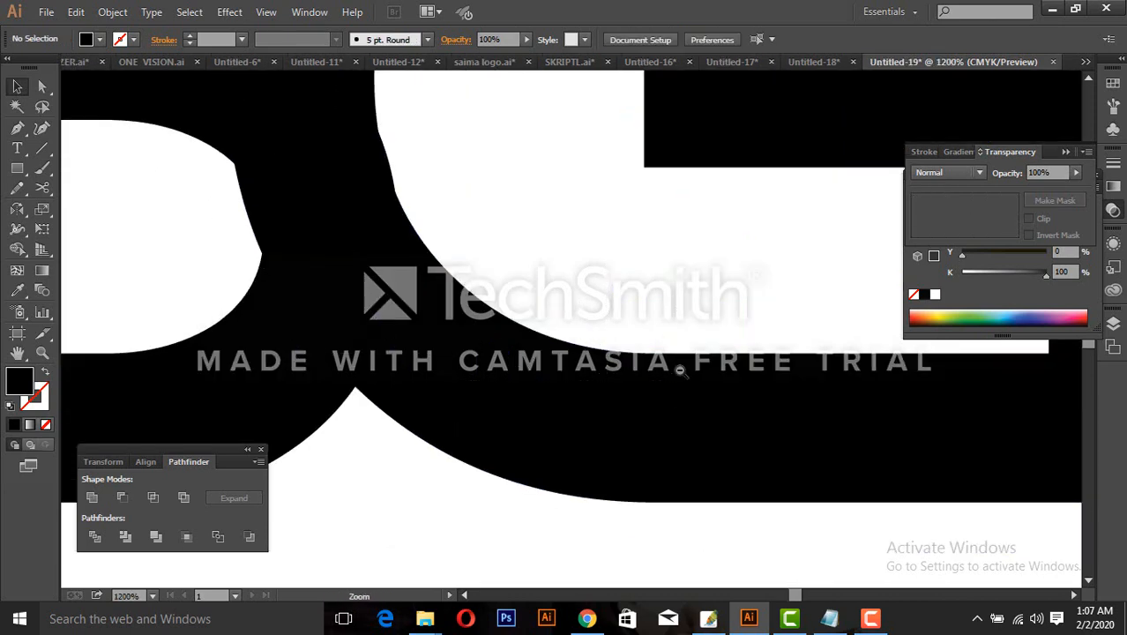
pyautogui.keyDown('ctrl'); pyautogui.keyDown('alt'); pyautogui.click(680, 370); pyautogui.keyUp('alt'); pyautogui.keyUp('ctrl')
pyautogui.keyDown('ctrl'); pyautogui.keyDown('alt'); pyautogui.click(681, 371); pyautogui.keyUp('alt'); pyautogui.keyUp('ctrl')
pyautogui.keyDown('ctrl'); pyautogui.keyDown('alt'); pyautogui.click(681, 370); pyautogui.keyUp('alt'); pyautogui.keyUp('ctrl')
pyautogui.keyDown('ctrl'); pyautogui.keyDown('alt'); pyautogui.click(680, 370); pyautogui.keyUp('alt'); pyautogui.keyUp('ctrl')
pyautogui.keyDown('ctrl'); pyautogui.keyDown('alt'); pyautogui.click(681, 370); pyautogui.keyUp('alt'); pyautogui.keyUp('ctrl')
pyautogui.keyDown('ctrl'); pyautogui.keyDown('alt'); pyautogui.click(680, 370); pyautogui.keyUp('alt'); pyautogui.keyUp('ctrl')
pyautogui.moveTo(578, 390); pyautogui.dragTo(707, 444)
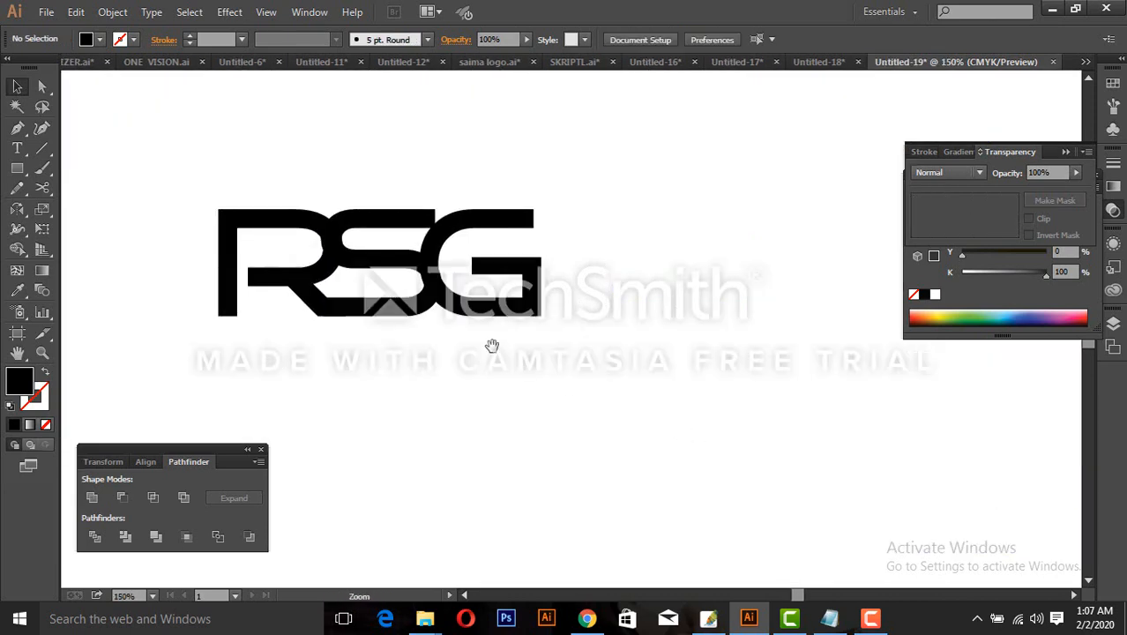
pyautogui.moveTo(491, 345); pyautogui.dragTo(574, 367)
pyautogui.keyDown('ctrl'); pyautogui.keyDown('alt'); pyautogui.click(659, 406); pyautogui.keyUp('alt'); pyautogui.keyUp('ctrl')
# - Extend the end of the S's upper arm horizontally into the upper arm of the G
pyautogui.moveTo(415, 193); pyautogui.dragTo(603, 315)
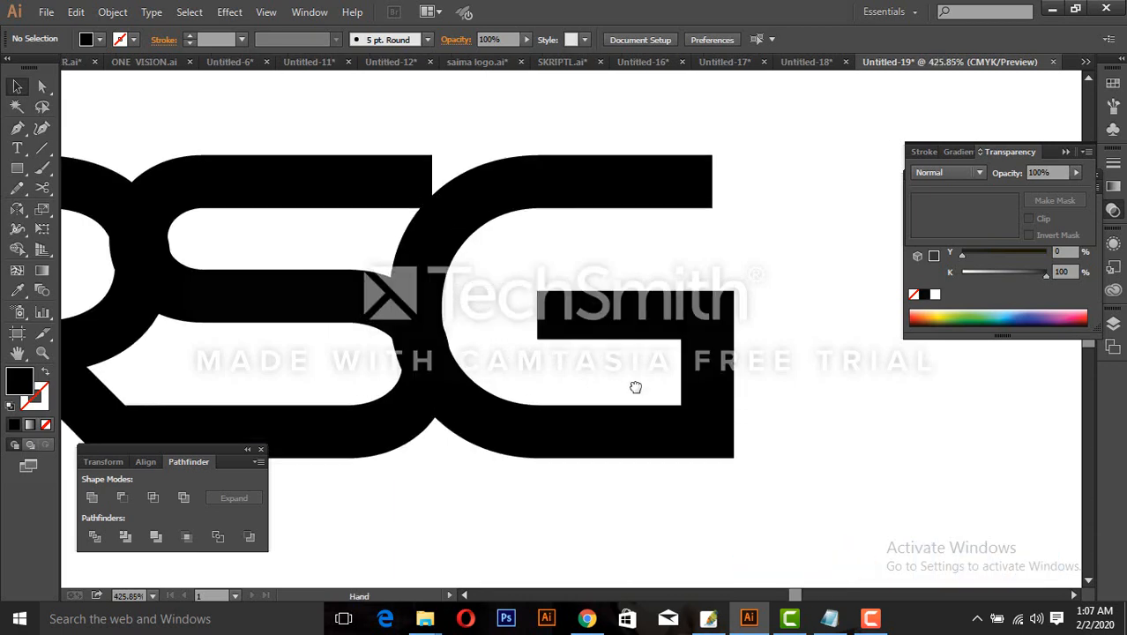
pyautogui.press('a')
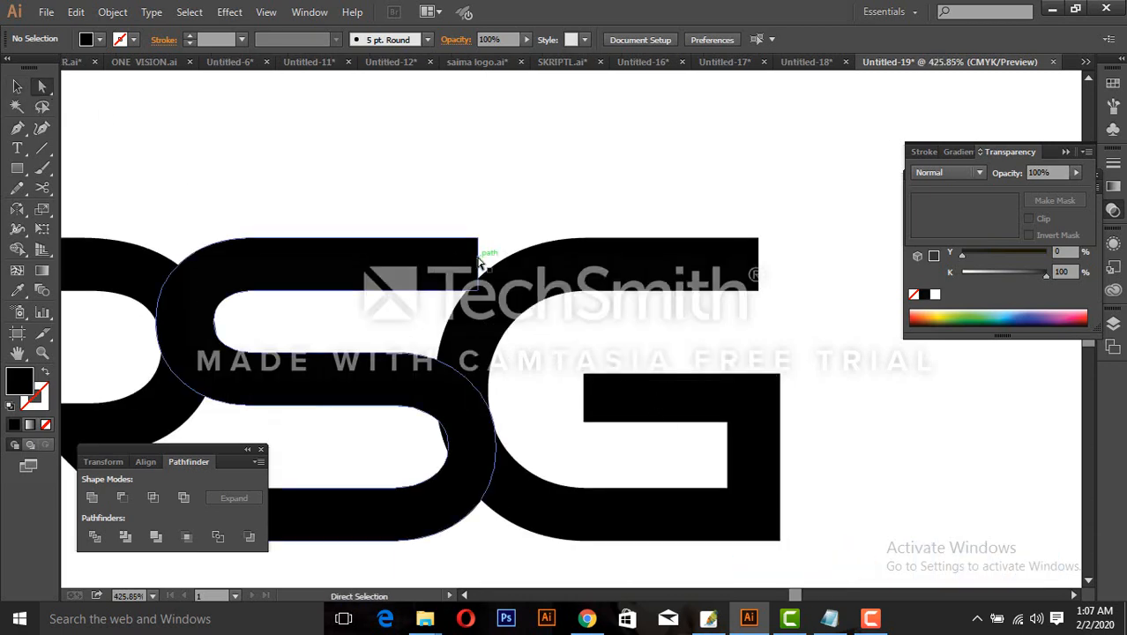
pyautogui.moveTo(477, 264); pyautogui.dragTo(596, 275)
pyautogui.click(616, 345)
pyautogui.keyDown('ctrl'); pyautogui.keyDown('alt'); pyautogui.click(617, 342); pyautogui.keyUp('alt'); pyautogui.keyUp('ctrl')
pyautogui.keyDown('ctrl'); pyautogui.keyDown('alt'); pyautogui.click(616, 342); pyautogui.keyUp('alt'); pyautogui.keyUp('ctrl')
pyautogui.keyDown('ctrl'); pyautogui.keyDown('alt'); pyautogui.click(615, 342); pyautogui.keyUp('alt'); pyautogui.keyUp('ctrl')
pyautogui.moveTo(630, 353); pyautogui.dragTo(735, 327)
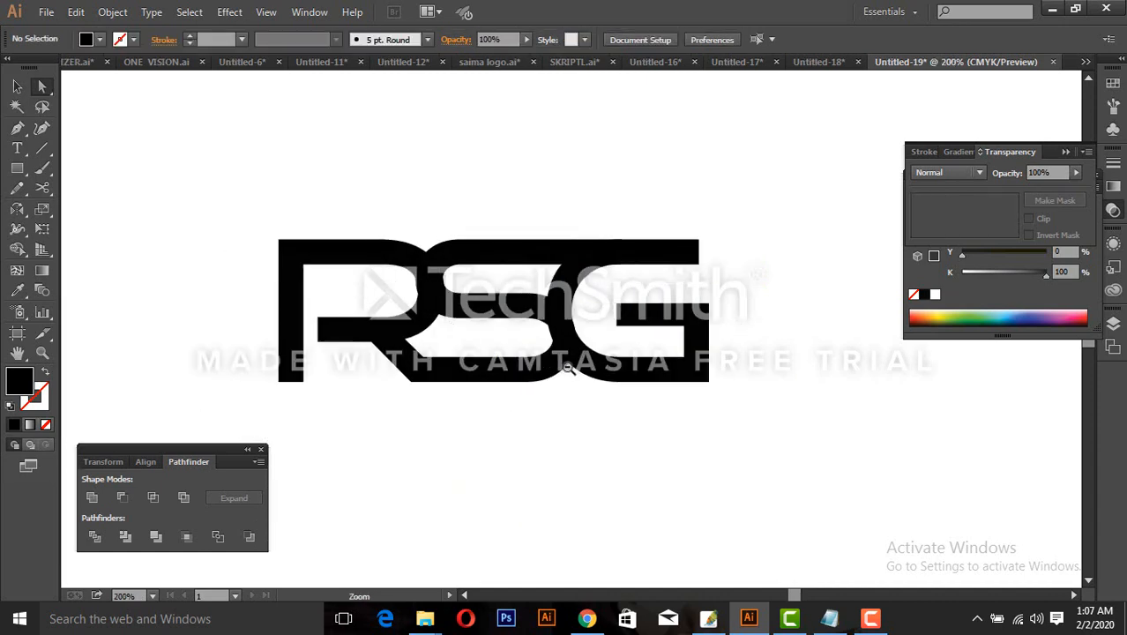
pyautogui.keyDown('ctrl'); pyautogui.keyDown('alt'); pyautogui.click(571, 369); pyautogui.keyUp('alt'); pyautogui.keyUp('ctrl')
# - Select all three RSG letters and split them at their overlaps with the Pathfinder Divide operation
pyautogui.click(17, 88)
pyautogui.keyDown('ctrl'); pyautogui.keyDown('alt'); pyautogui.click(663, 360); pyautogui.keyUp('alt'); pyautogui.keyUp('ctrl')
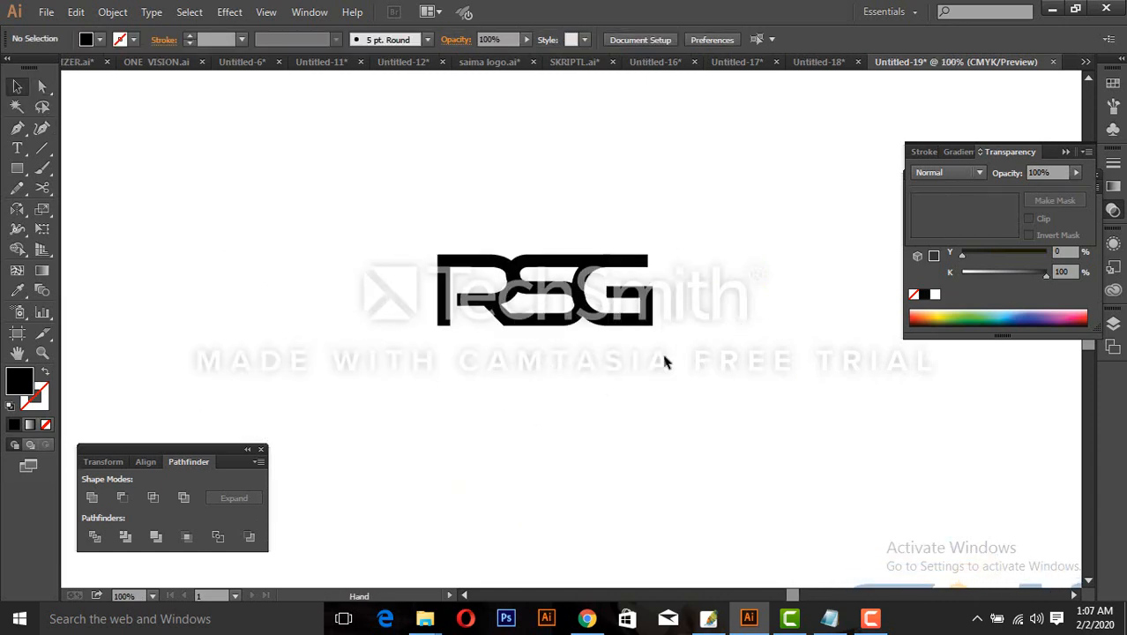
pyautogui.keyDown('ctrl'); pyautogui.keyDown('alt'); pyautogui.click(646, 369); pyautogui.keyUp('alt'); pyautogui.keyUp('ctrl')
pyautogui.moveTo(629, 352); pyautogui.dragTo(323, 207)
pyautogui.moveTo(567, 302); pyautogui.dragTo(615, 316)
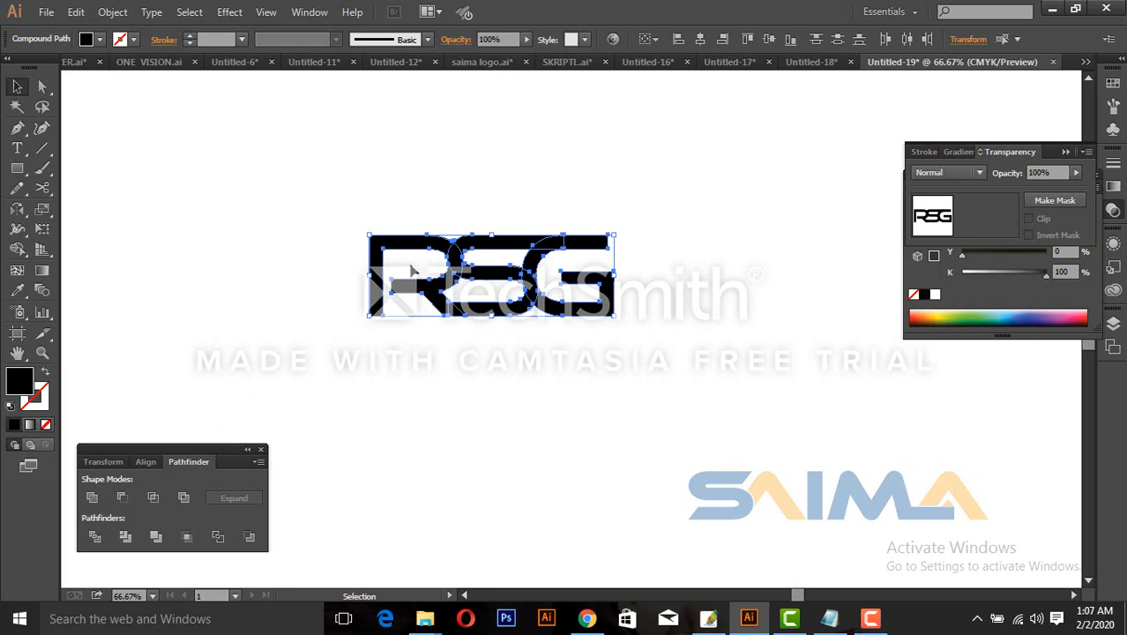
pyautogui.click(93, 537)
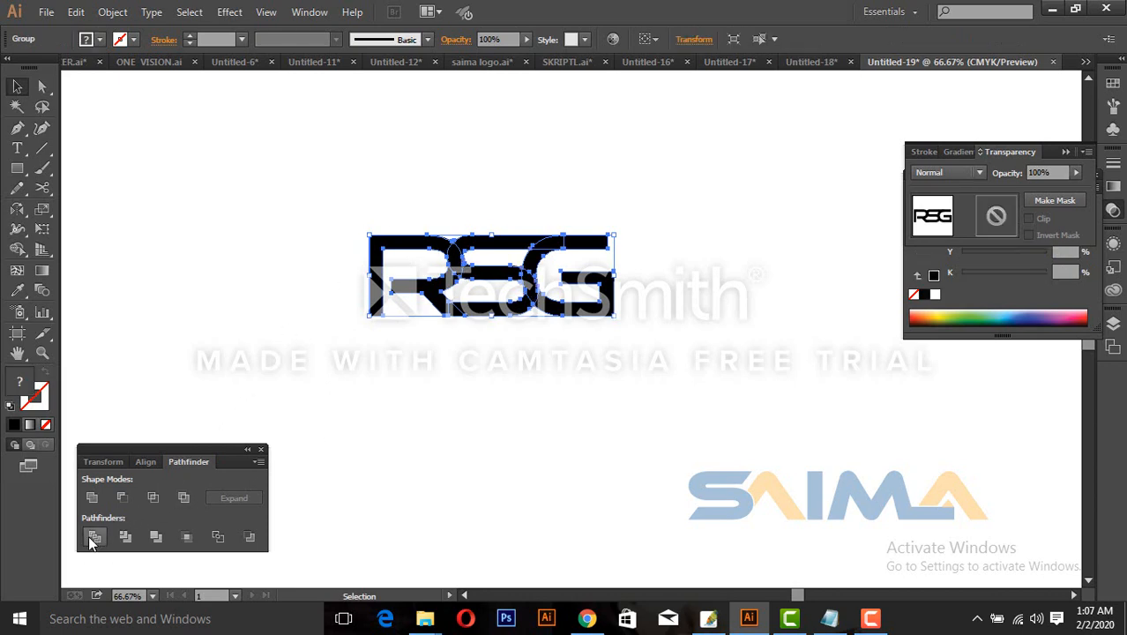
# - Ungroup the divided RSG shapes into individual pieces
pyautogui.moveTo(289, 194); pyautogui.dragTo(660, 403)
pyautogui.keyDown('ctrl'); pyautogui.keyDown('alt'); pyautogui.click(617, 379); pyautogui.keyUp('alt'); pyautogui.keyUp('ctrl')
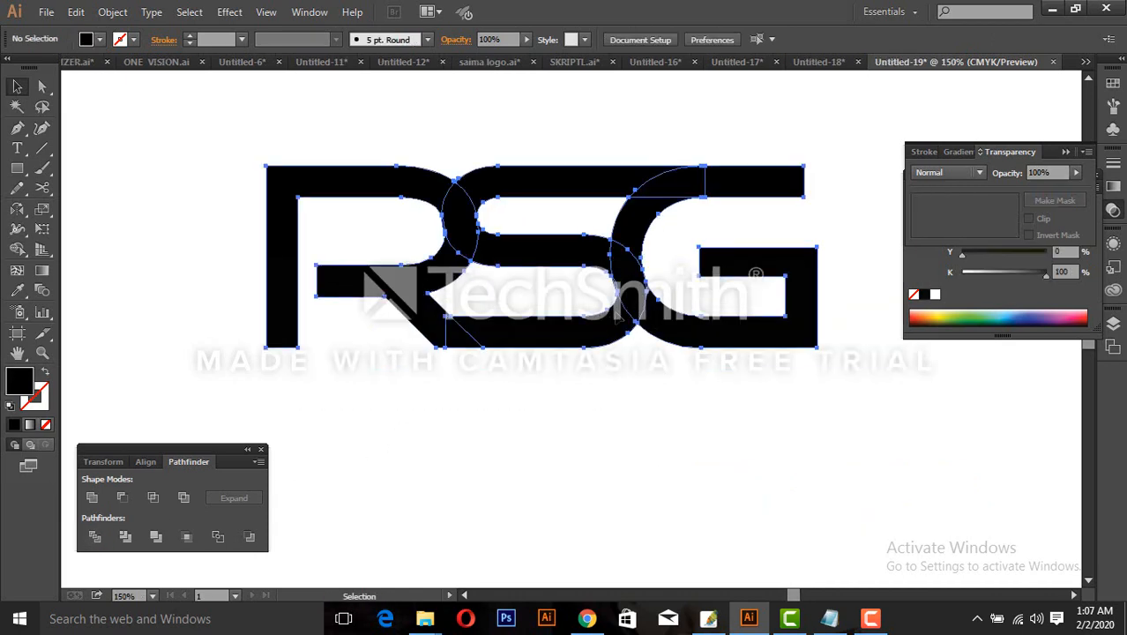
pyautogui.hotkey('ctrl', '-')
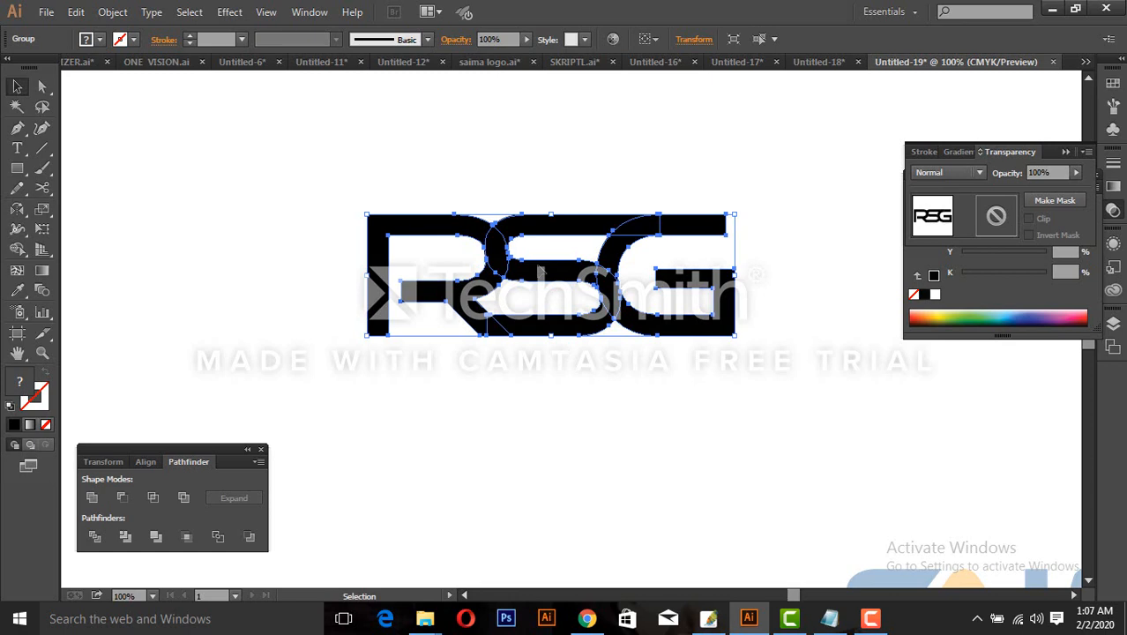
pyautogui.rightClick(539, 269)
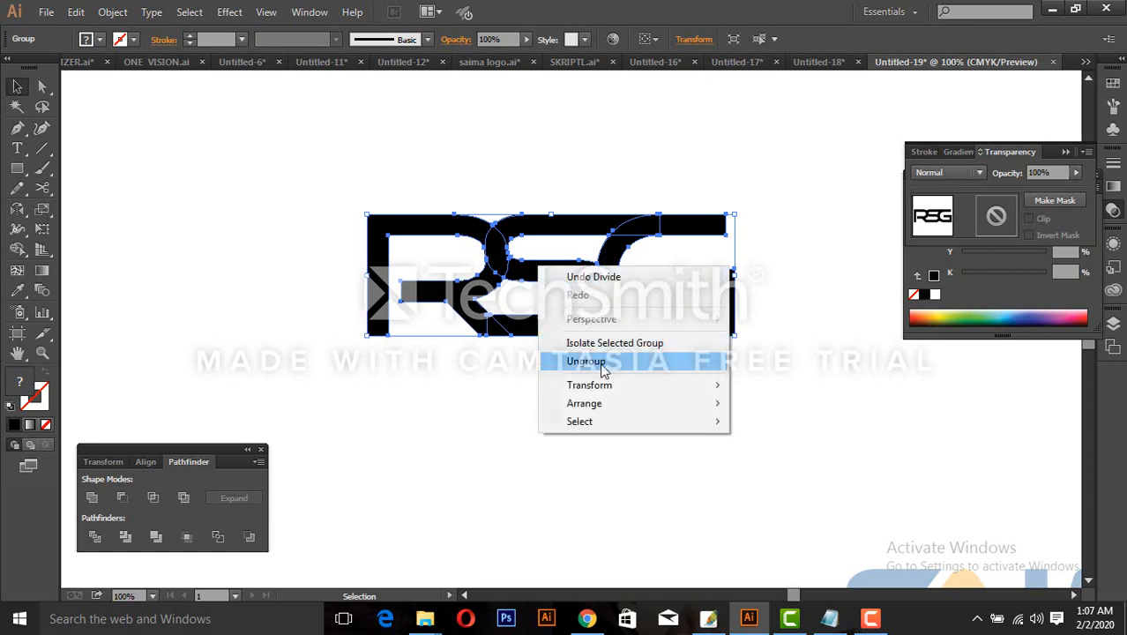
pyautogui.click(586, 360)
pyautogui.click(603, 411)
# - Delete the thin sliver protruding into the R's inner opening where the S overlaps it
pyautogui.moveTo(408, 217); pyautogui.dragTo(711, 479)
pyautogui.moveTo(394, 192); pyautogui.dragTo(594, 337)
pyautogui.press('v')
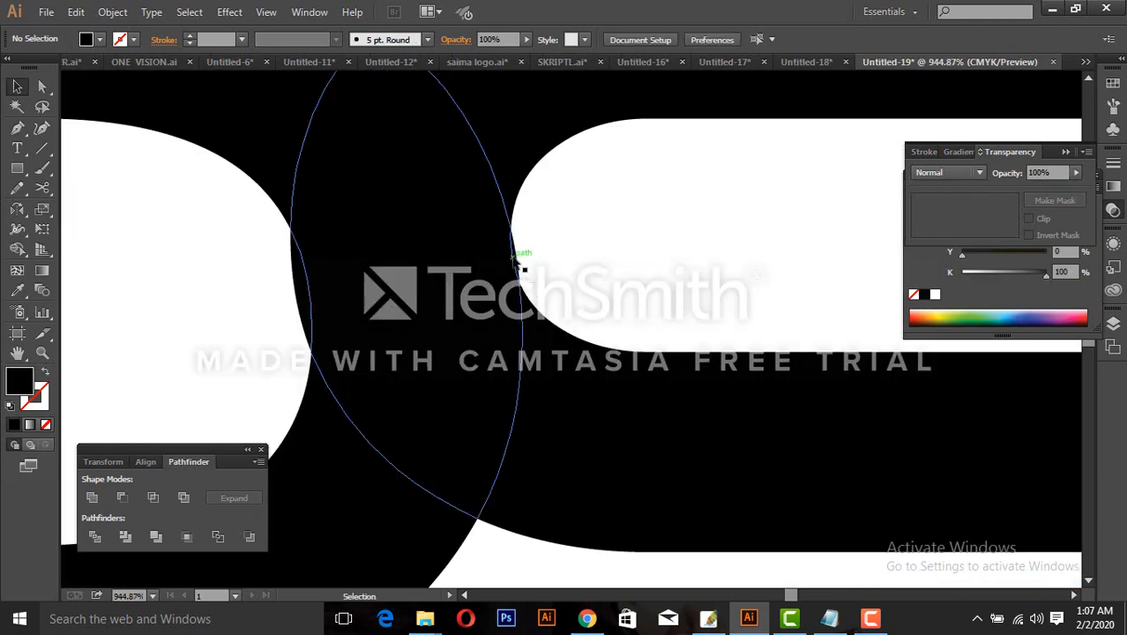
pyautogui.click(521, 262)
pyautogui.click(238, 241)
pyautogui.moveTo(230, 238); pyautogui.dragTo(478, 417)
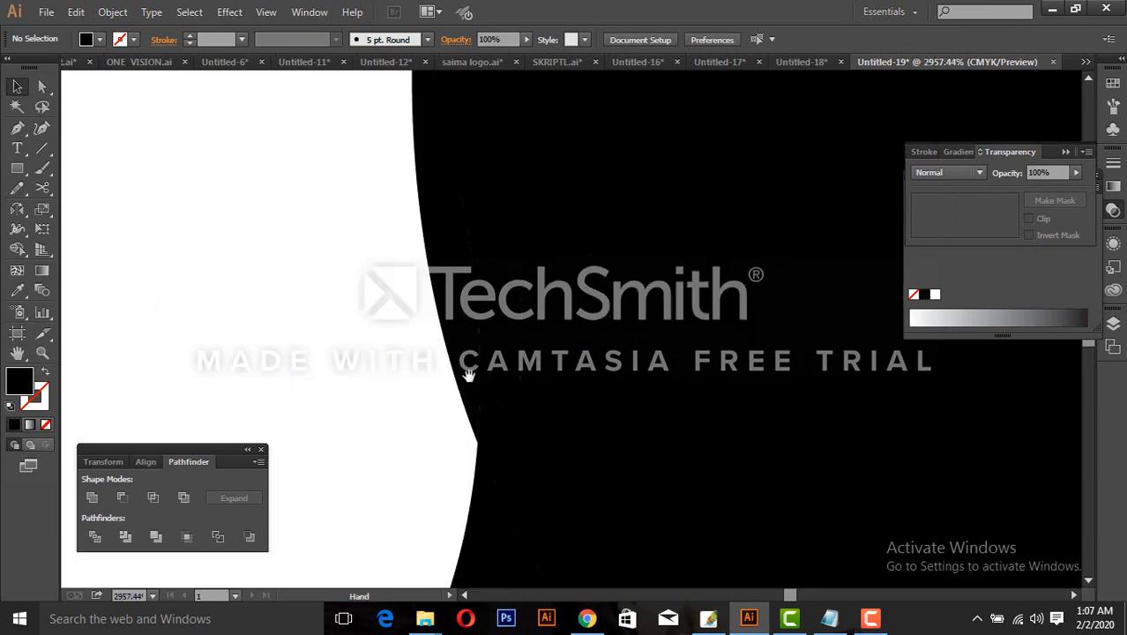
pyautogui.moveTo(468, 374); pyautogui.dragTo(465, 470)
pyautogui.click(436, 324)
pyautogui.press('Delete')
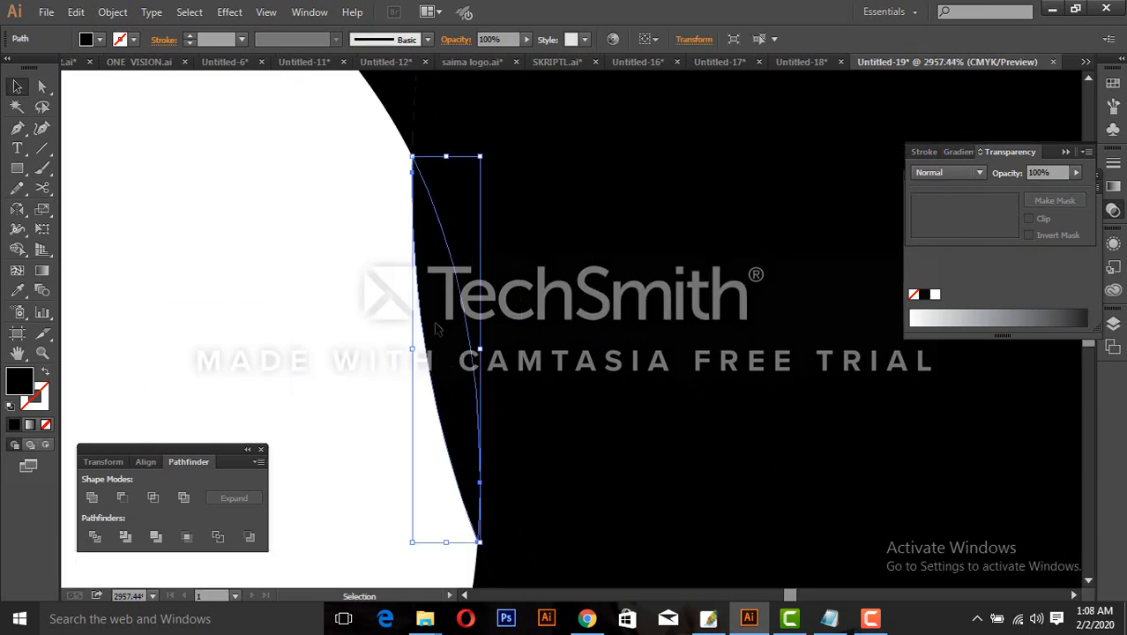
# - Delete the small sliver protruding into the S's upper inner curve where the R overlaps it
pyautogui.keyDown('ctrl'); pyautogui.keyDown('alt'); pyautogui.click(684, 345); pyautogui.keyUp('alt'); pyautogui.keyUp('ctrl')
pyautogui.keyDown('ctrl'); pyautogui.keyDown('alt'); pyautogui.click(684, 345); pyautogui.keyUp('alt'); pyautogui.keyUp('ctrl')
pyautogui.keyDown('ctrl'); pyautogui.keyDown('alt'); pyautogui.click(693, 338); pyautogui.keyUp('alt'); pyautogui.keyUp('ctrl')
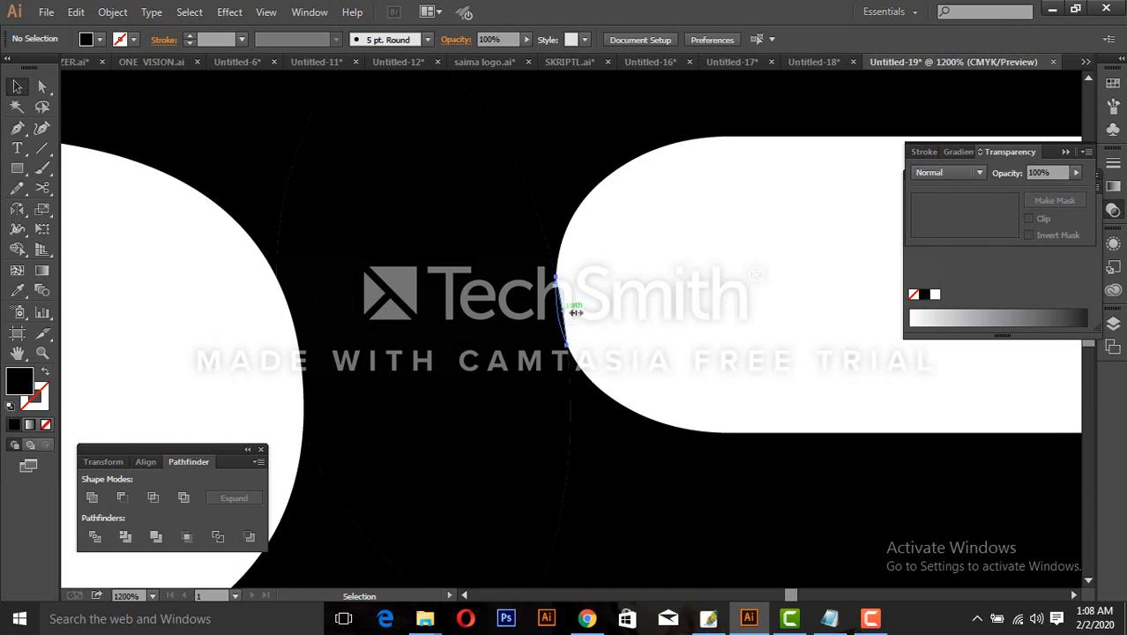
pyautogui.click(562, 314)
pyautogui.press('Delete')
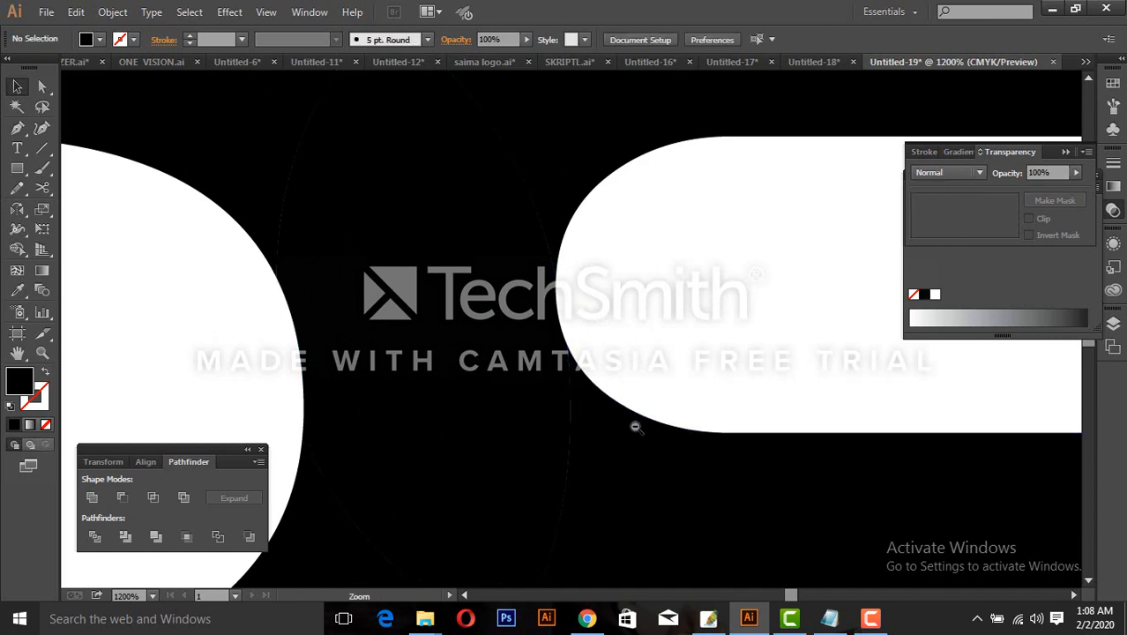
# - Delete the two small slivers protruding into the G's inner opening and the S's lower inner curve where the S and G overlap
pyautogui.keyDown('ctrl'); pyautogui.keyDown('alt'); pyautogui.click(634, 428); pyautogui.keyUp('alt'); pyautogui.keyUp('ctrl')
pyautogui.keyDown('ctrl'); pyautogui.keyDown('alt'); pyautogui.click(634, 428); pyautogui.keyUp('alt'); pyautogui.keyUp('ctrl')
pyautogui.keyDown('ctrl'); pyautogui.keyDown('alt'); pyautogui.click(634, 427); pyautogui.keyUp('alt'); pyautogui.keyUp('ctrl')
pyautogui.keyDown('ctrl'); pyautogui.keyDown('alt'); pyautogui.click(636, 426); pyautogui.keyUp('alt'); pyautogui.keyUp('ctrl')
pyautogui.keyDown('ctrl'); pyautogui.keyDown('alt'); pyautogui.click(639, 425); pyautogui.keyUp('alt'); pyautogui.keyUp('ctrl')
pyautogui.moveTo(699, 419); pyautogui.dragTo(661, 460)
pyautogui.moveTo(509, 174); pyautogui.dragTo(658, 301)
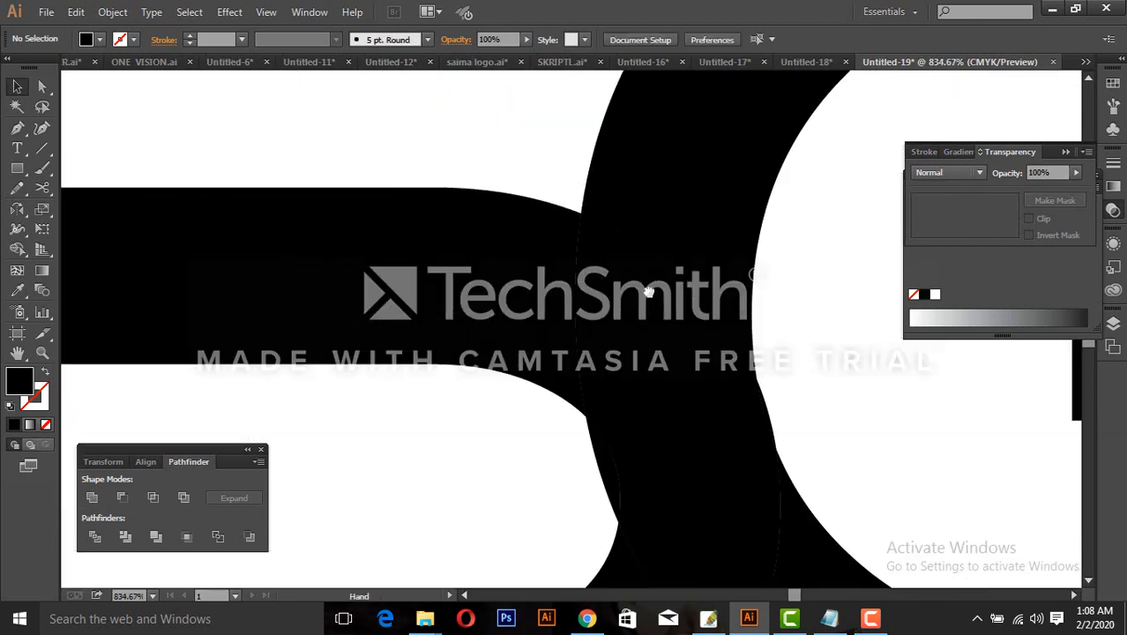
pyautogui.click(672, 381)
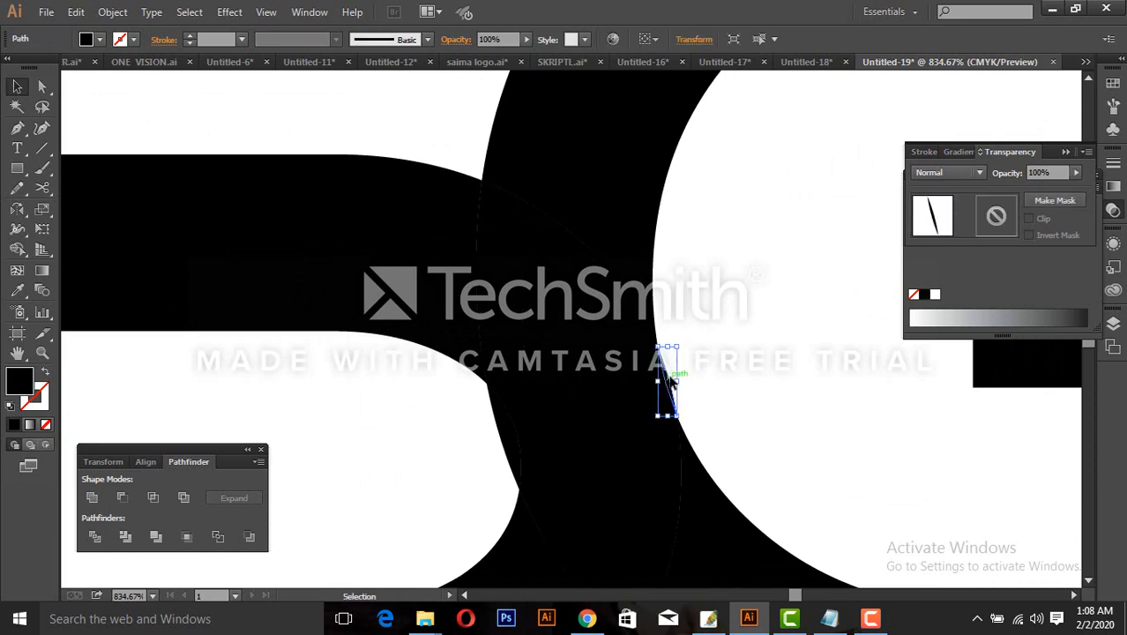
pyautogui.press('Delete')
pyautogui.click(514, 443)
pyautogui.press('Delete')
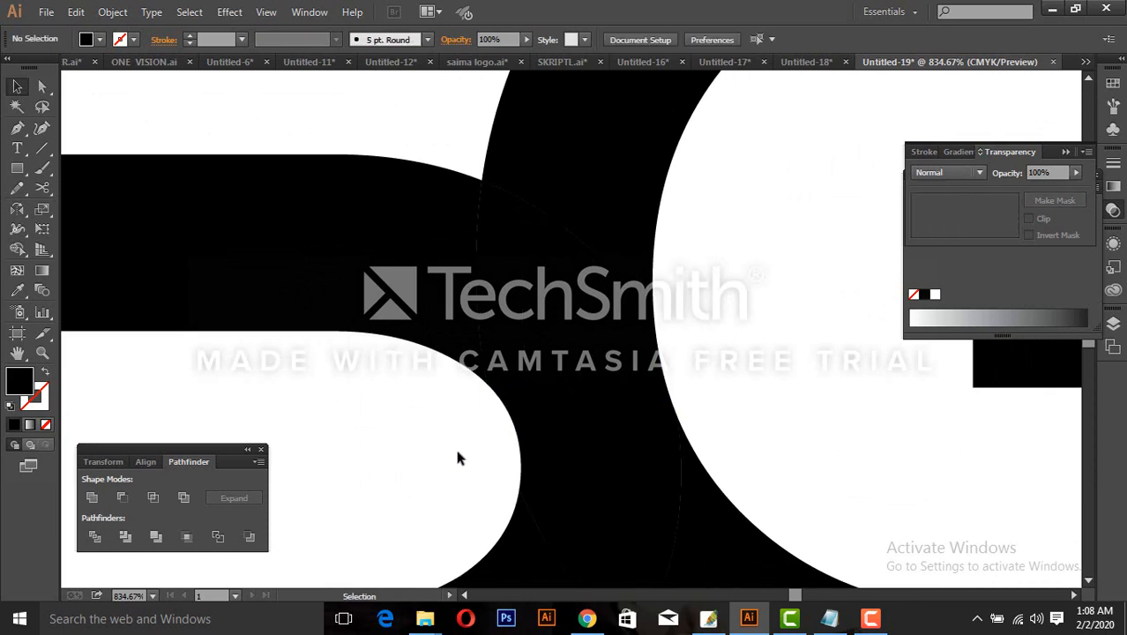
# - Offset the path of the lens-shaped R–S overlap piece by 3 pt with miter joins and the preview enabled
pyautogui.keyDown('alt'); pyautogui.click(576, 378); pyautogui.keyUp('alt')
pyautogui.keyDown('alt'); pyautogui.click(575, 365); pyautogui.keyUp('alt')
pyautogui.keyDown('alt'); pyautogui.click(521, 377); pyautogui.keyUp('alt')
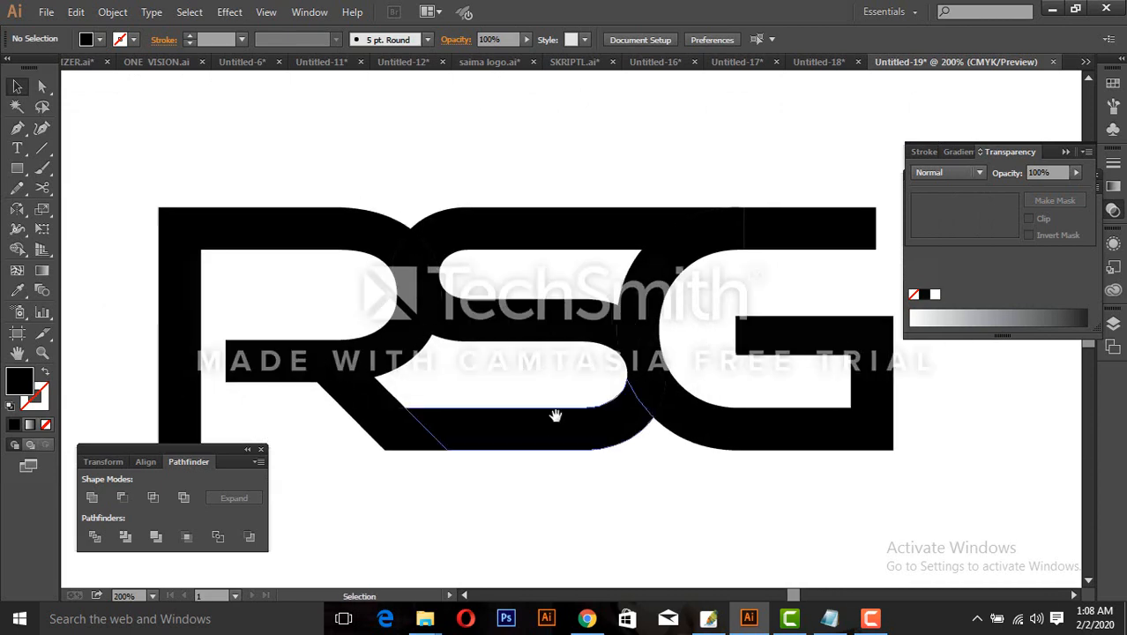
pyautogui.moveTo(350, 187); pyautogui.dragTo(530, 388)
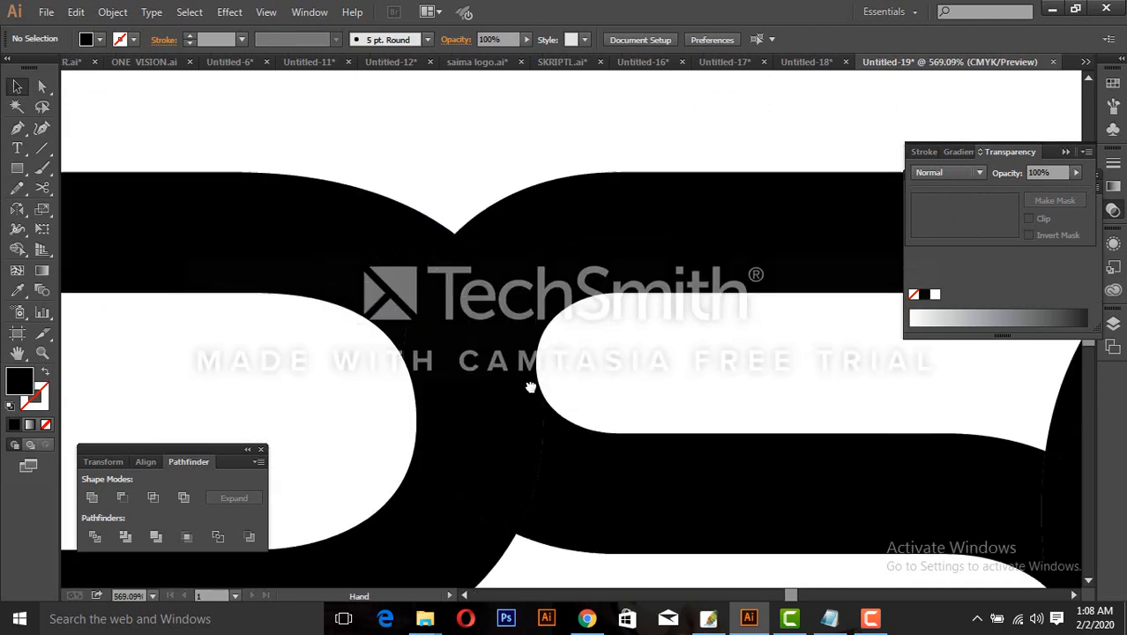
pyautogui.hotkey('ctrl', '-')
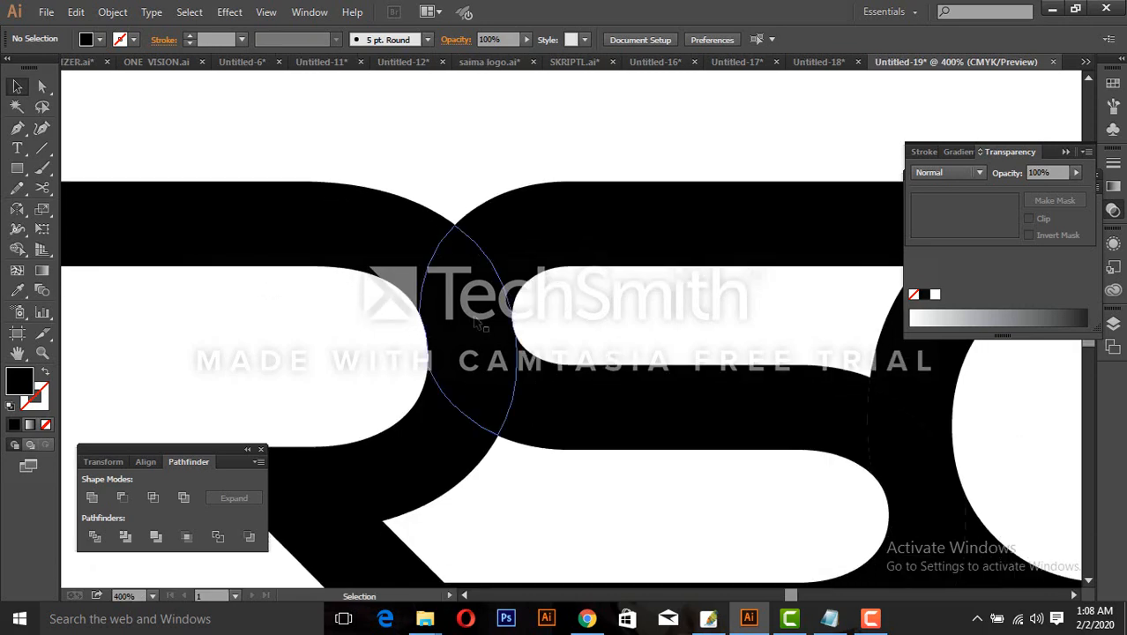
pyautogui.click(475, 324)
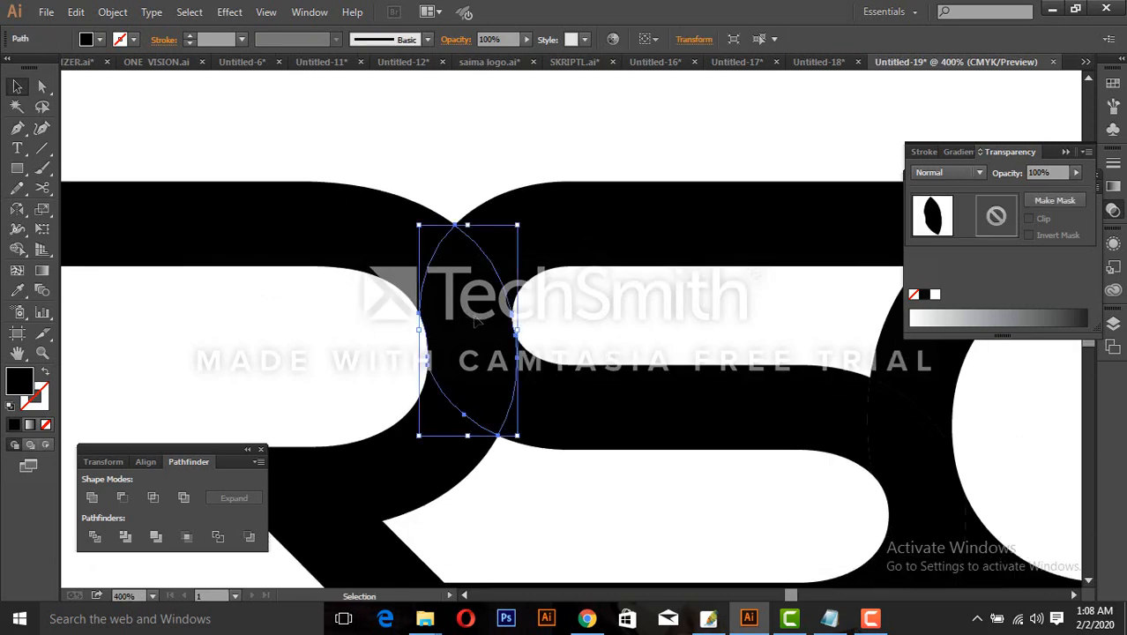
pyautogui.click(113, 12)
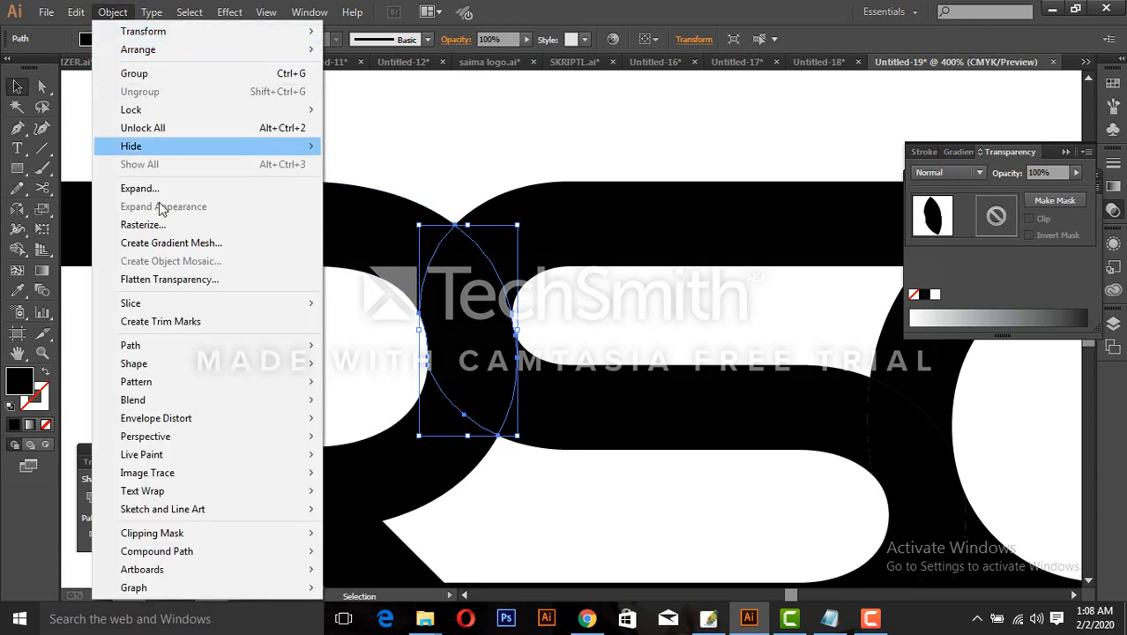
pyautogui.moveTo(184, 348)
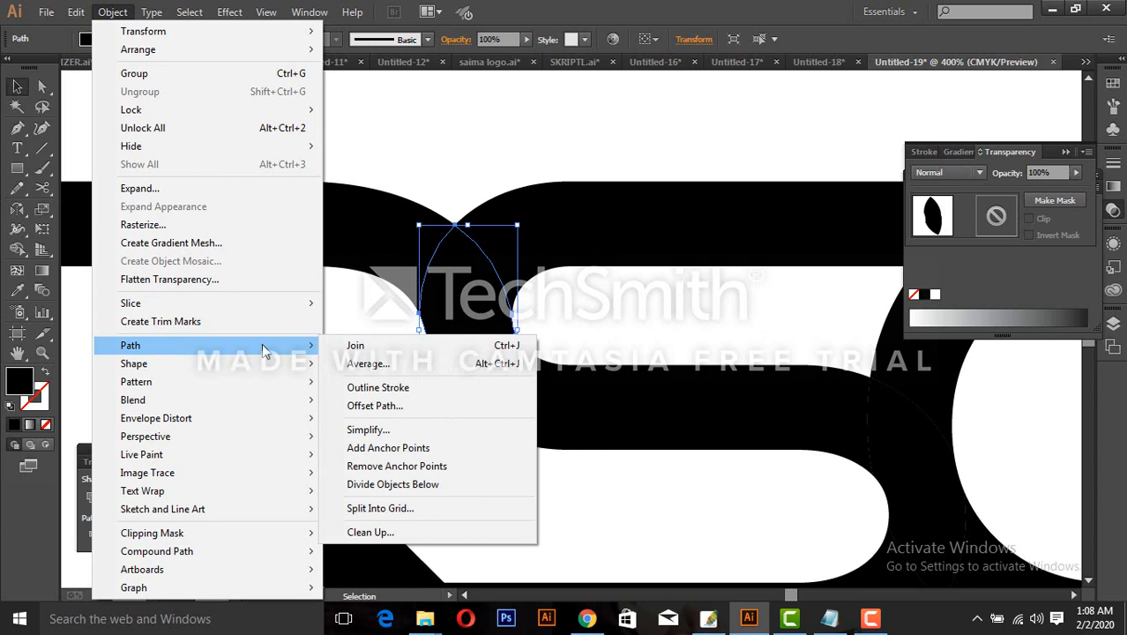
pyautogui.click(379, 405)
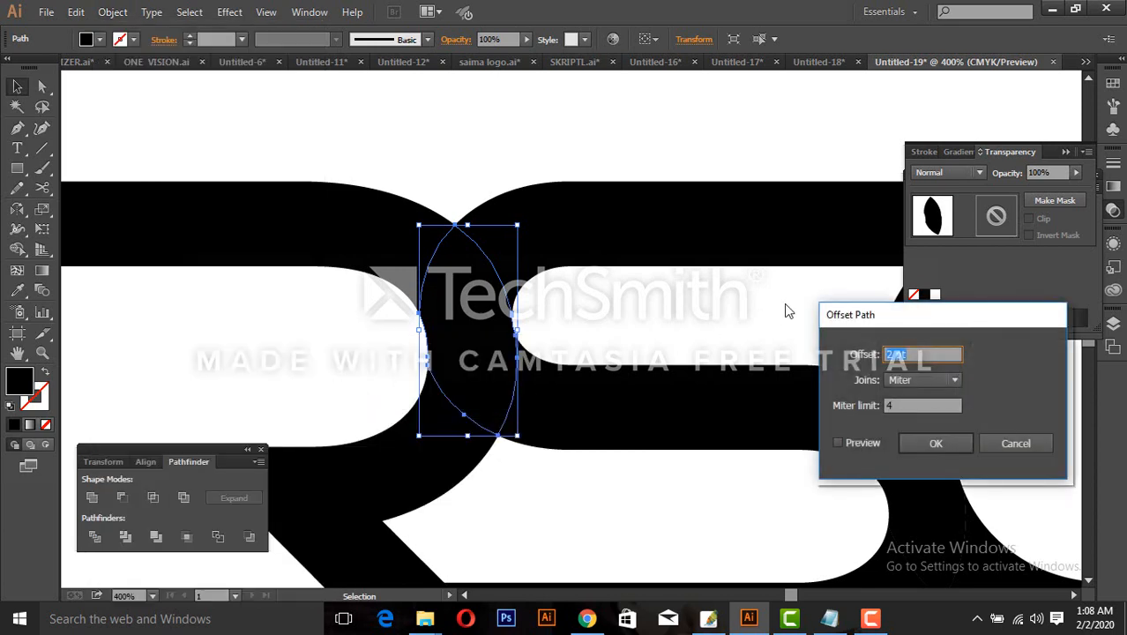
pyautogui.moveTo(845, 309); pyautogui.dragTo(795, 211)
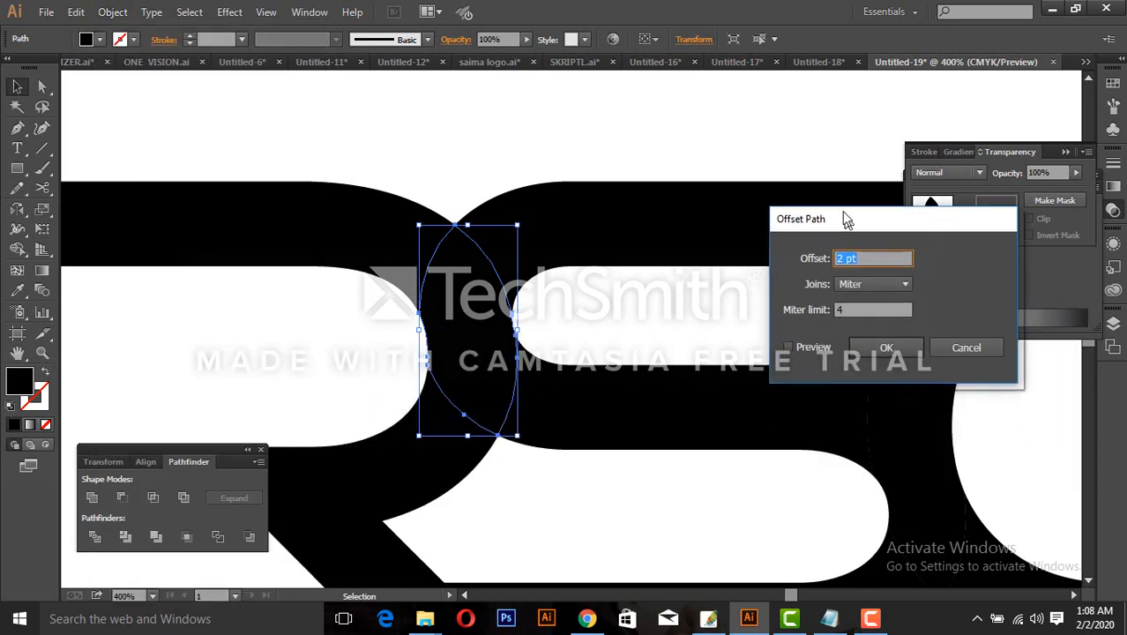
pyautogui.click(787, 347)
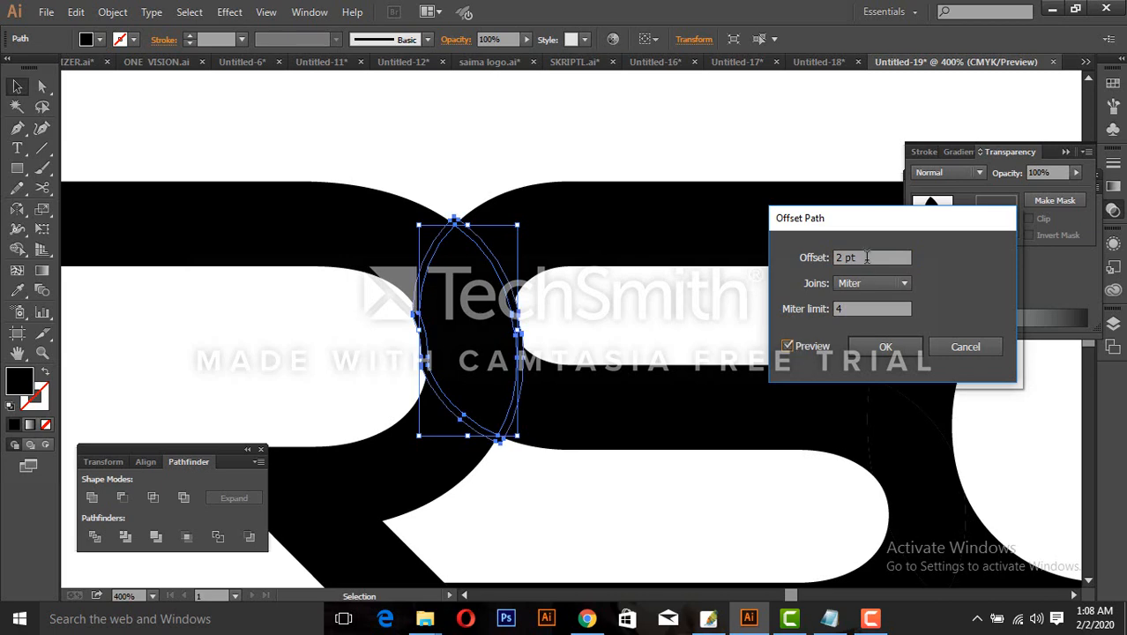
pyautogui.press('Up')
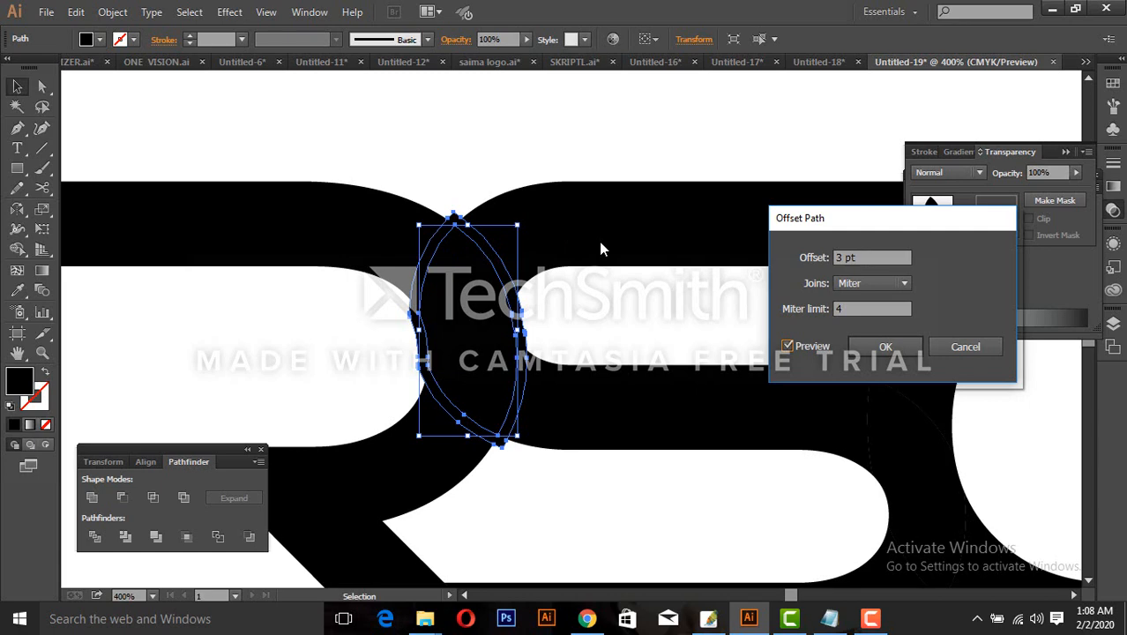
pyautogui.click(886, 348)
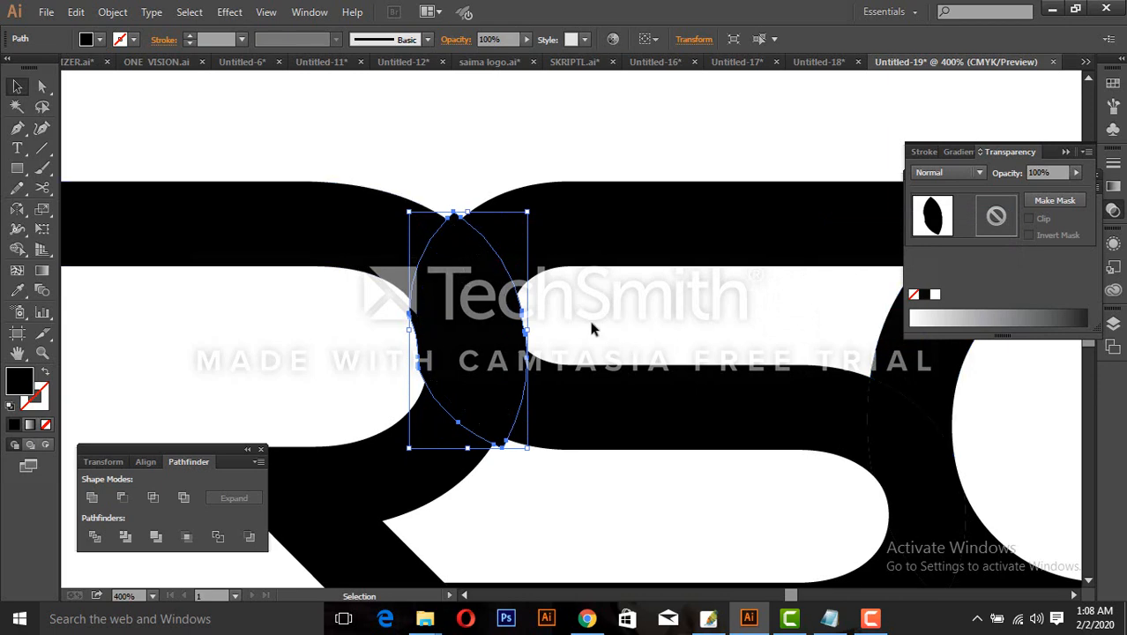
# - Use Shape Builder on the offset shape and adjoining R and S pieces to remove its strips from the S's upper stroke and R's lower bowl
pyautogui.keyDown('shift'); pyautogui.click(308, 227); pyautogui.keyUp('shift')
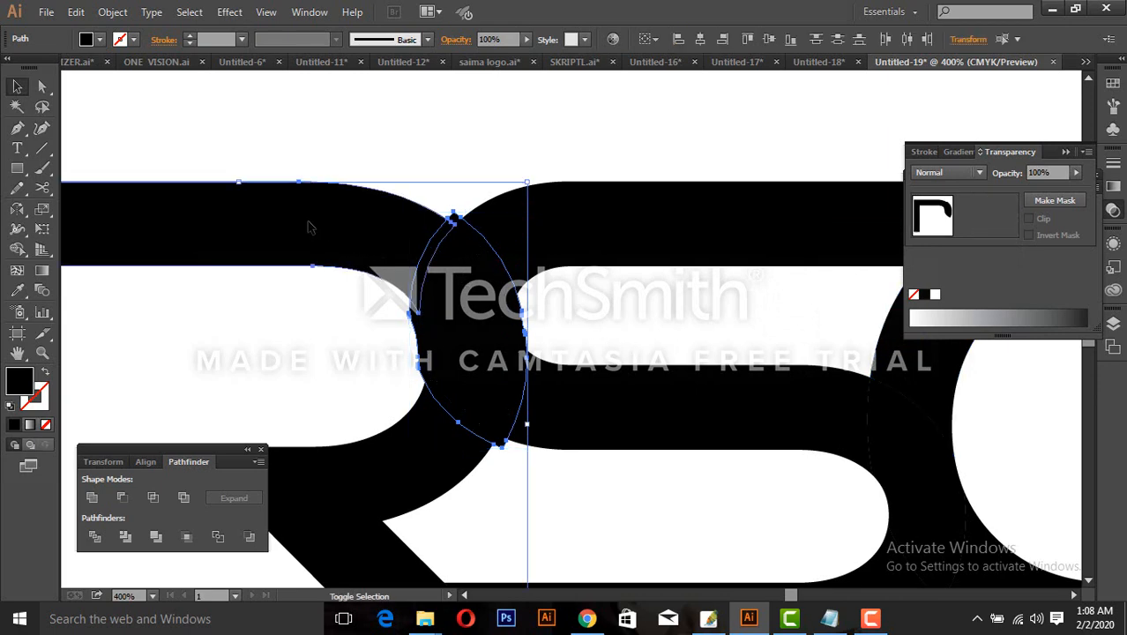
pyautogui.keyDown('shift'); pyautogui.click(617, 410); pyautogui.keyUp('shift')
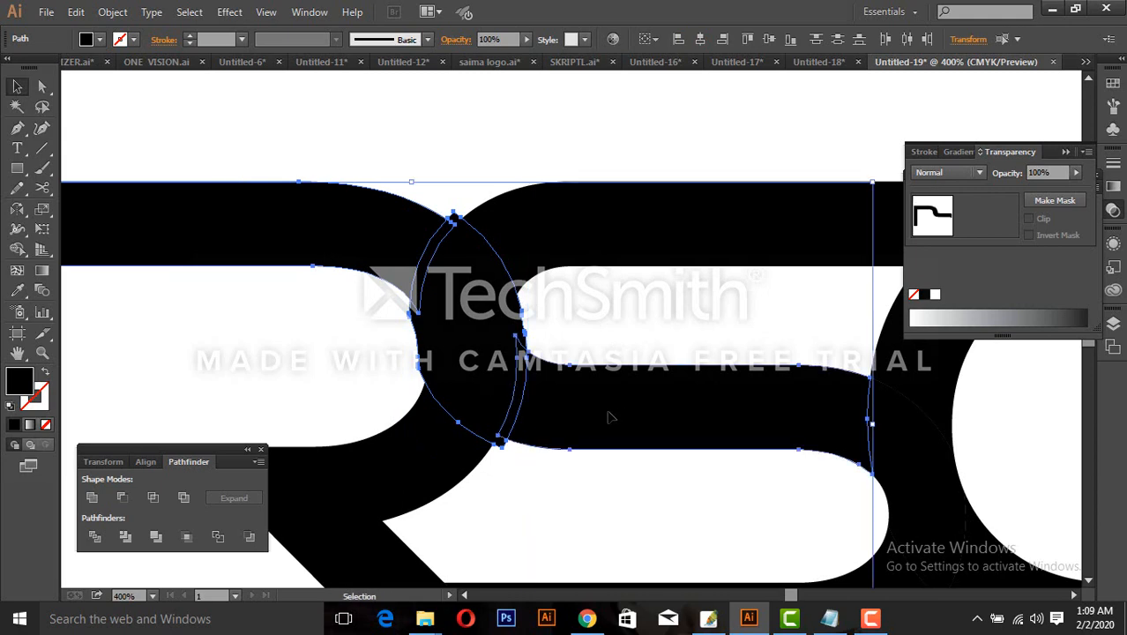
pyautogui.keyDown('ctrl'); pyautogui.keyDown('alt'); pyautogui.click(589, 408); pyautogui.keyUp('alt'); pyautogui.keyUp('ctrl')
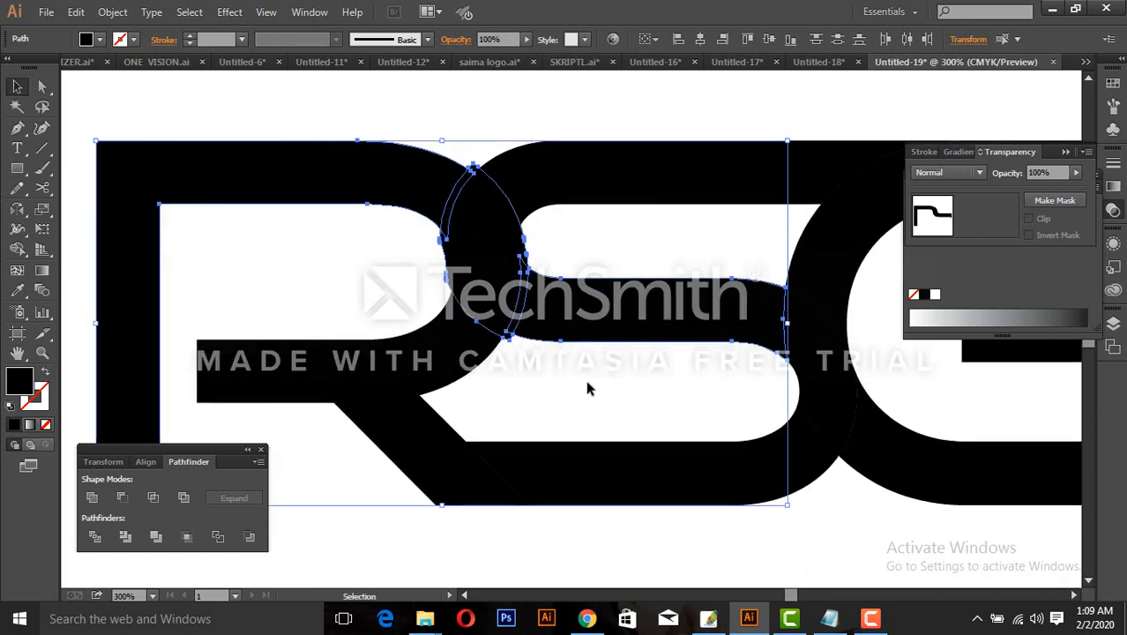
pyautogui.keyDown('shift'); pyautogui.click(527, 173); pyautogui.keyUp('shift')
pyautogui.keyDown('shift'); pyautogui.click(438, 337); pyautogui.keyUp('shift')
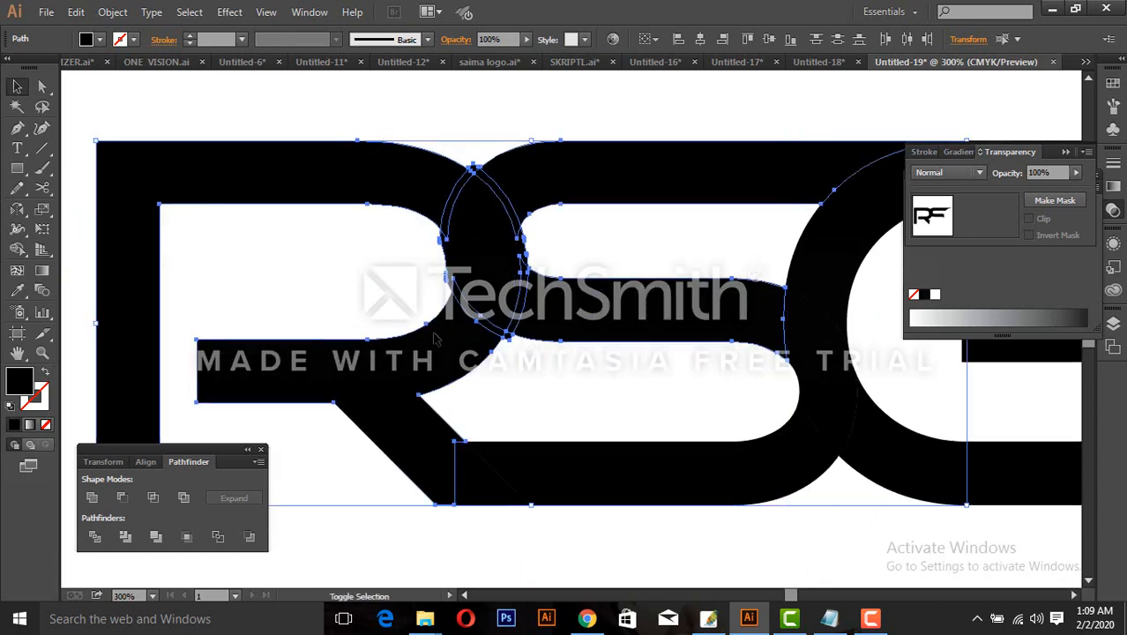
pyautogui.moveTo(330, 140); pyautogui.dragTo(639, 415)
pyautogui.moveTo(617, 364); pyautogui.dragTo(590, 354)
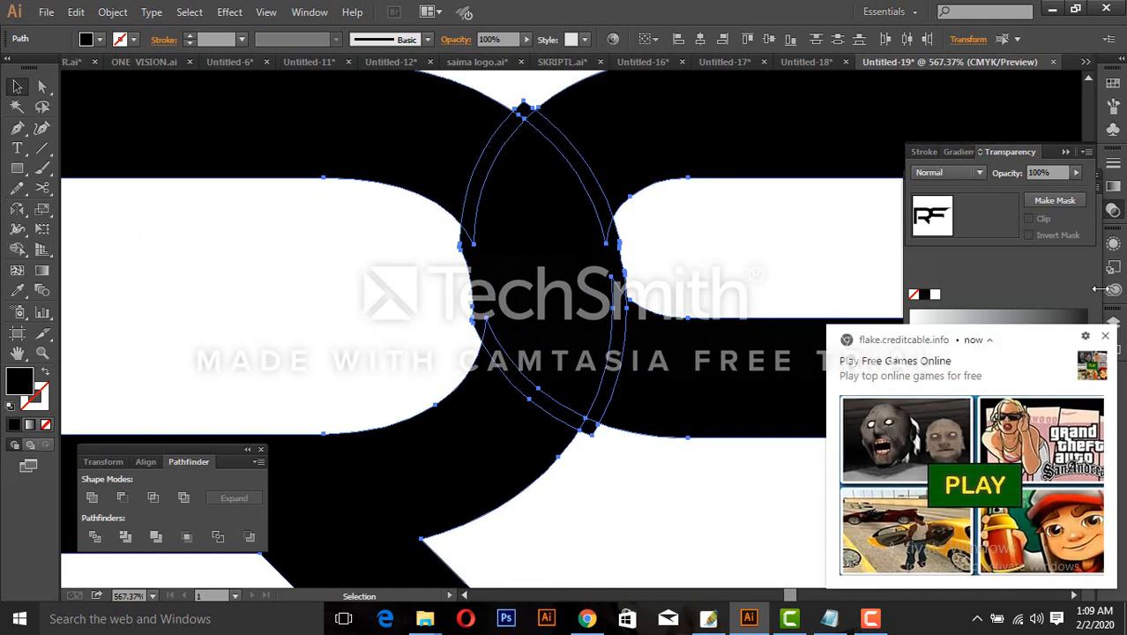
pyautogui.click(1106, 338)
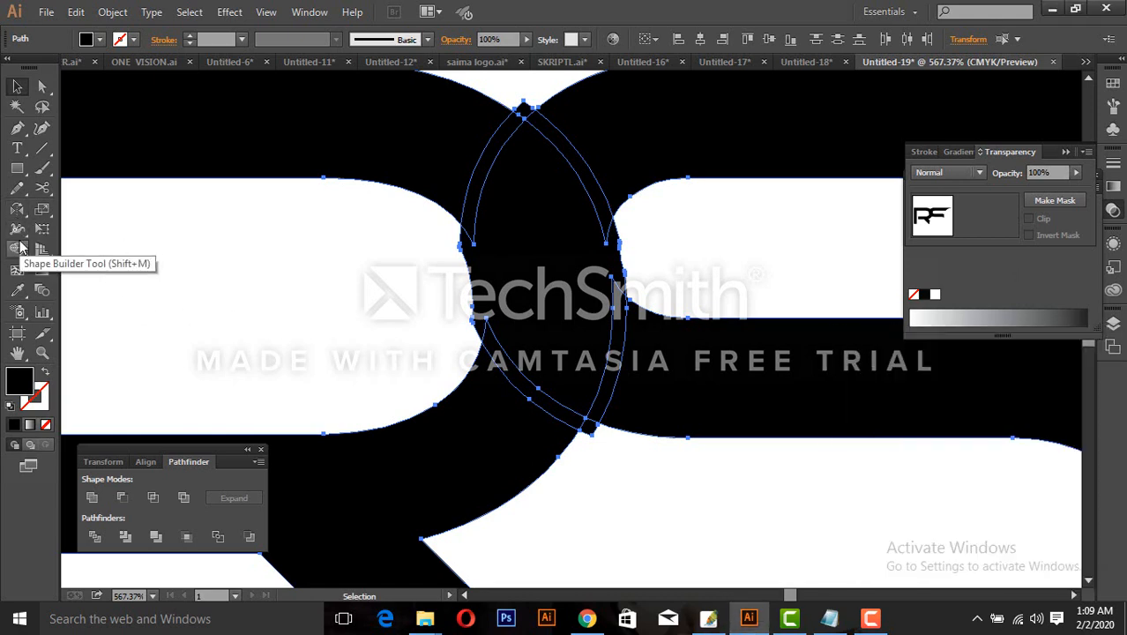
pyautogui.click(18, 248)
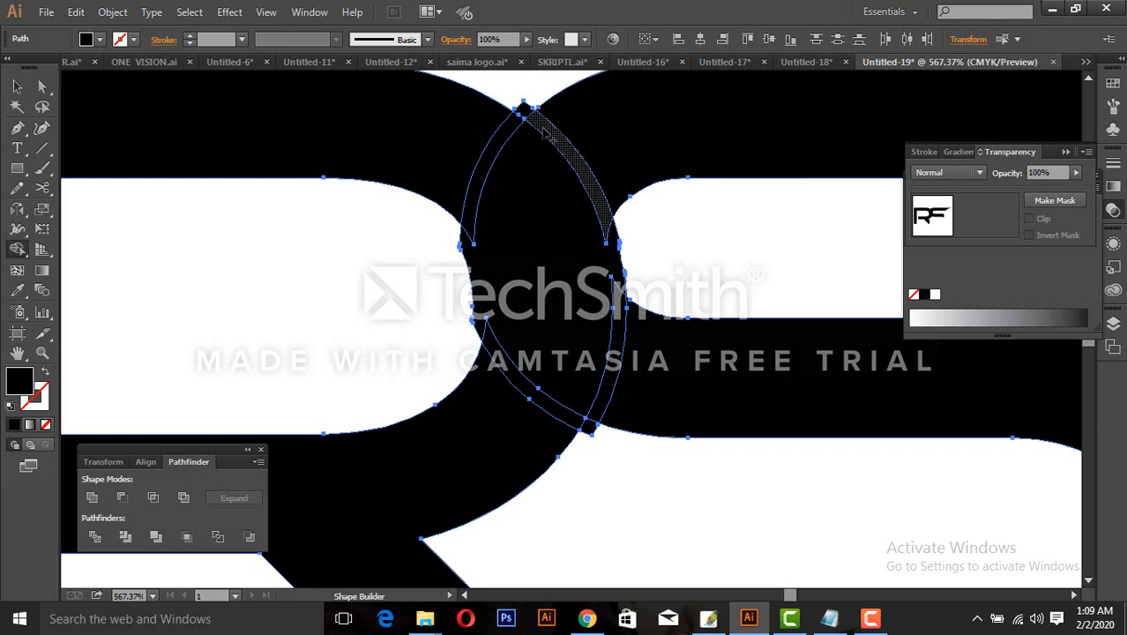
pyautogui.click(600, 194)
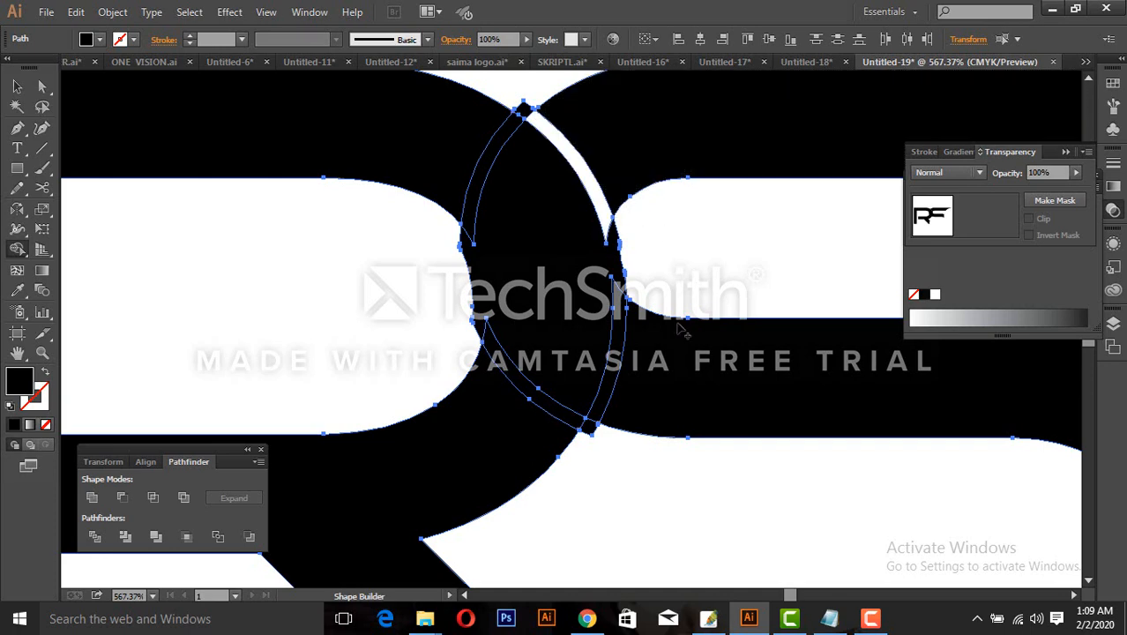
pyautogui.click(538, 393)
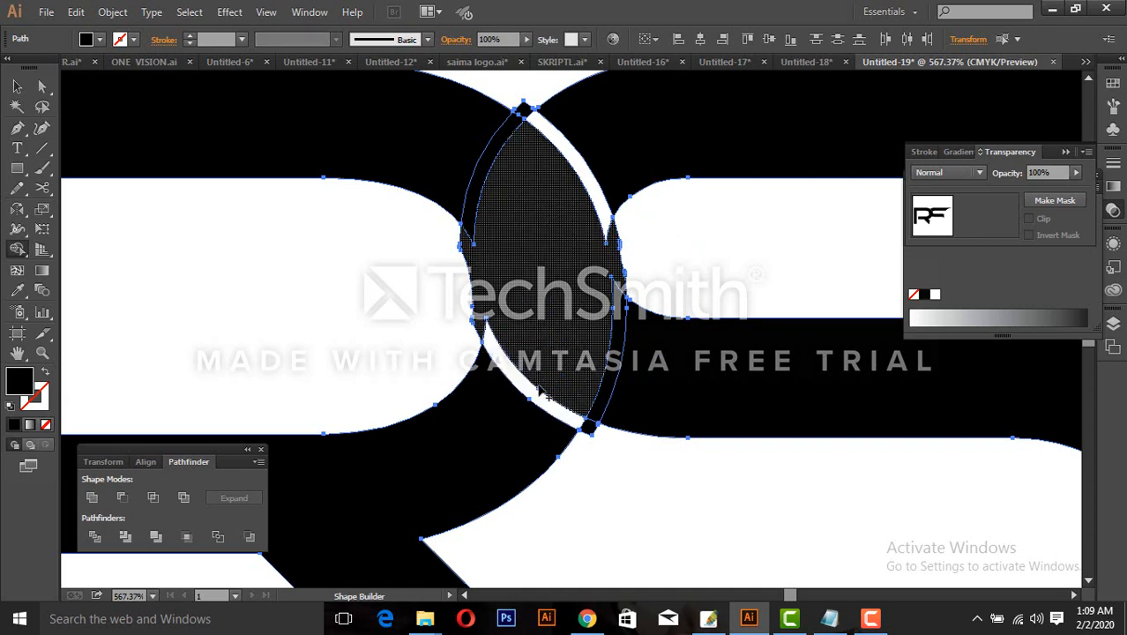
# - Delete the leftover offset shape around the R–S overlap
pyautogui.click(17, 86)
pyautogui.click(368, 333)
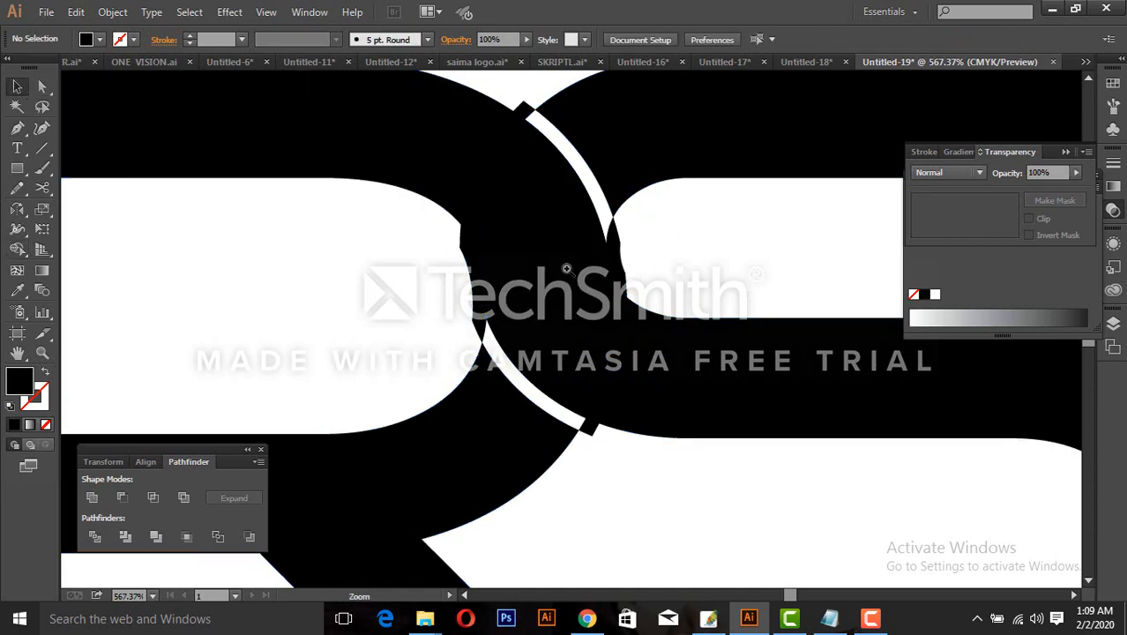
pyautogui.scroll(2, 529, 265)
pyautogui.click(527, 150)
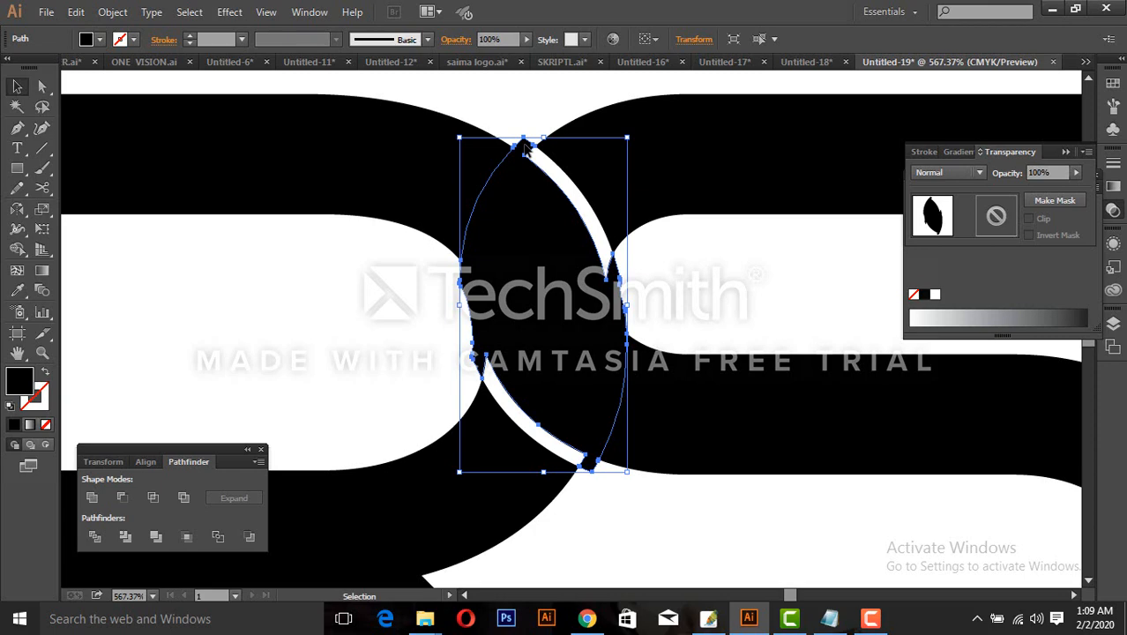
pyautogui.press('Delete')
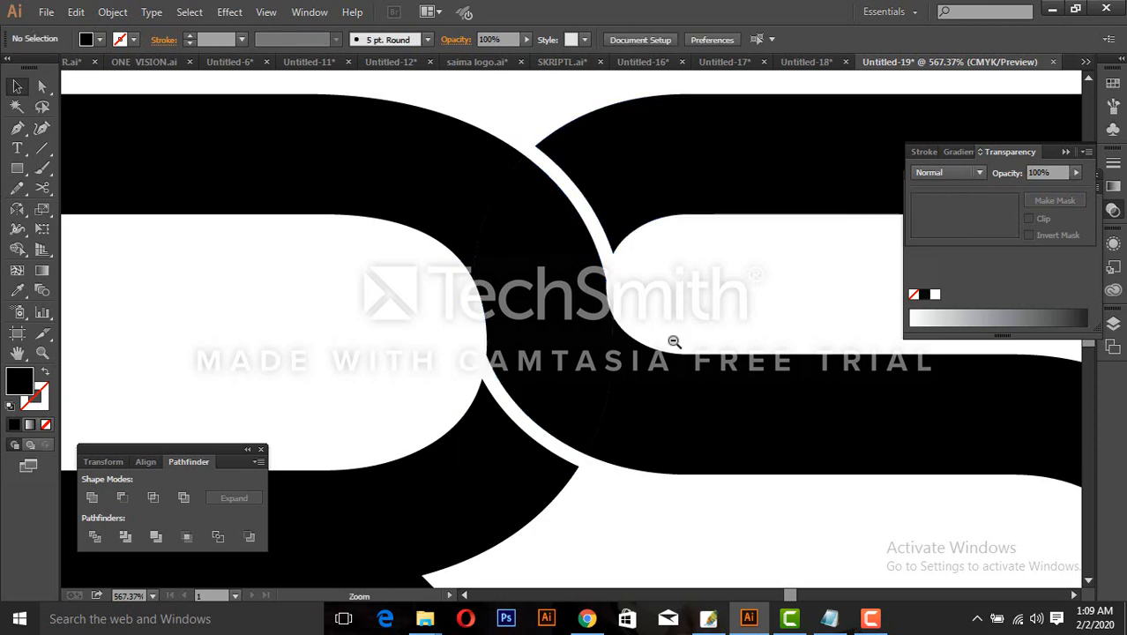
# - Offset the path of the lens-shaped S–G overlap piece by 3 pt with miter joins and the preview enabled
pyautogui.keyDown('ctrl'); pyautogui.keyDown('alt'); pyautogui.click(672, 340); pyautogui.keyUp('alt'); pyautogui.keyUp('ctrl')
pyautogui.keyDown('ctrl'); pyautogui.keyDown('alt'); pyautogui.click(672, 341); pyautogui.keyUp('alt'); pyautogui.keyUp('ctrl')
pyautogui.keyDown('ctrl'); pyautogui.keyDown('alt'); pyautogui.click(648, 365); pyautogui.keyUp('alt'); pyautogui.keyUp('ctrl')
pyautogui.keyDown('ctrl'); pyautogui.keyDown('alt'); pyautogui.click(569, 386); pyautogui.keyUp('alt'); pyautogui.keyUp('ctrl')
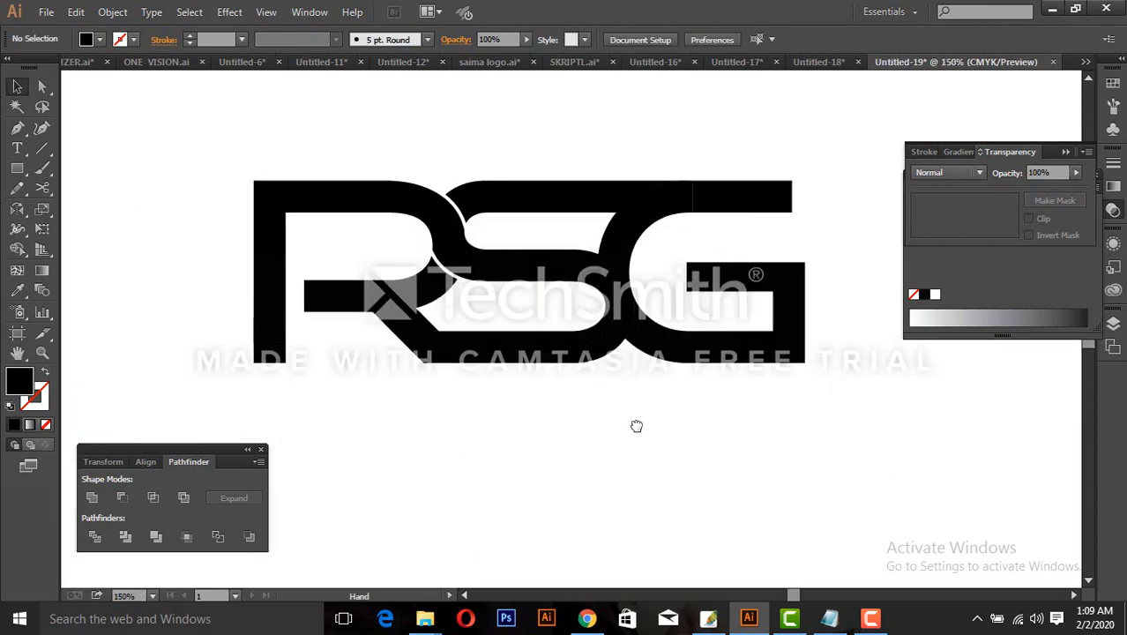
pyautogui.moveTo(447, 149); pyautogui.dragTo(825, 465)
pyautogui.click(545, 306)
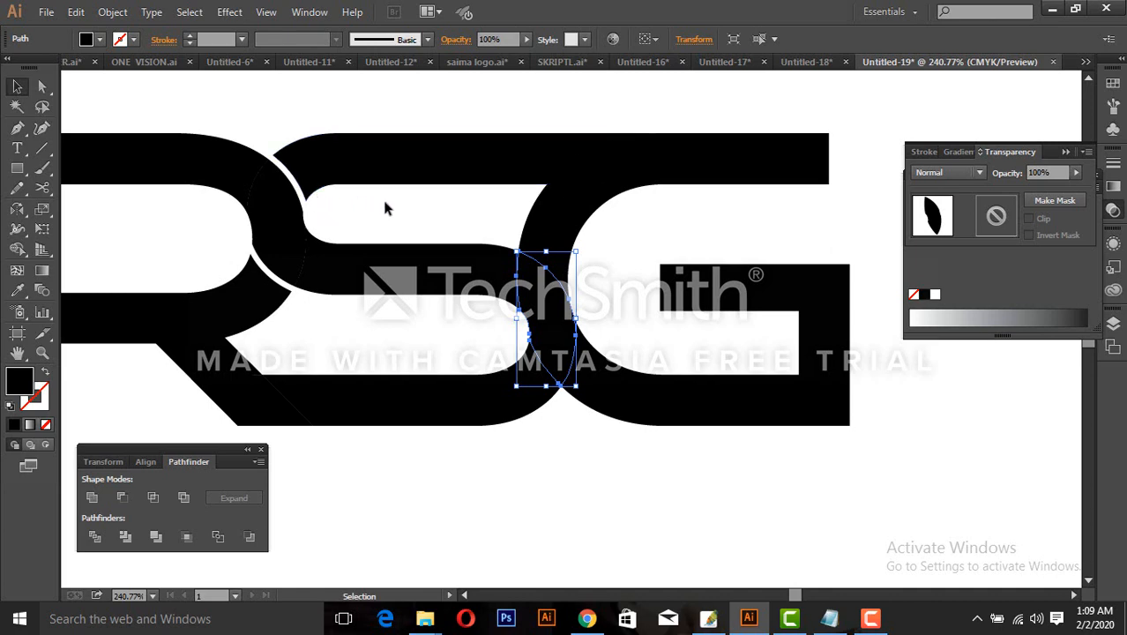
pyautogui.hotkey('alt', 'o')
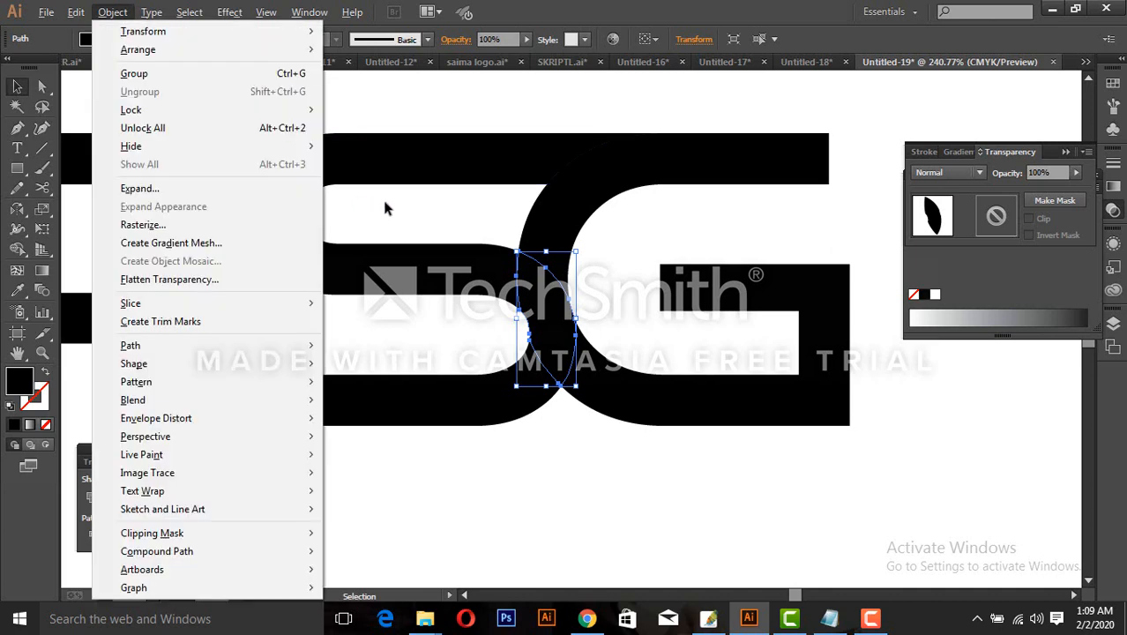
pyautogui.press('p')
pyautogui.press('Return')
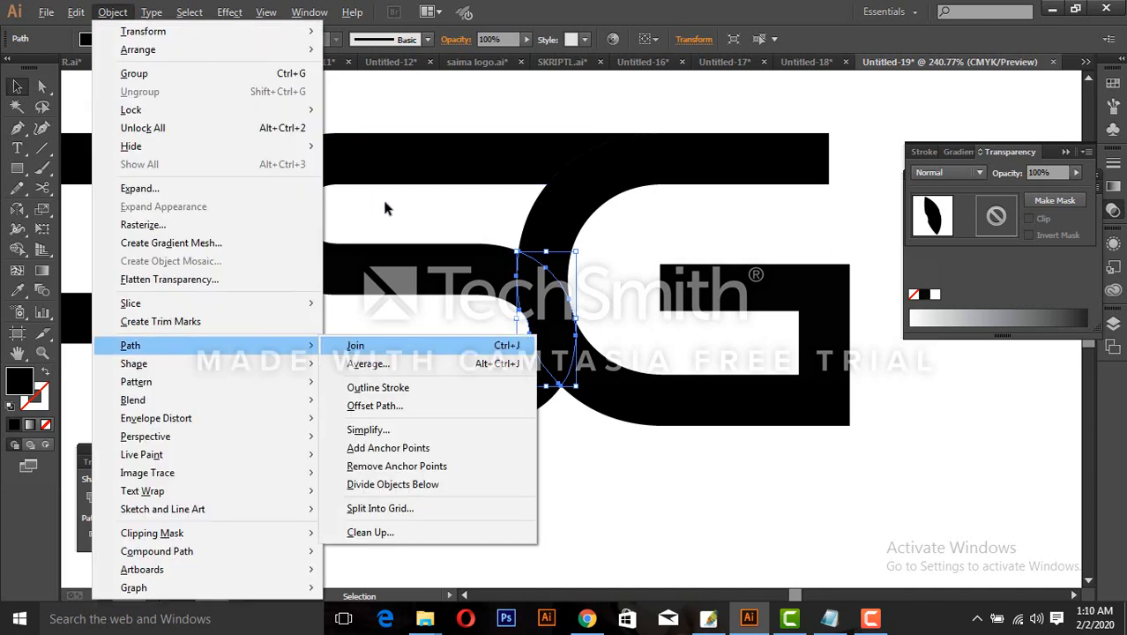
pyautogui.press('Down')
pyautogui.press('Down')
pyautogui.press('Down')
pyautogui.press('Return')
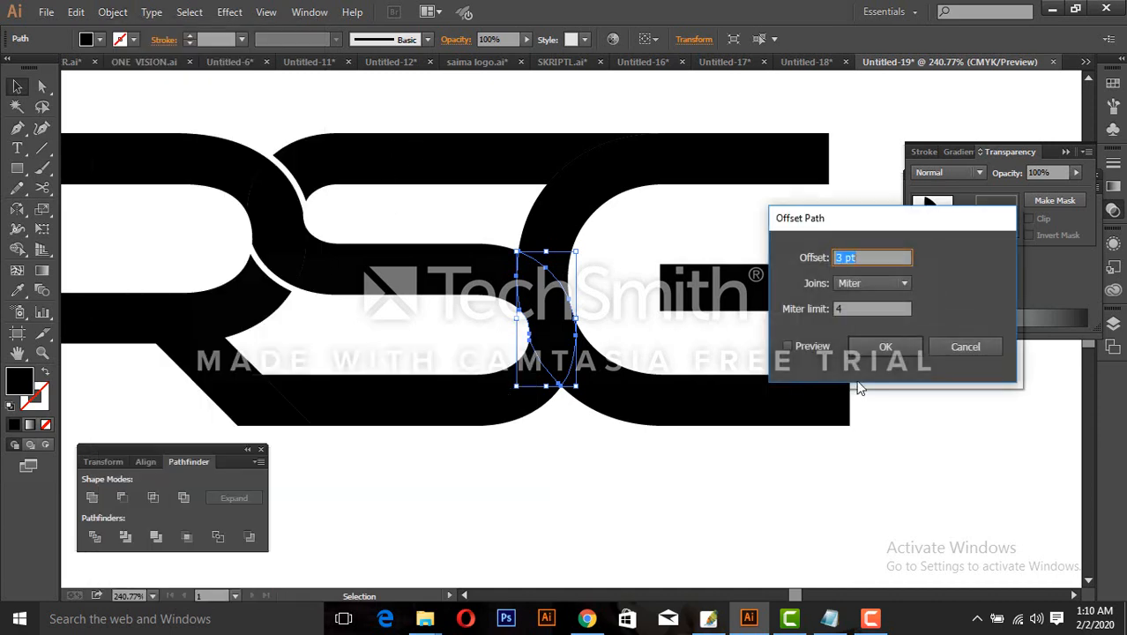
pyautogui.click(803, 341)
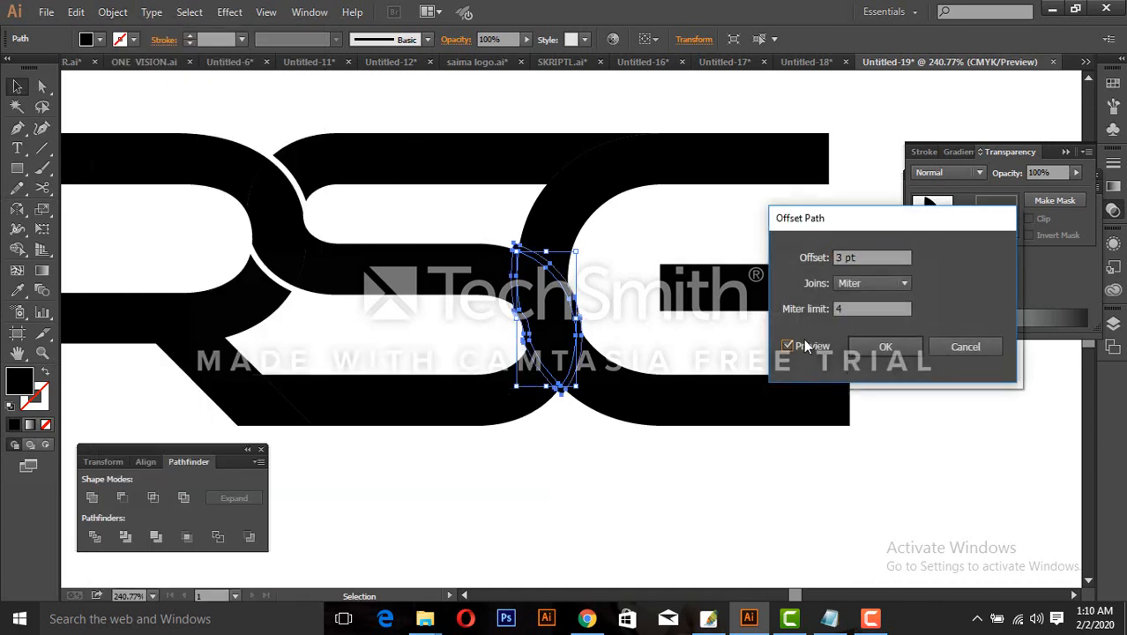
pyautogui.click(888, 351)
# - Use Shape Builder on the S–G offset shape and adjoining pieces to remove its strips from the G's upper curve and the S's lower stroke
pyautogui.moveTo(430, 229); pyautogui.dragTo(735, 492)
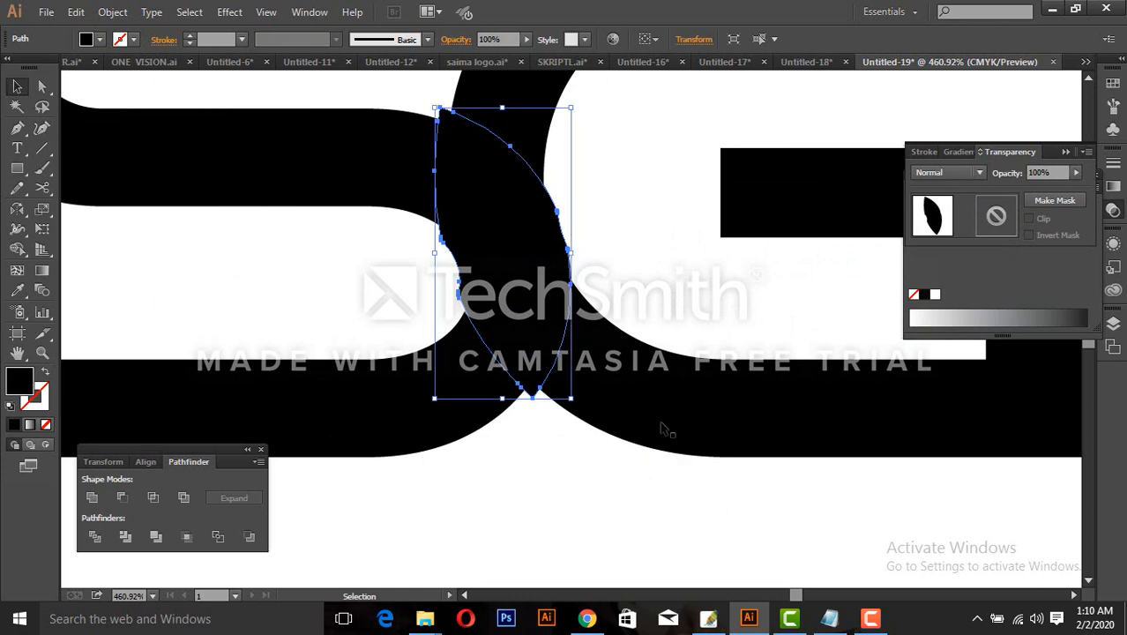
pyautogui.moveTo(619, 324); pyautogui.dragTo(662, 443)
pyautogui.keyDown('shift'); pyautogui.click(576, 179); pyautogui.keyUp('shift')
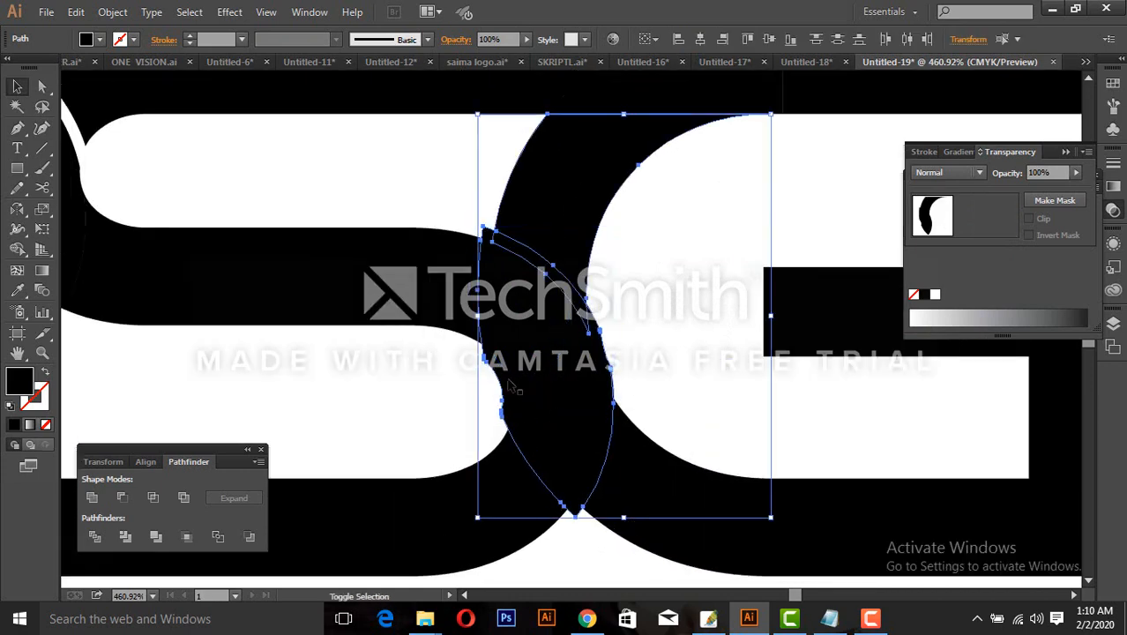
pyautogui.keyDown('shift'); pyautogui.click(429, 519); pyautogui.keyUp('shift')
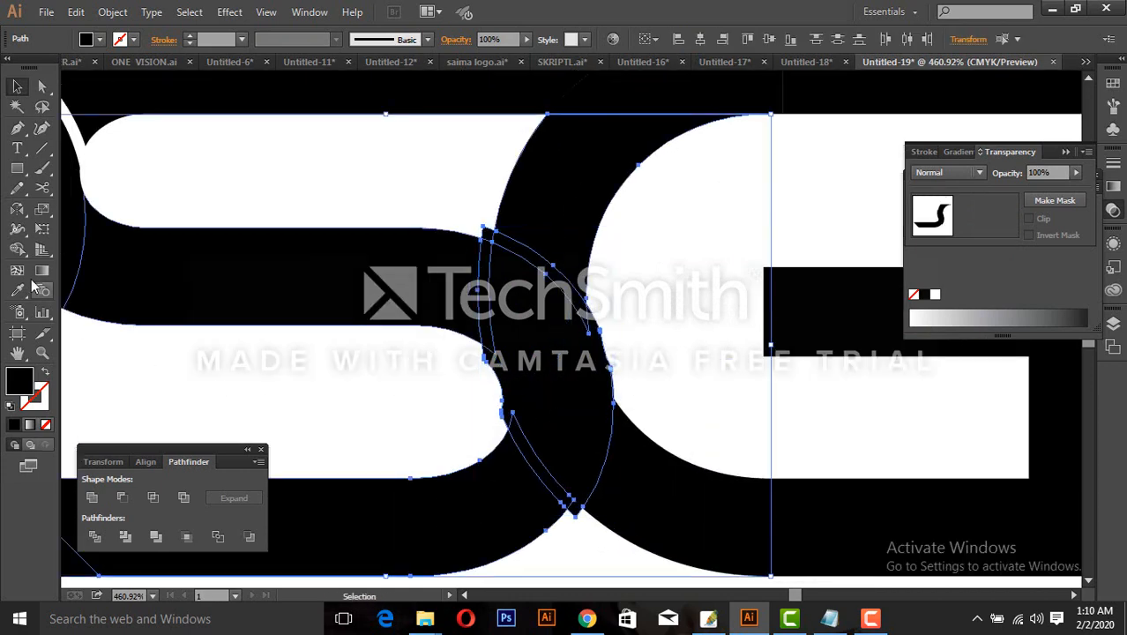
pyautogui.click(20, 251)
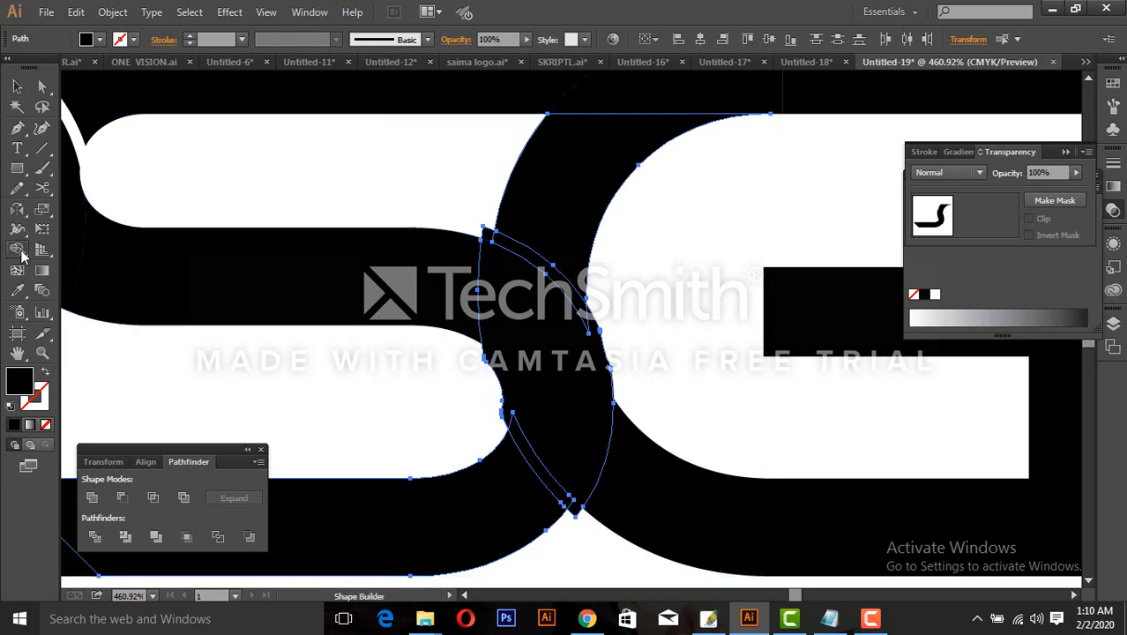
pyautogui.keyDown('alt'); pyautogui.click(530, 455); pyautogui.keyUp('alt')
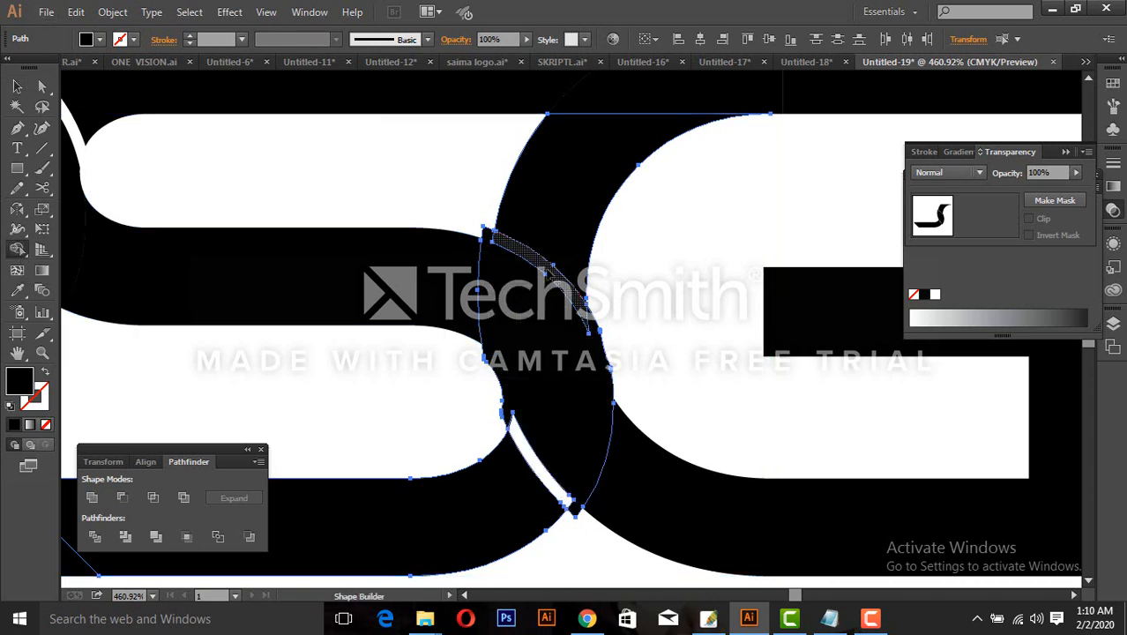
pyautogui.keyDown('alt'); pyautogui.click(550, 275); pyautogui.keyUp('alt')
# - Delete the leftover offset shape around the S–G overlap
pyautogui.click(17, 87)
pyautogui.click(353, 173)
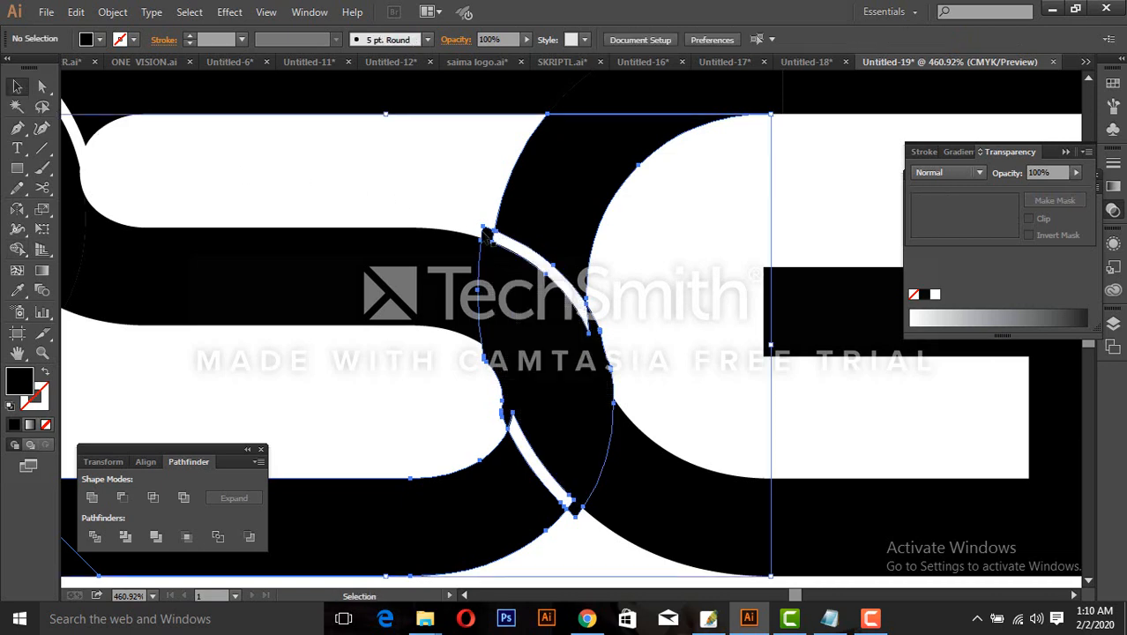
pyautogui.click(489, 235)
pyautogui.press('Delete')
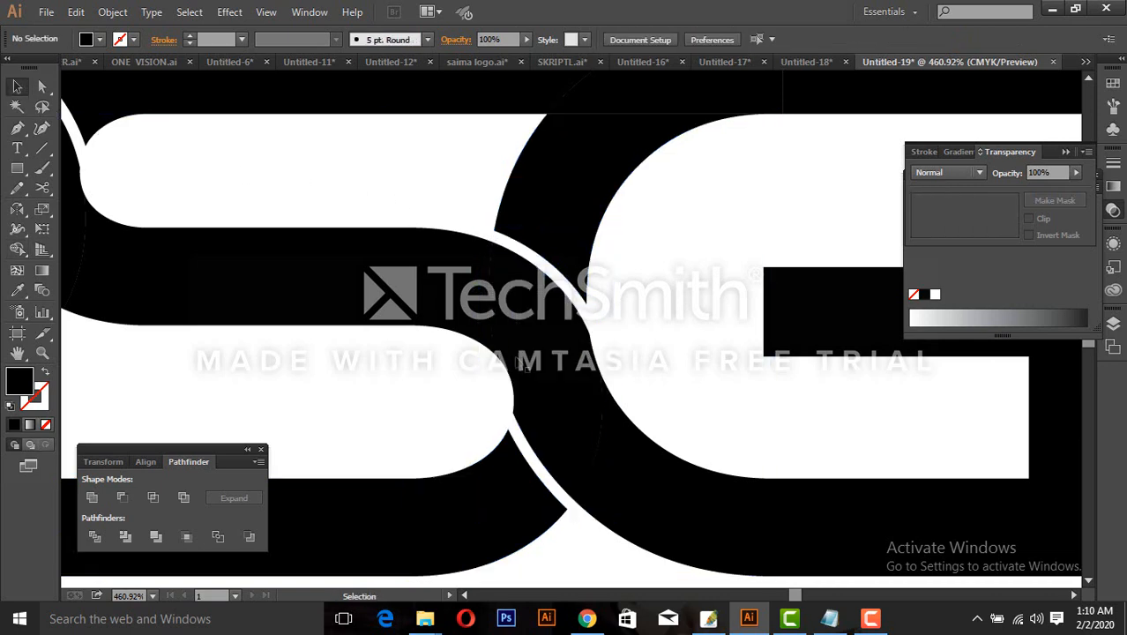
# - Examine the gaps cut at the R–S and S–G crossings, first across the whole logo and then close up
pyautogui.keyDown('ctrl'); pyautogui.keyDown('alt'); pyautogui.click(543, 382); pyautogui.keyUp('alt'); pyautogui.keyUp('ctrl')
pyautogui.keyDown('ctrl'); pyautogui.keyDown('alt'); pyautogui.click(542, 382); pyautogui.keyUp('alt'); pyautogui.keyUp('ctrl')
pyautogui.keyDown('ctrl'); pyautogui.keyDown('alt'); pyautogui.click(543, 381); pyautogui.keyUp('alt'); pyautogui.keyUp('ctrl')
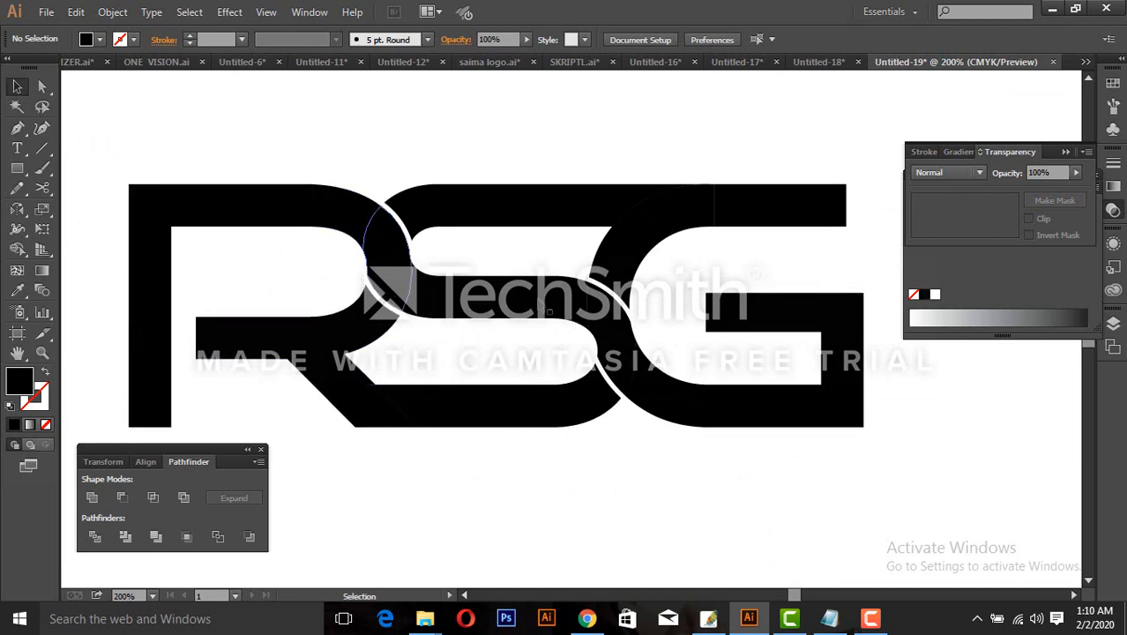
pyautogui.moveTo(269, 175); pyautogui.dragTo(594, 379)
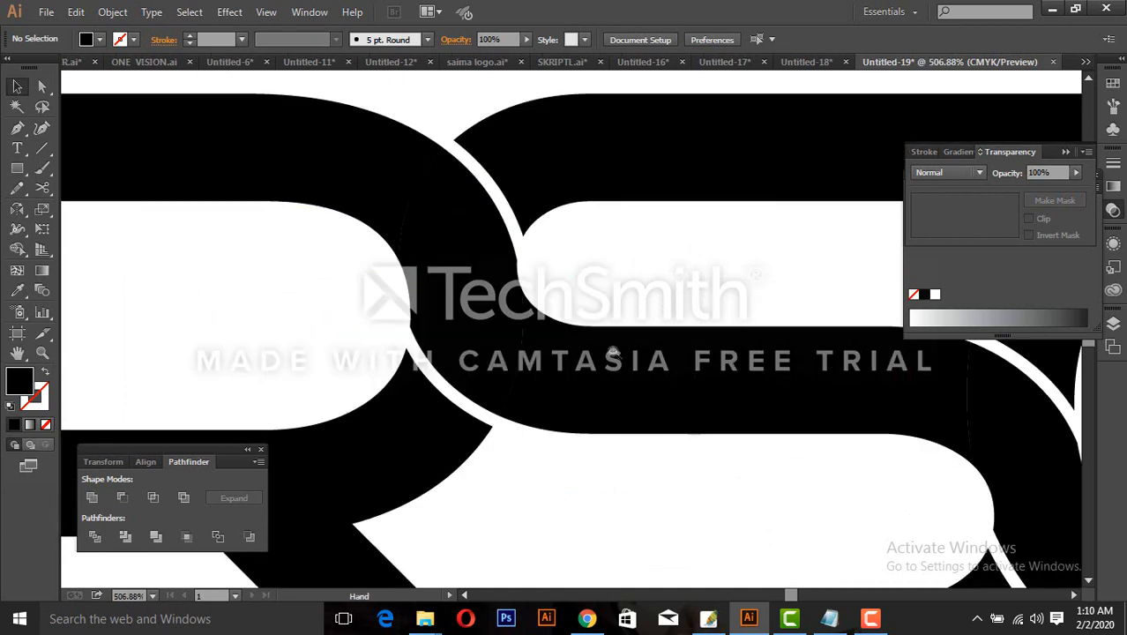
pyautogui.keyDown('ctrl'); pyautogui.keyDown('alt'); pyautogui.click(615, 352); pyautogui.keyUp('alt'); pyautogui.keyUp('ctrl')
pyautogui.keyDown('ctrl'); pyautogui.keyDown('alt'); pyautogui.click(626, 349); pyautogui.keyUp('alt'); pyautogui.keyUp('ctrl')
pyautogui.moveTo(616, 318); pyautogui.dragTo(488, 337)
# - Offset the path of the curved piece where the S's top stroke meets the G by 3 pt with miter joins
pyautogui.moveTo(560, 165); pyautogui.dragTo(874, 357)
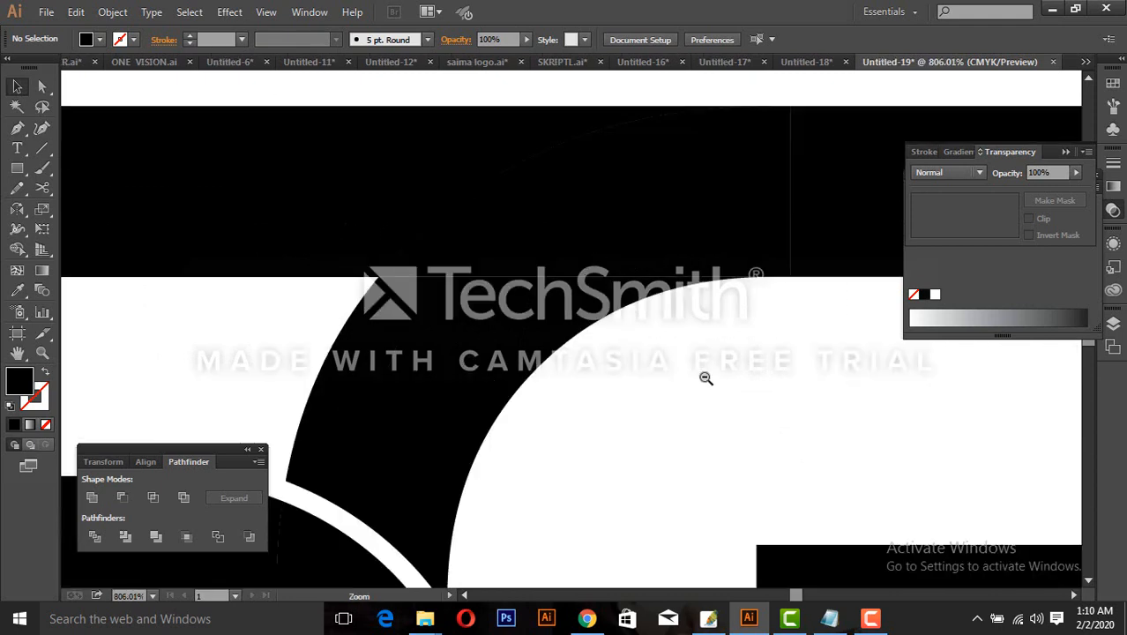
pyautogui.keyDown('ctrl'); pyautogui.keyDown('alt'); pyautogui.click(704, 377); pyautogui.keyUp('alt'); pyautogui.keyUp('ctrl')
pyautogui.keyDown('ctrl'); pyautogui.keyDown('alt'); pyautogui.click(639, 342); pyautogui.keyUp('alt'); pyautogui.keyUp('ctrl')
pyautogui.moveTo(641, 344); pyautogui.dragTo(677, 363)
pyautogui.click(487, 249)
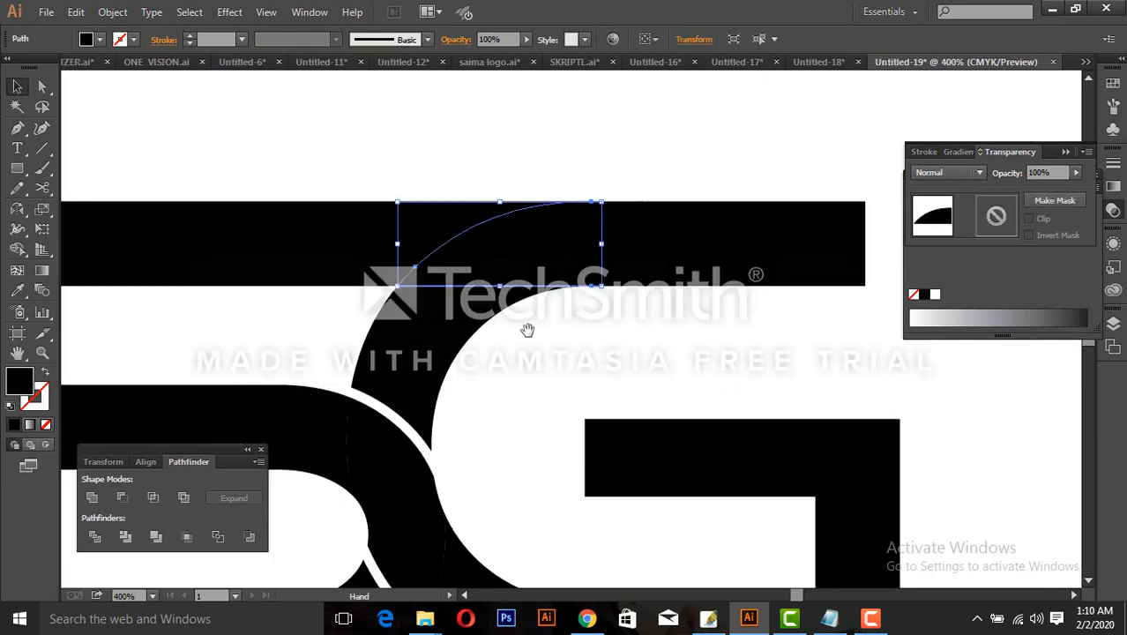
pyautogui.moveTo(529, 329); pyautogui.dragTo(646, 329)
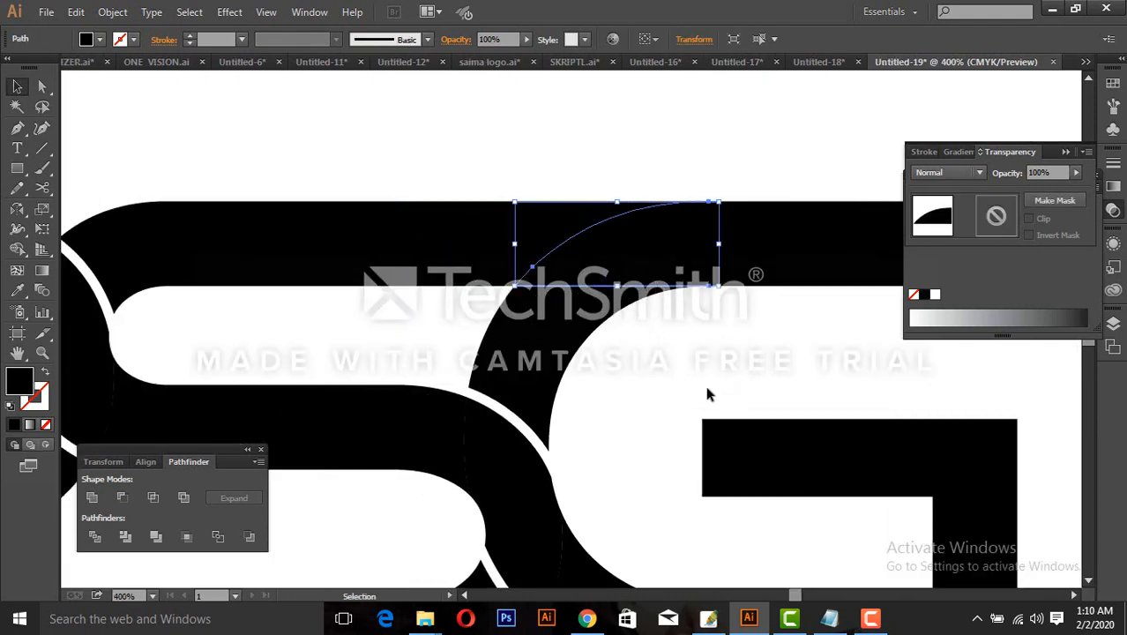
pyautogui.hotkey('alt', 'o')
pyautogui.press('p')
pyautogui.press('Return')
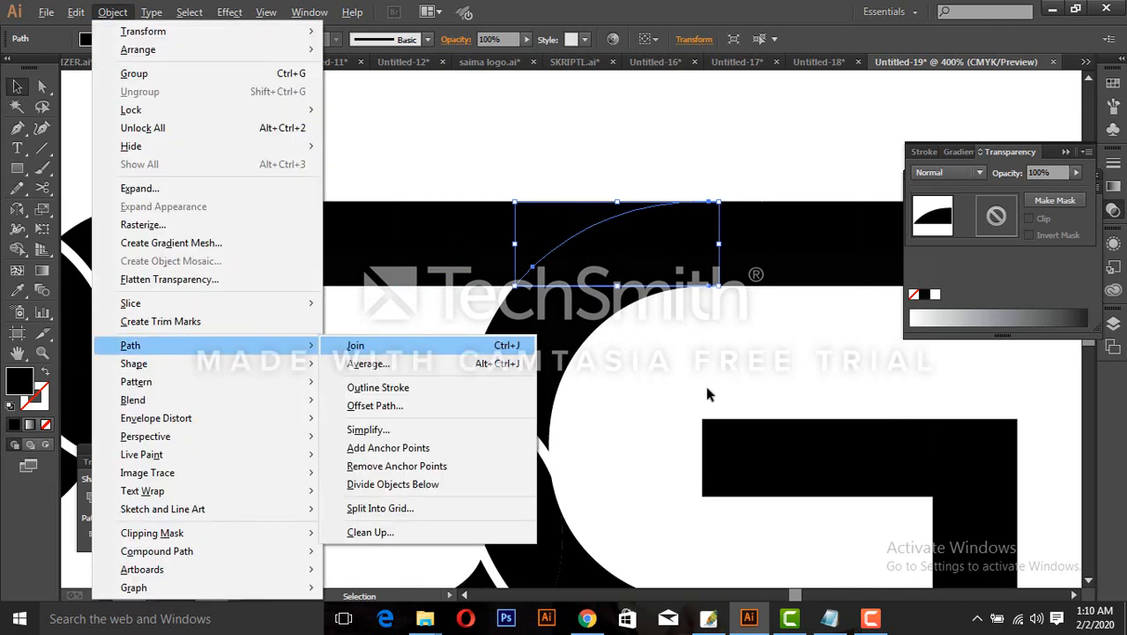
pyautogui.press('o')
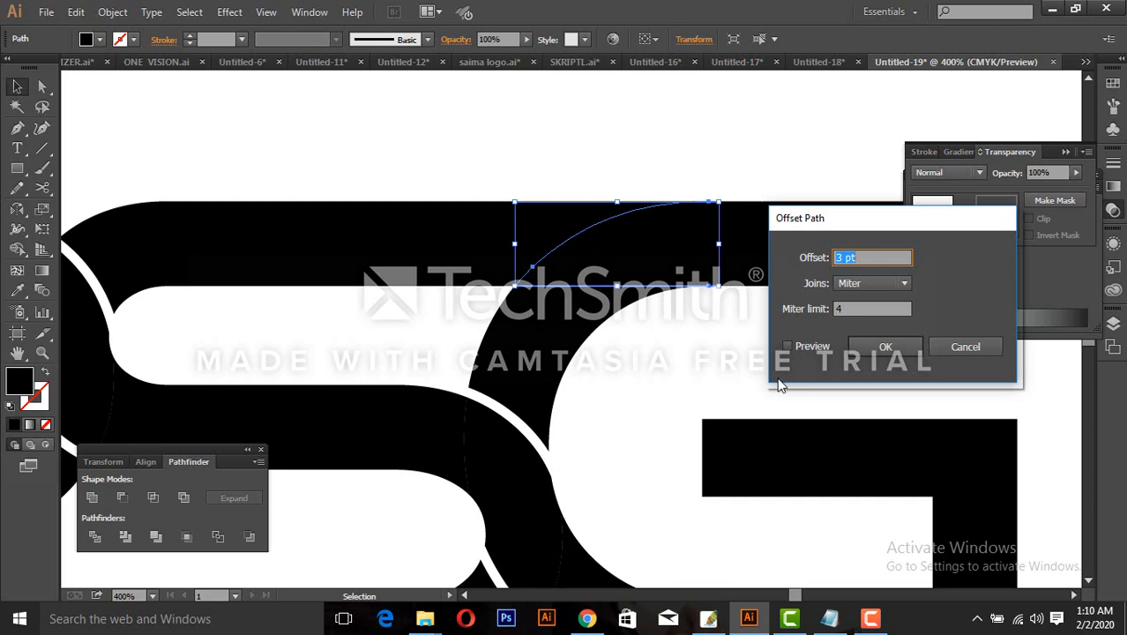
pyautogui.click(883, 348)
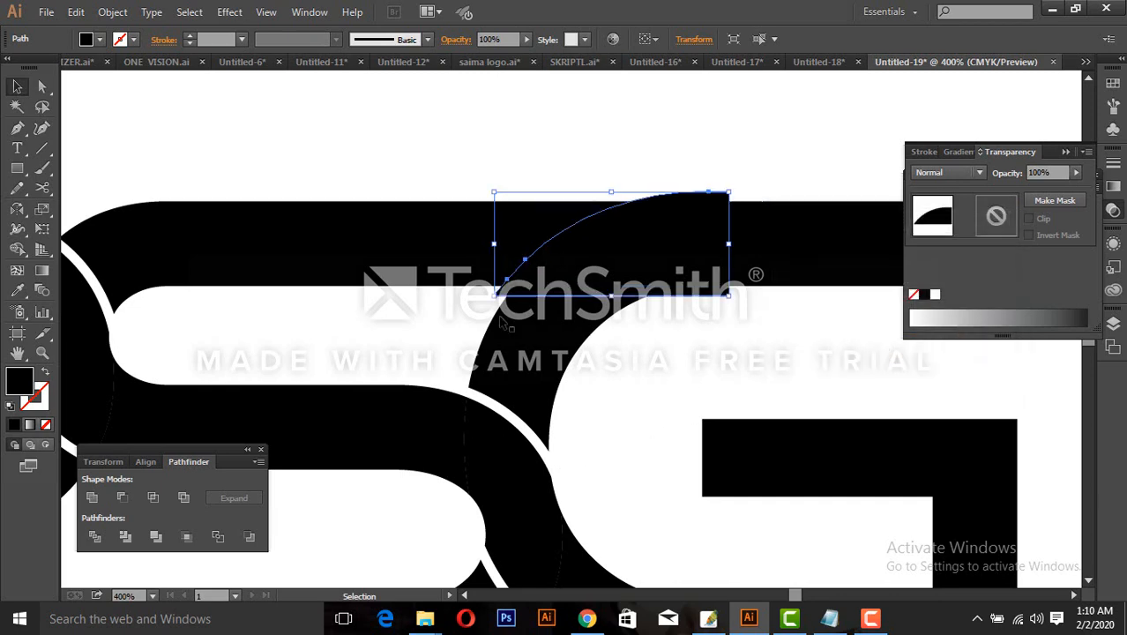
# - Use Shape Builder to remove the curved offset strip from the S's top stroke, and delete the leftover offset shape
pyautogui.keyDown('shift'); pyautogui.click(425, 277); pyautogui.keyUp('shift')
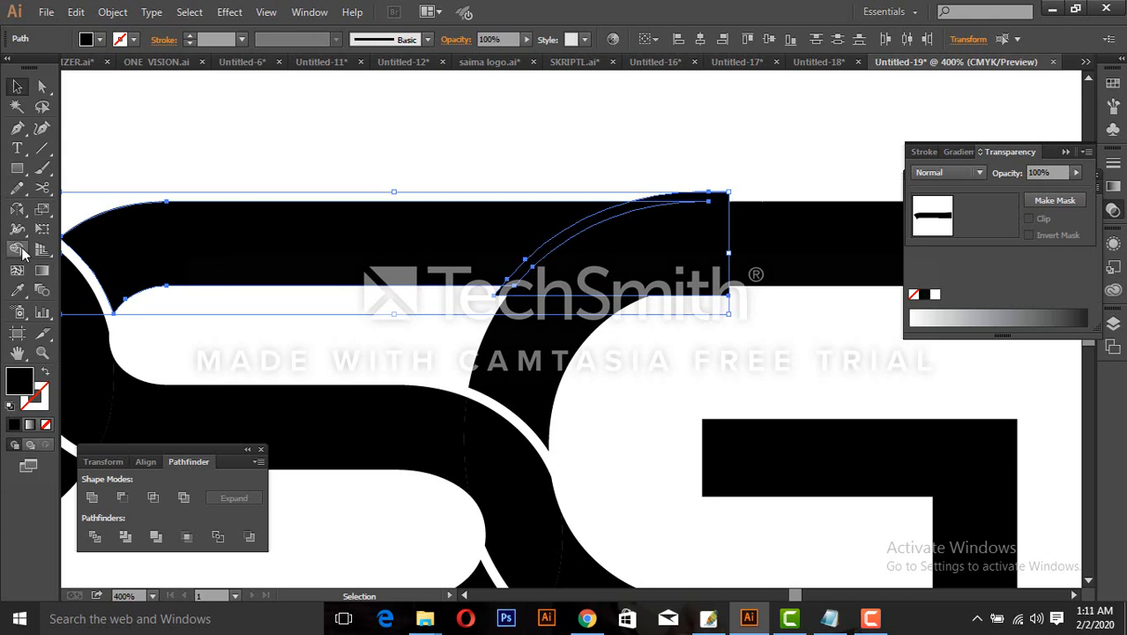
pyautogui.click(17, 250)
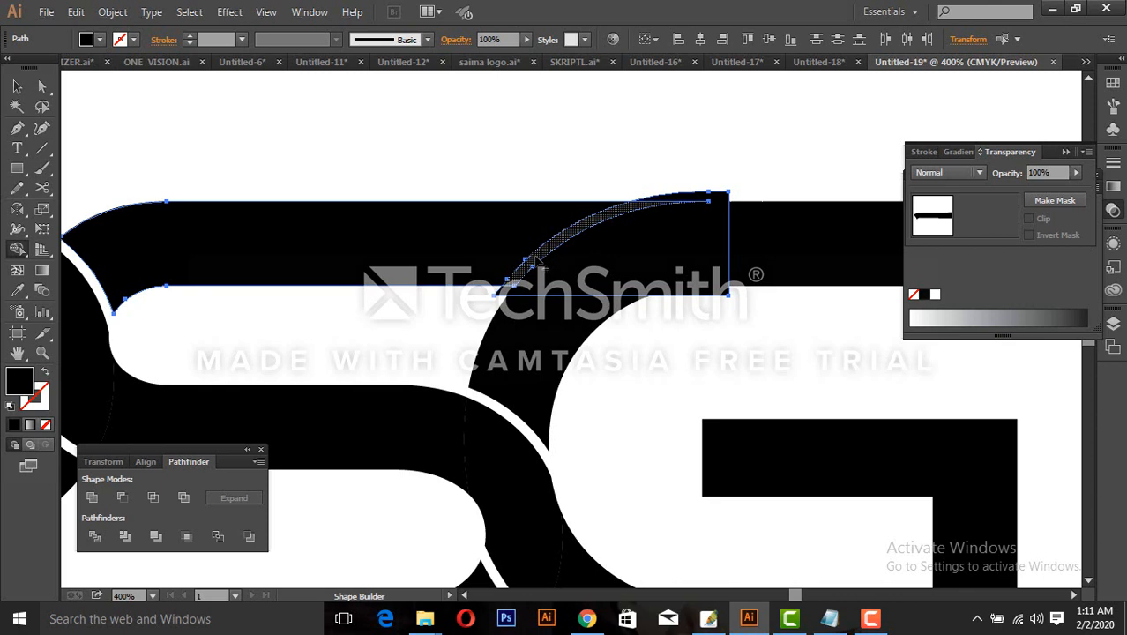
pyautogui.click(18, 86)
pyautogui.click(739, 176)
pyautogui.click(716, 198)
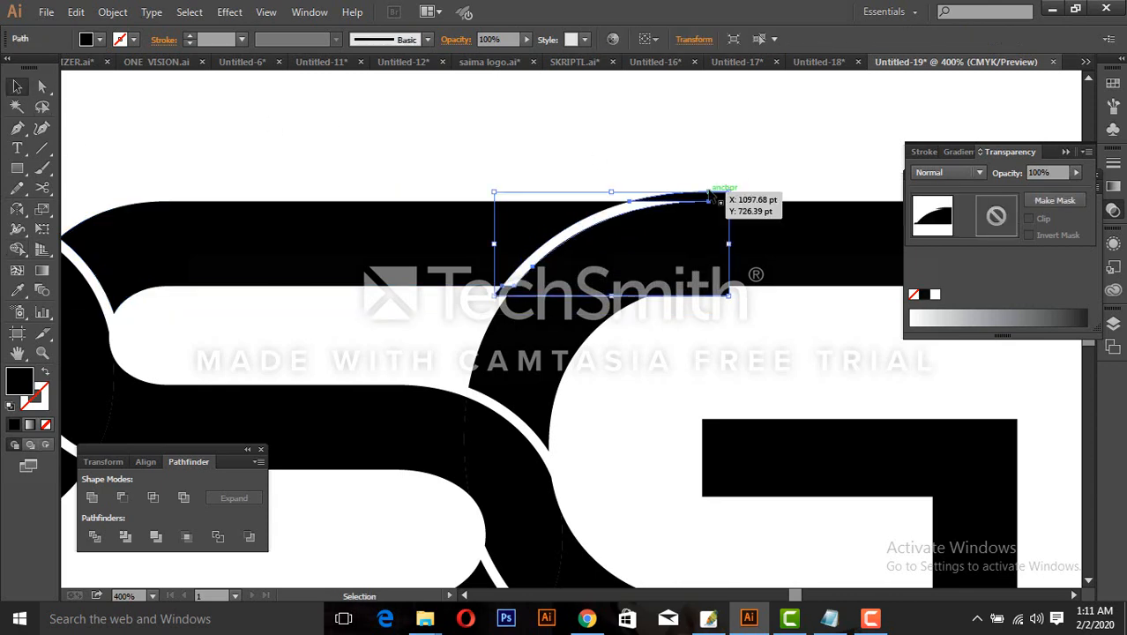
pyautogui.press('Delete')
# - Unite the G's top bar, curved corner piece and upper curve into one shape
pyautogui.keyDown('ctrl'); pyautogui.keyDown('alt'); pyautogui.click(705, 354); pyautogui.keyUp('alt'); pyautogui.keyUp('ctrl')
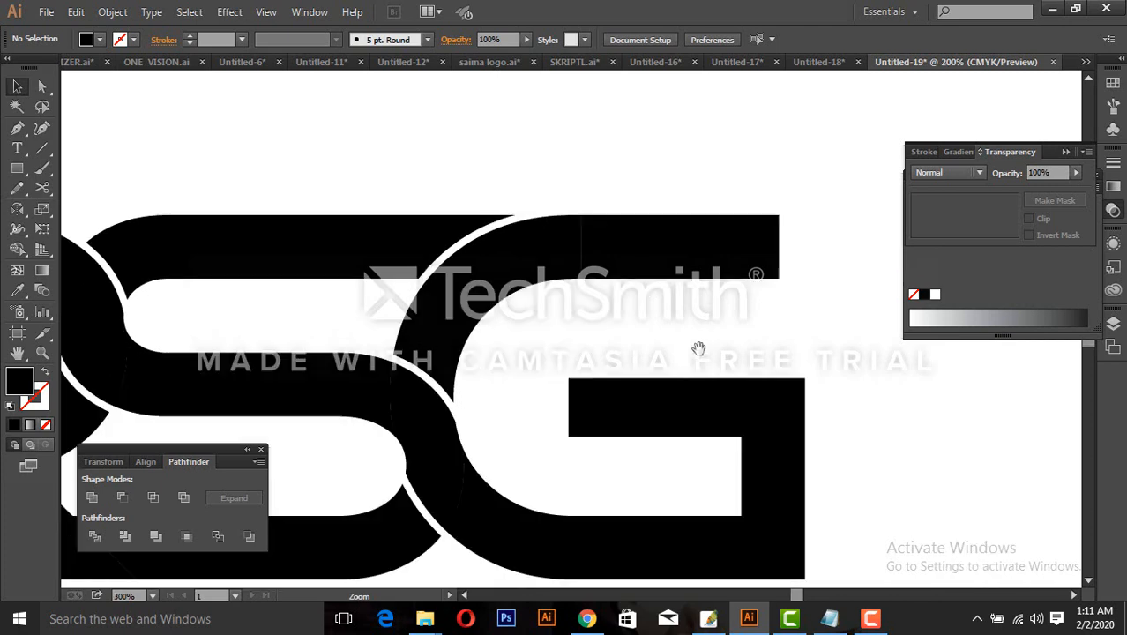
pyautogui.keyDown('ctrl'); pyautogui.keyDown('alt'); pyautogui.click(702, 350); pyautogui.keyUp('alt'); pyautogui.keyUp('ctrl')
pyautogui.click(528, 264)
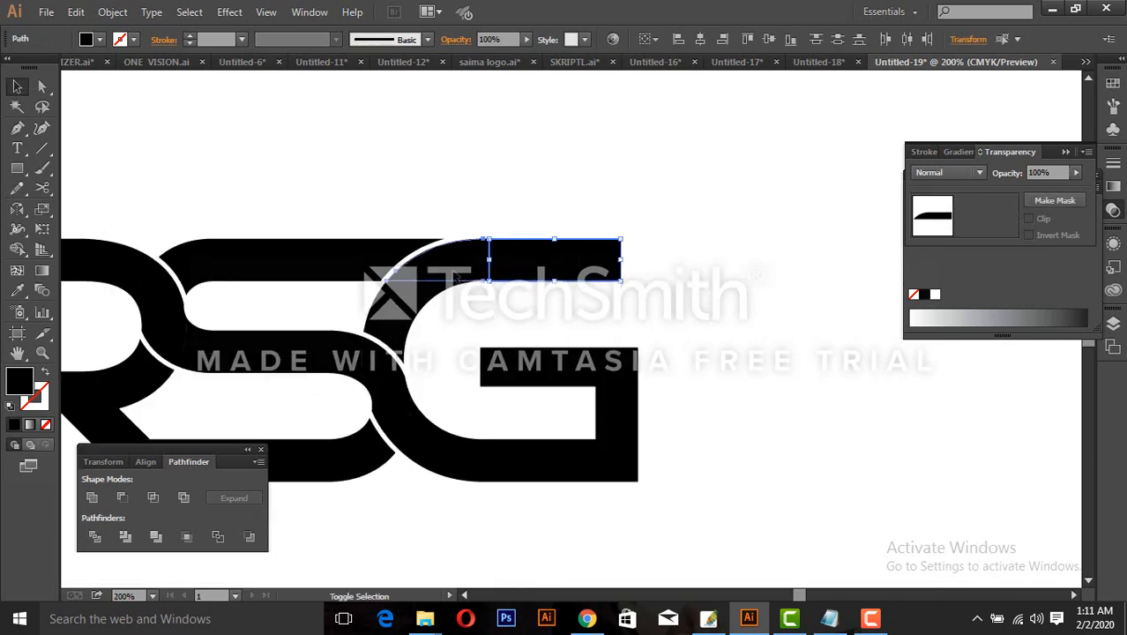
pyautogui.keyDown('shift'); pyautogui.click(424, 263); pyautogui.keyUp('shift')
pyautogui.click(682, 260)
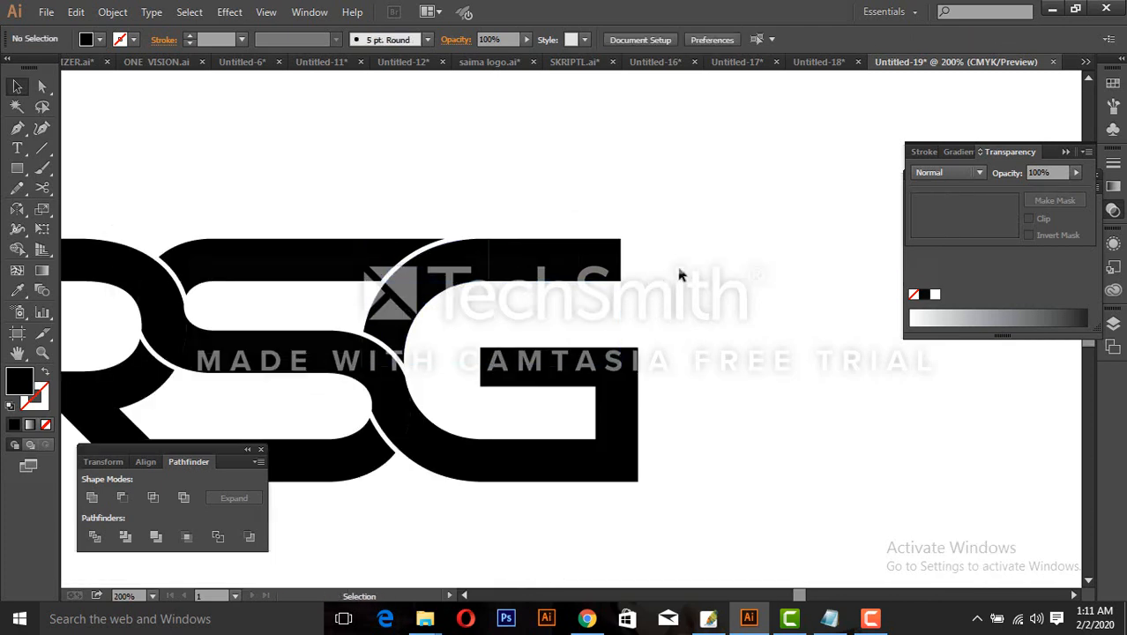
pyautogui.click(604, 263)
pyautogui.keyDown('shift'); pyautogui.click(418, 264); pyautogui.keyUp('shift')
pyautogui.keyDown('shift'); pyautogui.click(381, 324); pyautogui.keyUp('shift')
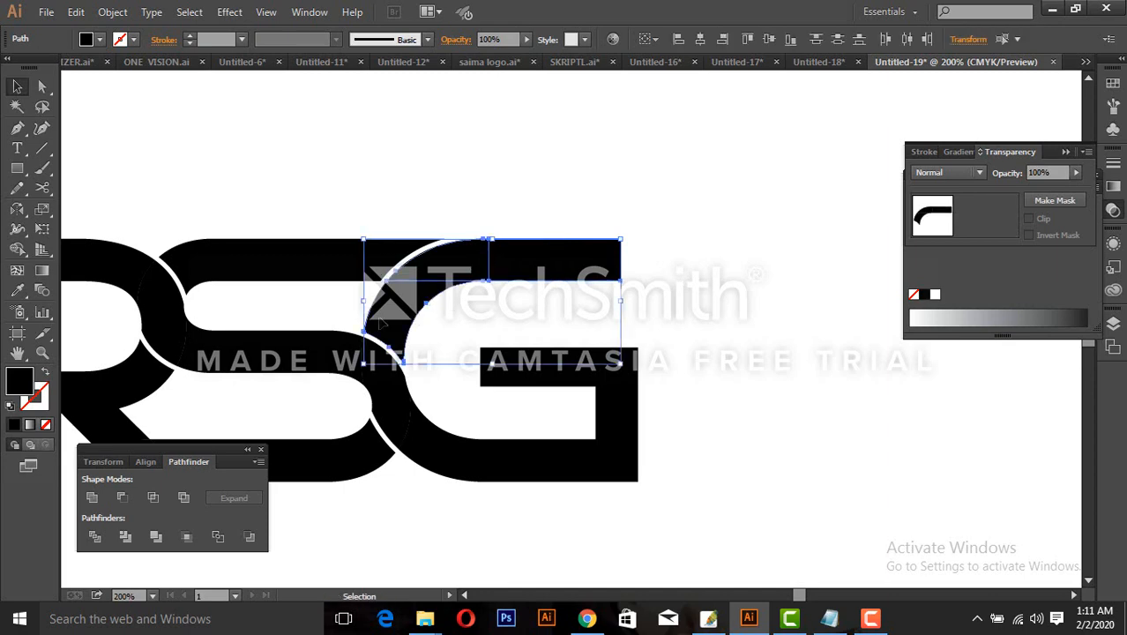
pyautogui.click(92, 499)
pyautogui.click(485, 335)
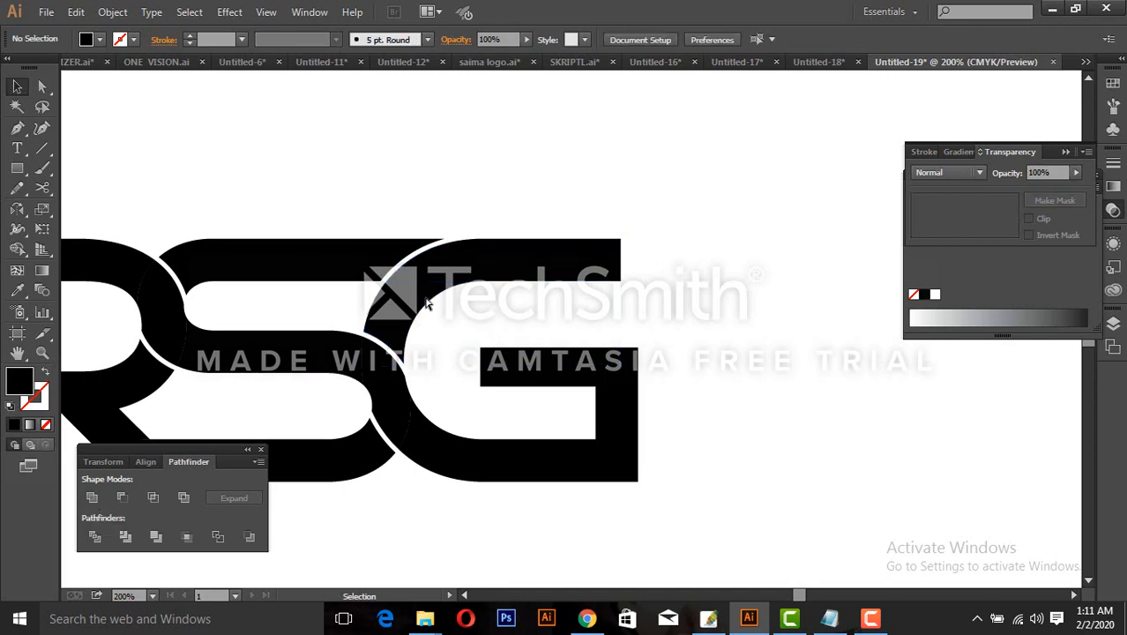
# - Examine the outline of the G's united upper part close up and within the whole logo
pyautogui.moveTo(339, 239); pyautogui.dragTo(590, 393)
pyautogui.click(490, 227)
pyautogui.keyDown('alt'); pyautogui.click(506, 401); pyautogui.keyUp('alt')
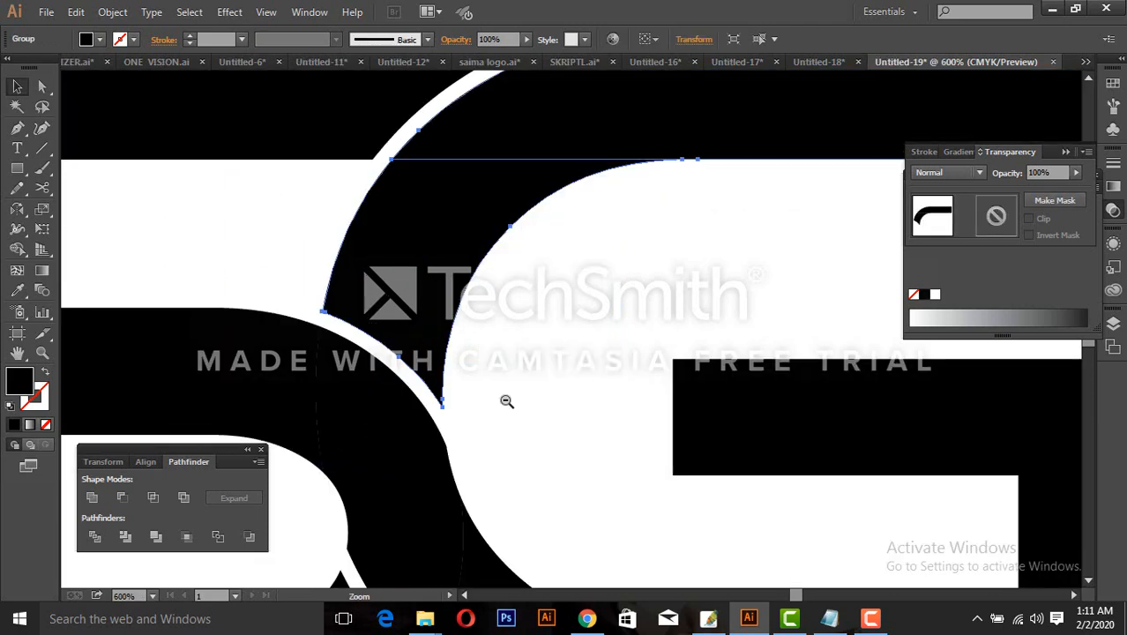
pyautogui.keyDown('alt'); pyautogui.click(506, 401); pyautogui.keyUp('alt')
pyautogui.keyDown('alt'); pyautogui.click(507, 402); pyautogui.keyUp('alt')
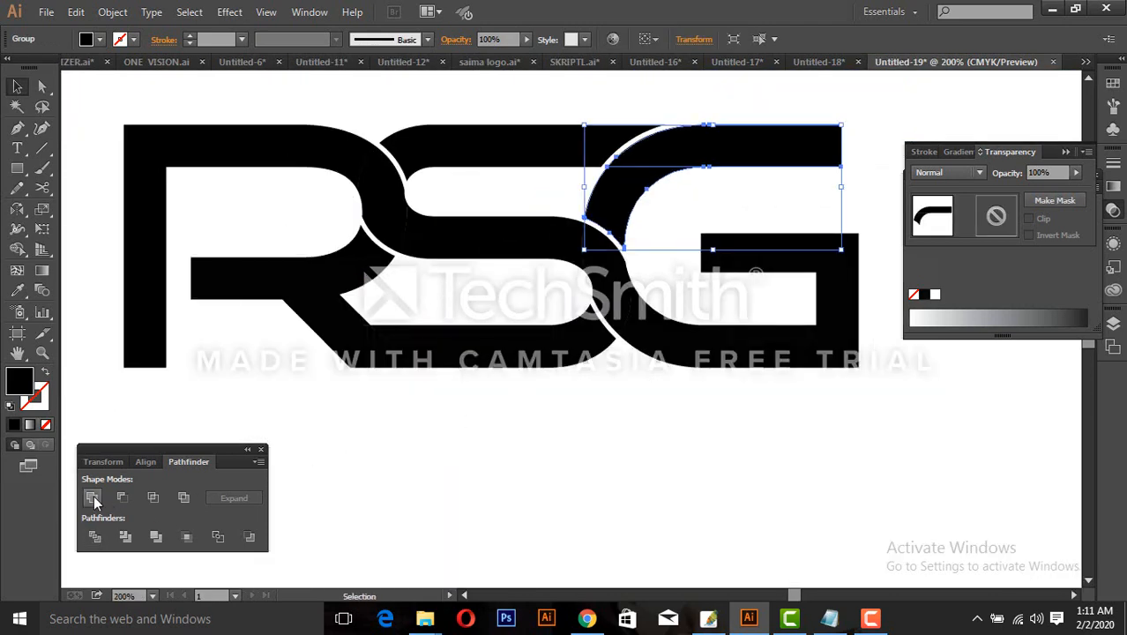
pyautogui.click(624, 453)
# - Unite the R's stem and top stroke, the S's middle stroke, the S–G overlap piece and the G's lower part into one shape
pyautogui.moveTo(611, 453); pyautogui.dragTo(538, 492)
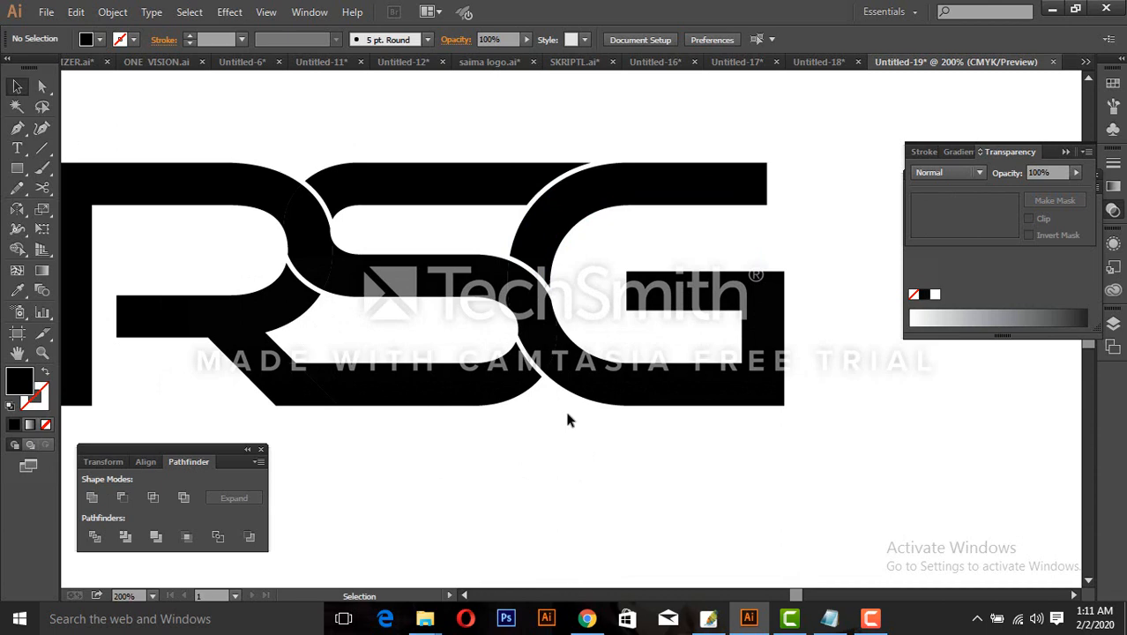
pyautogui.click(535, 332)
pyautogui.keyDown('shift'); pyautogui.click(595, 375); pyautogui.keyUp('shift')
pyautogui.keyDown('shift'); pyautogui.click(342, 276); pyautogui.keyUp('shift')
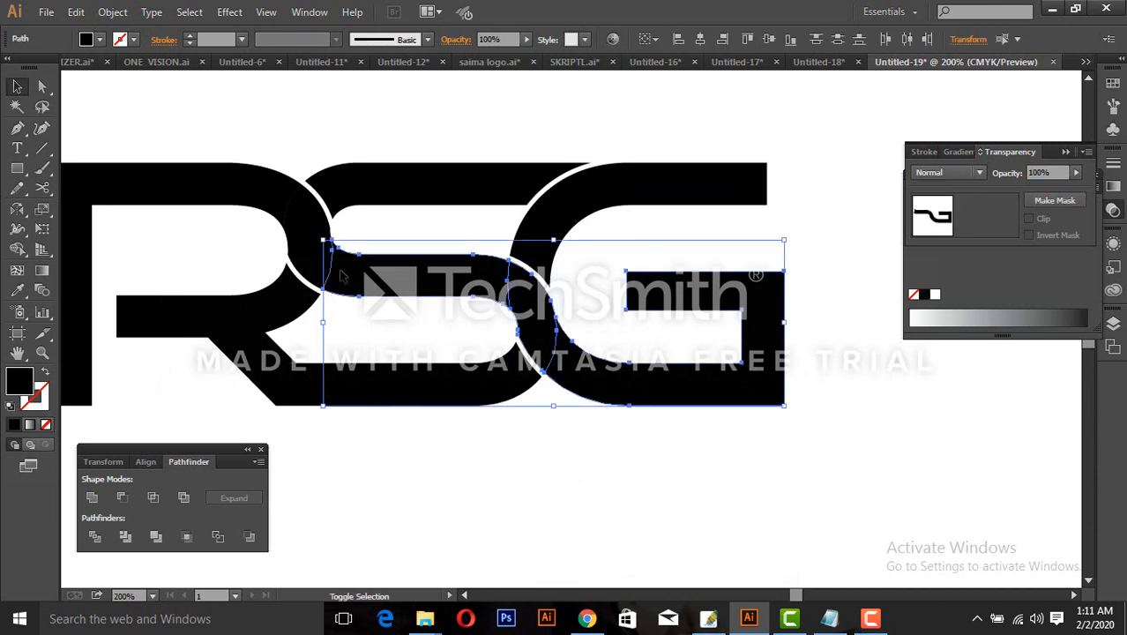
pyautogui.keyDown('shift'); pyautogui.click(302, 230); pyautogui.keyUp('shift')
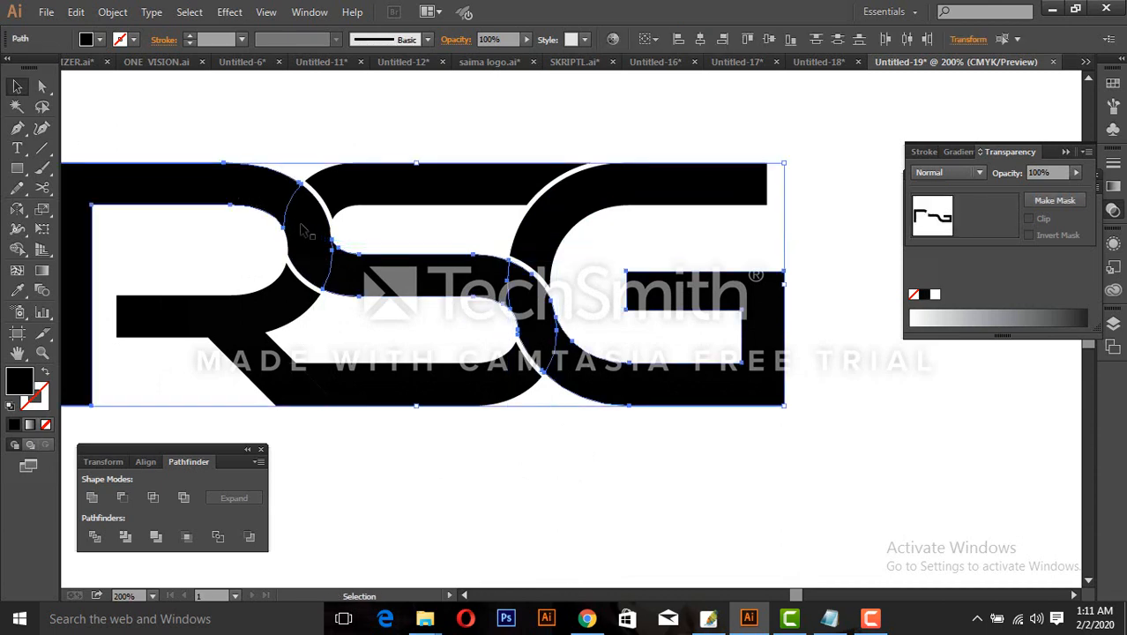
pyautogui.click(92, 497)
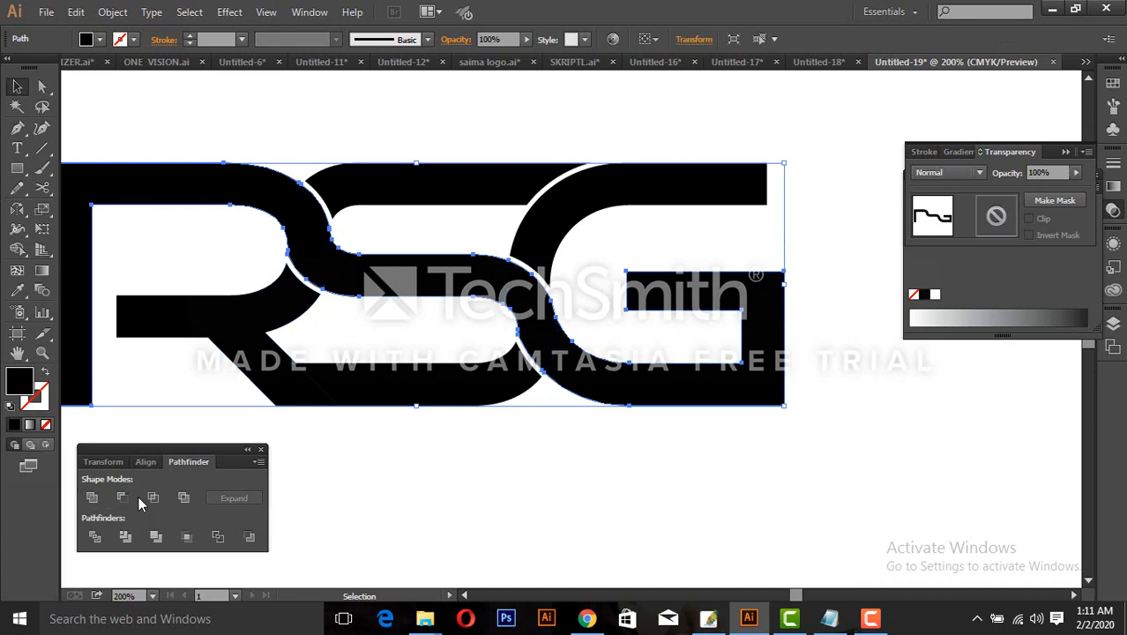
pyautogui.click(460, 453)
# - Offset the path of the overlap piece between the R's leg and the S's bottom stroke by 3 pt with miter joins
pyautogui.moveTo(460, 452); pyautogui.dragTo(446, 432)
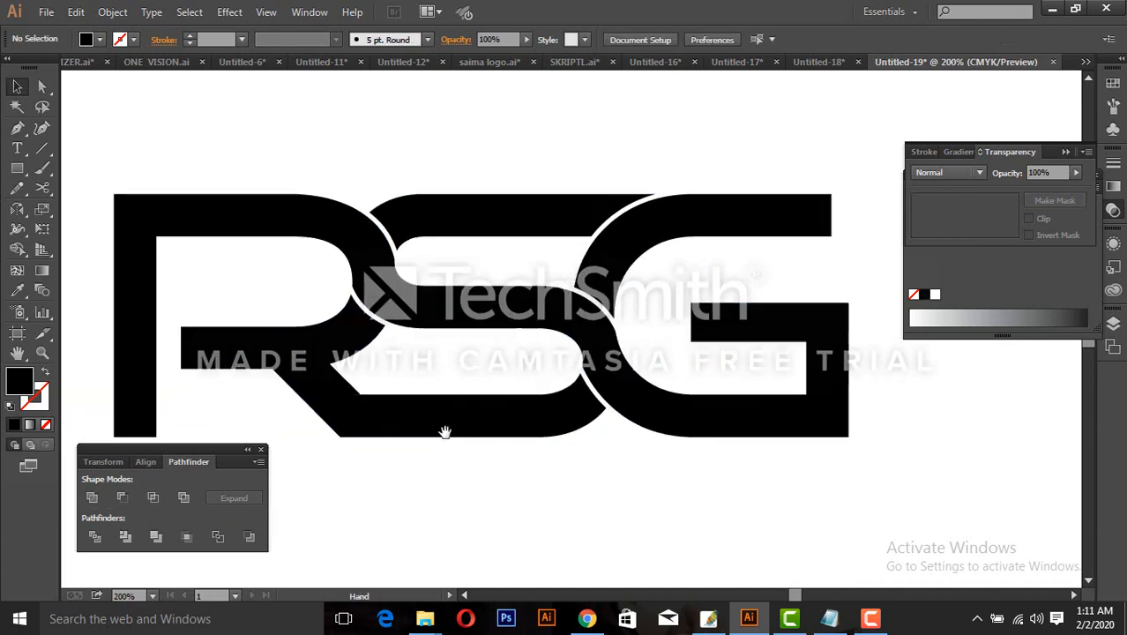
pyautogui.moveTo(296, 329); pyautogui.dragTo(584, 517)
pyautogui.click(439, 304)
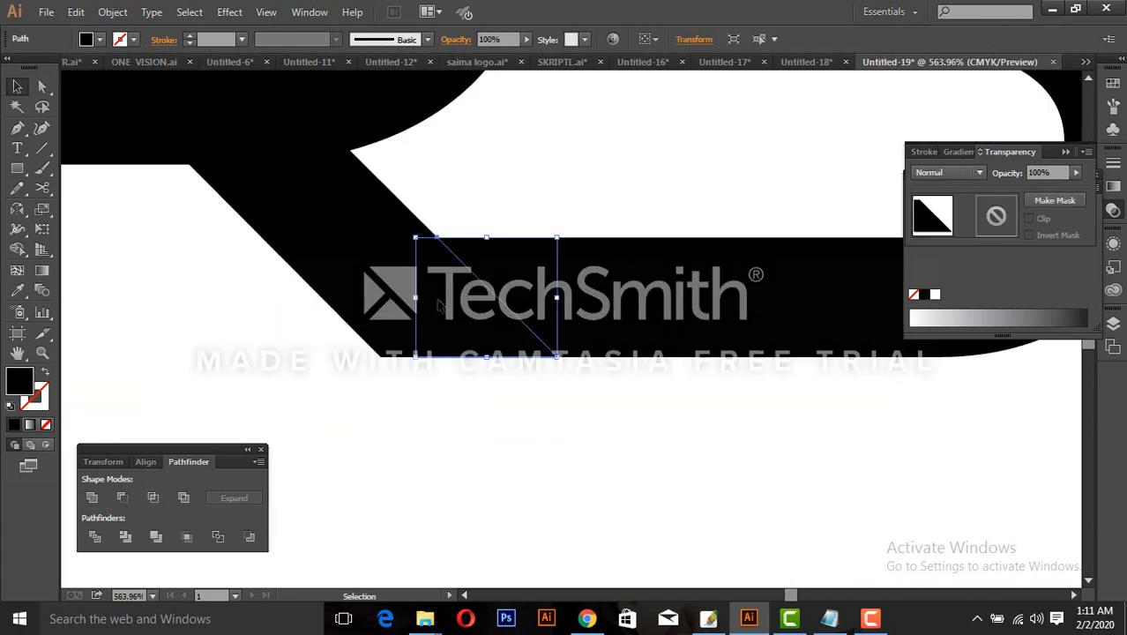
pyautogui.hotkey('alt', 'o')
pyautogui.press('p')
pyautogui.press('Right')
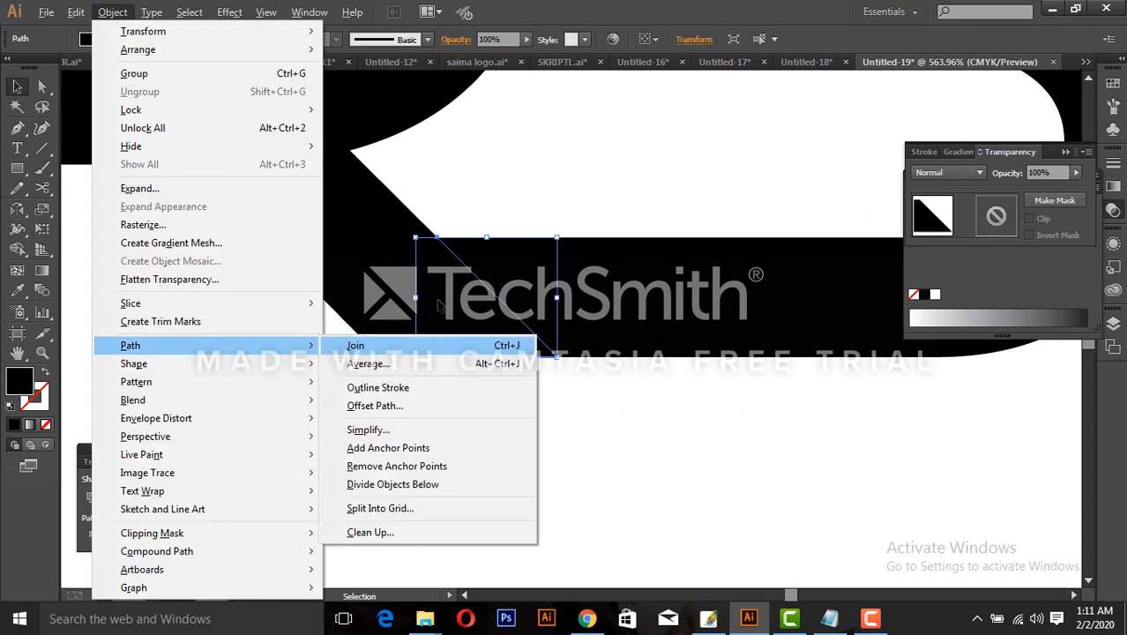
pyautogui.press('Down')
pyautogui.press('Down')
pyautogui.press('Down')
pyautogui.press('Return')
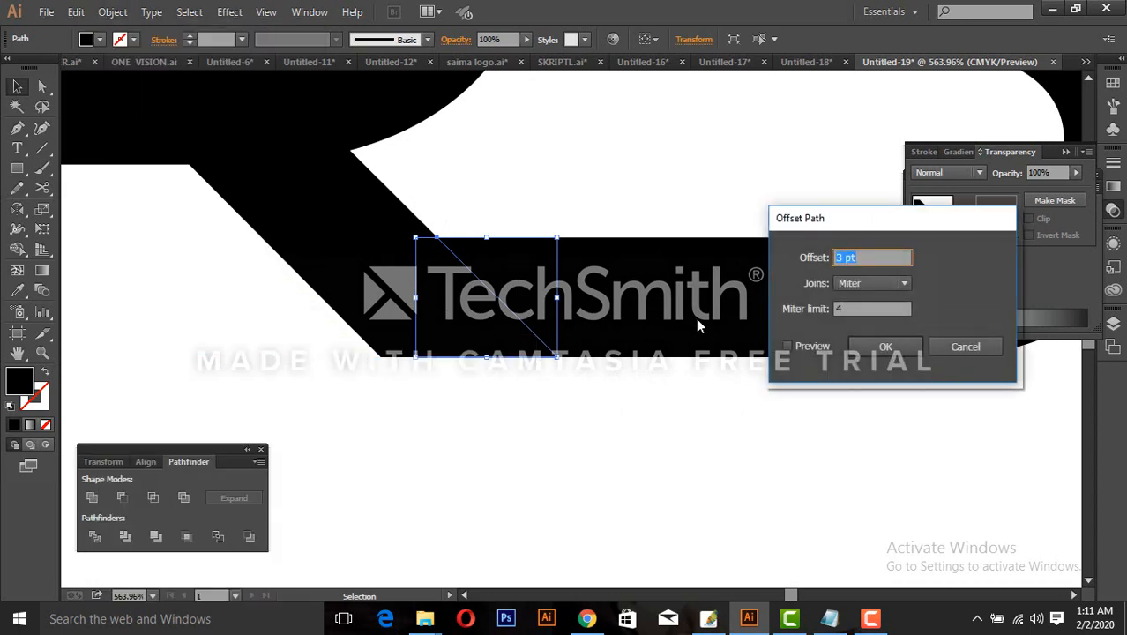
pyautogui.click(882, 346)
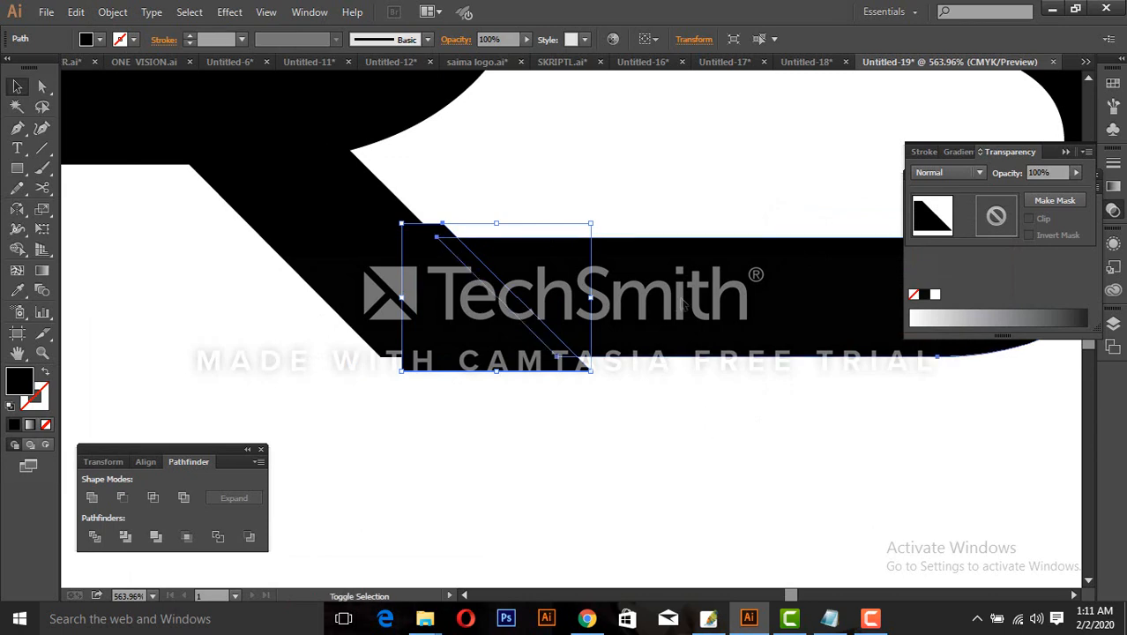
# - Cut the gap between the R's leg and the S's bottom stroke with Shape Builder and delete the leftover offset outline
pyautogui.click(17, 249)
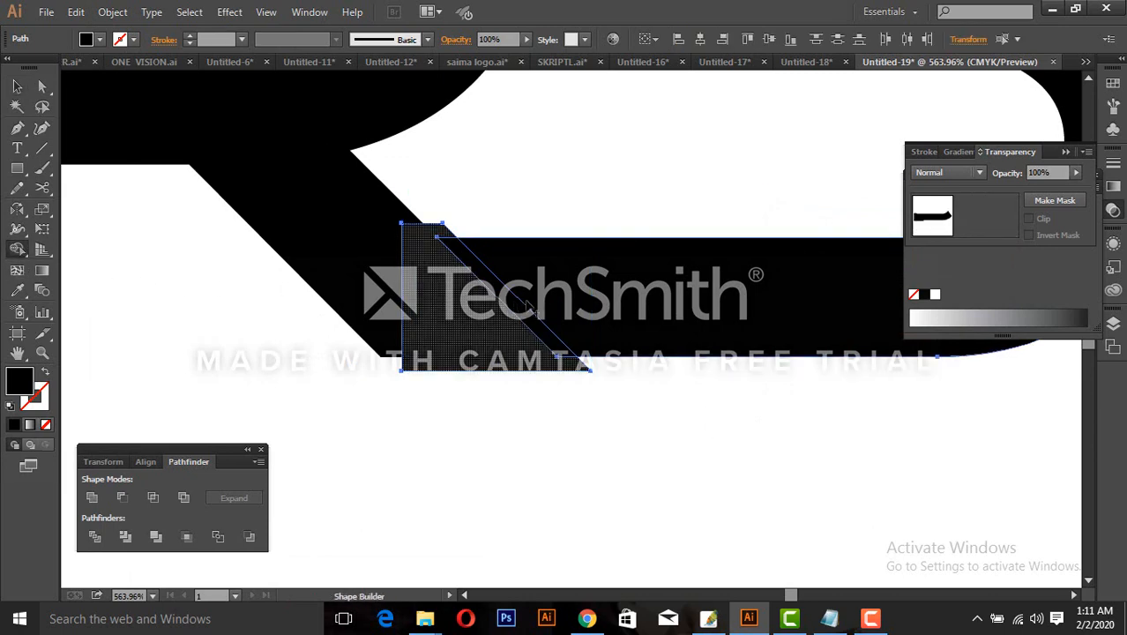
pyautogui.keyDown('alt'); pyautogui.click(513, 302); pyautogui.keyUp('alt')
pyautogui.press('v')
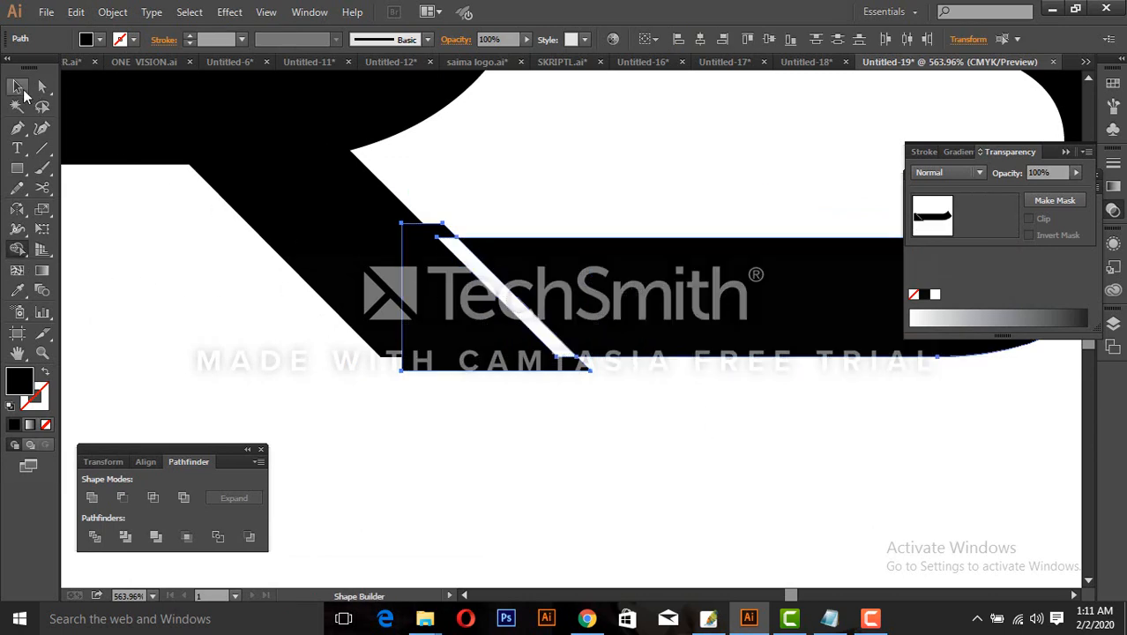
pyautogui.click(425, 423)
pyautogui.click(409, 375)
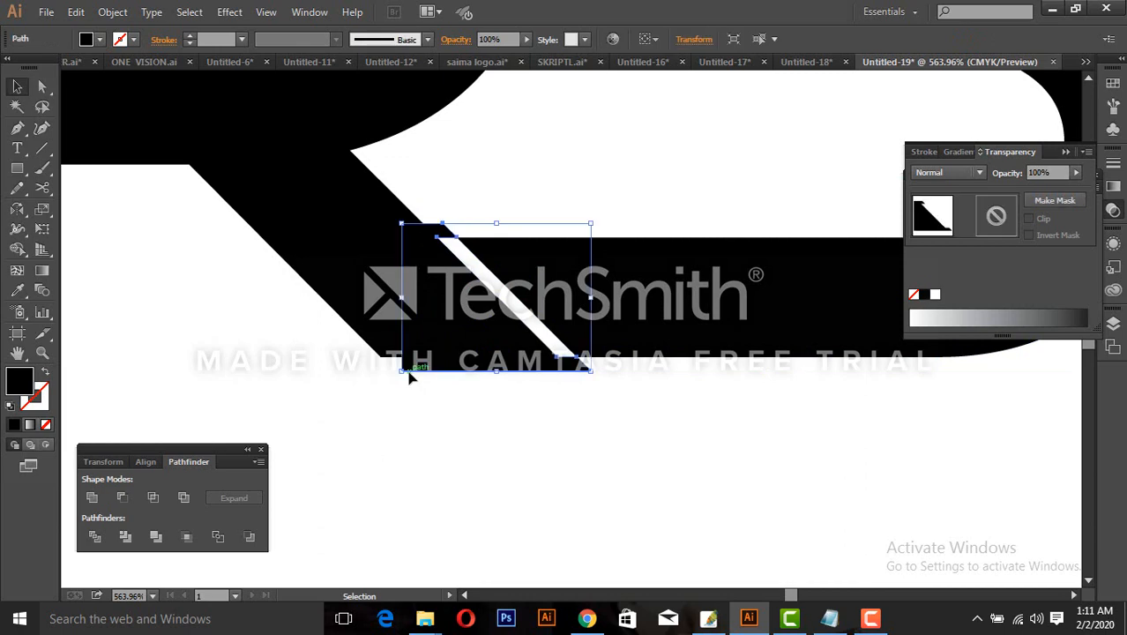
pyautogui.click(558, 432)
pyautogui.scroll(-2, 526, 396)
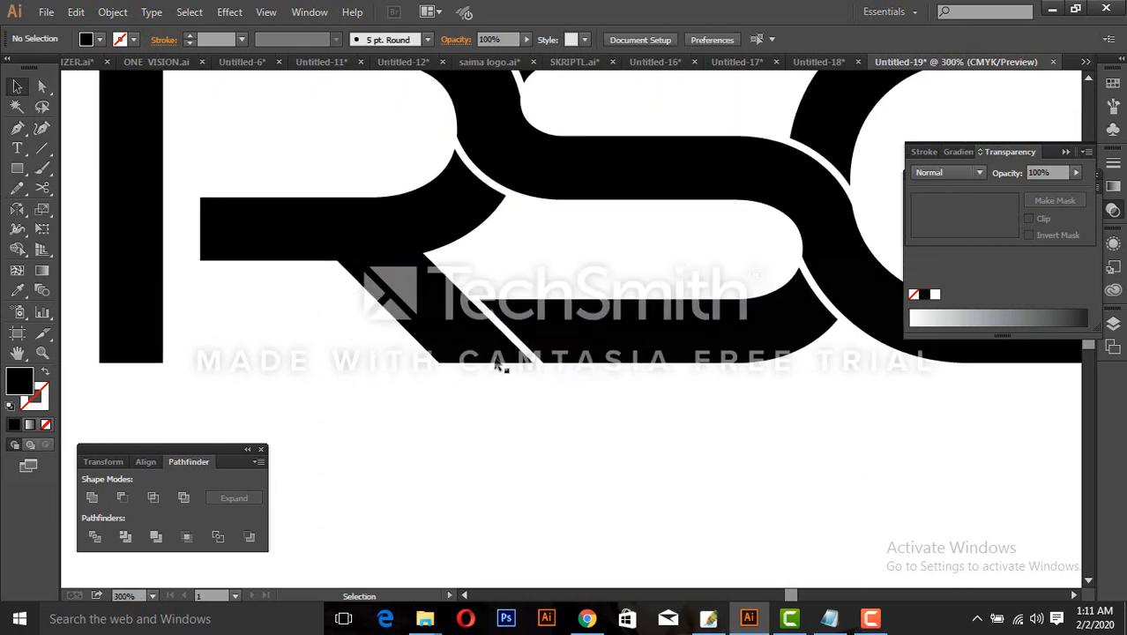
# - Unite the lower end piece of the R's leg with the R's middle bar and leg
pyautogui.click(469, 343)
pyautogui.keyDown('shift'); pyautogui.click(427, 322); pyautogui.keyUp('shift')
pyautogui.click(95, 497)
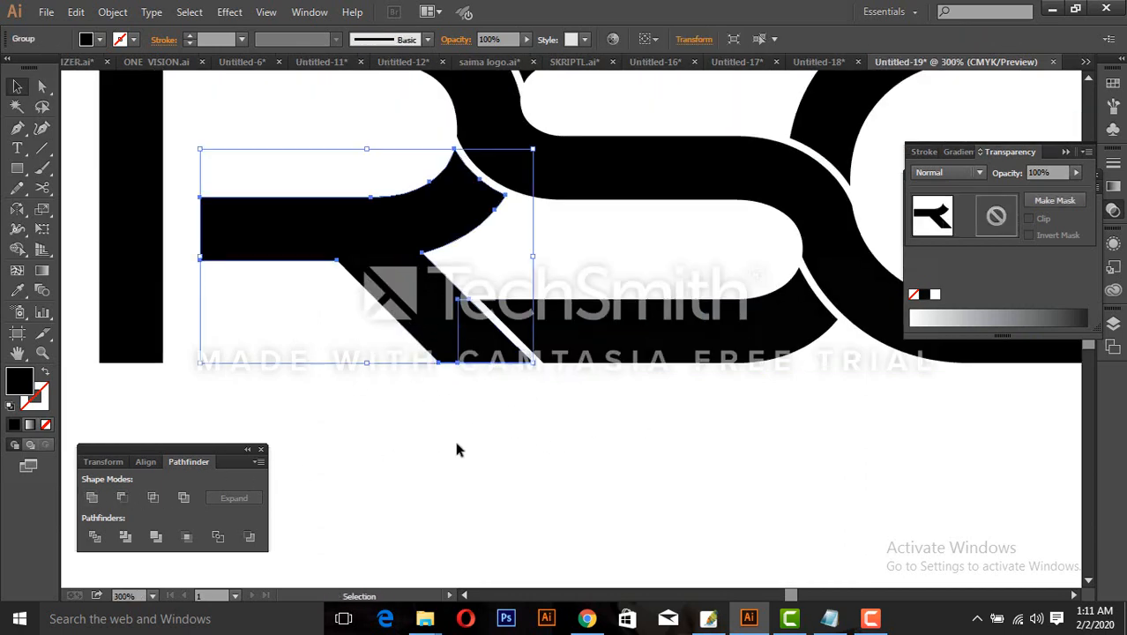
pyautogui.click(457, 444)
pyautogui.click(463, 335)
# - Examine the whole RSG logo and the gaps between its interlocking letters
pyautogui.keyDown('ctrl'); pyautogui.keyDown('alt'); pyautogui.click(579, 376); pyautogui.keyUp('alt'); pyautogui.keyUp('ctrl')
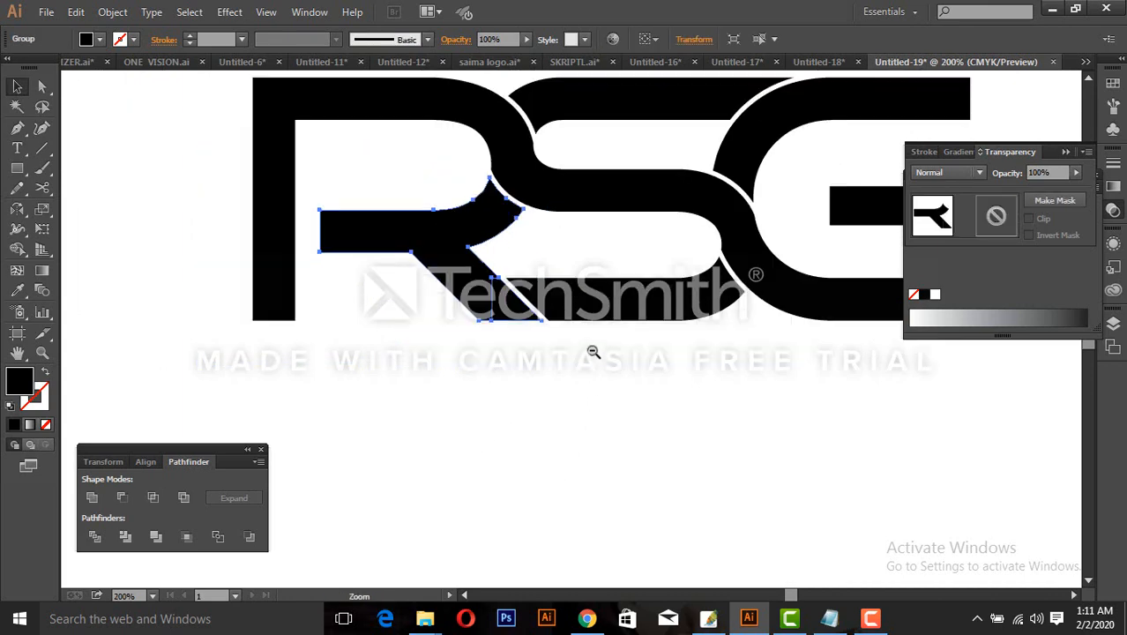
pyautogui.keyDown('ctrl'); pyautogui.keyDown('alt'); pyautogui.click(593, 352); pyautogui.keyUp('alt'); pyautogui.keyUp('ctrl')
pyautogui.click(578, 431)
pyautogui.moveTo(611, 420); pyautogui.dragTo(572, 419)
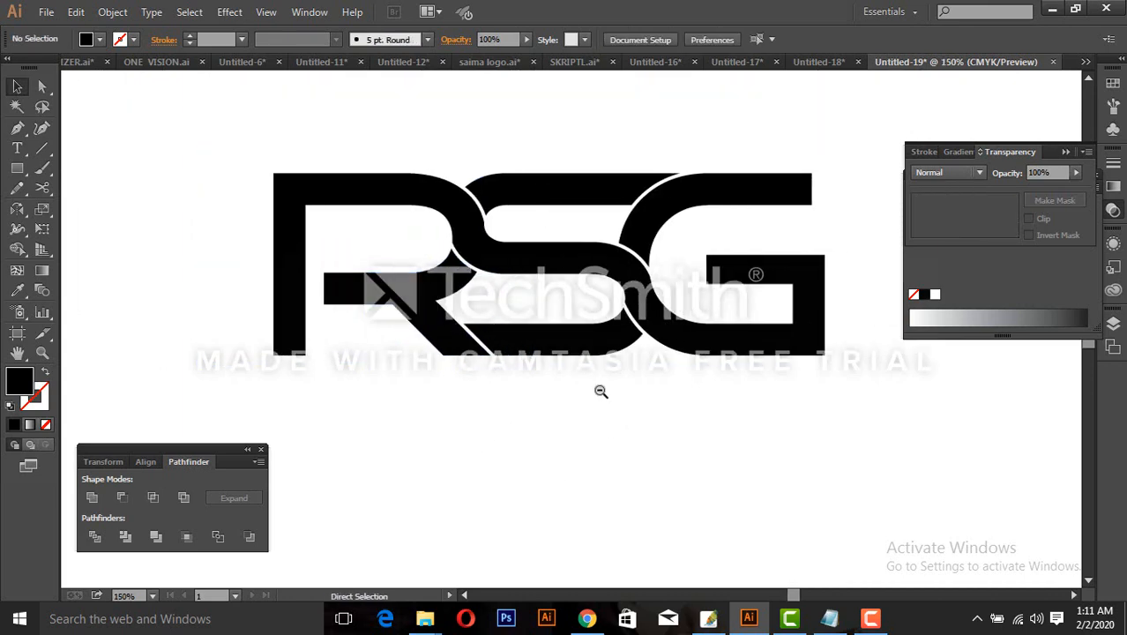
pyautogui.keyDown('ctrl'); pyautogui.keyDown('alt'); pyautogui.click(600, 391); pyautogui.keyUp('alt'); pyautogui.keyUp('ctrl')
pyautogui.moveTo(220, 208); pyautogui.dragTo(869, 432)
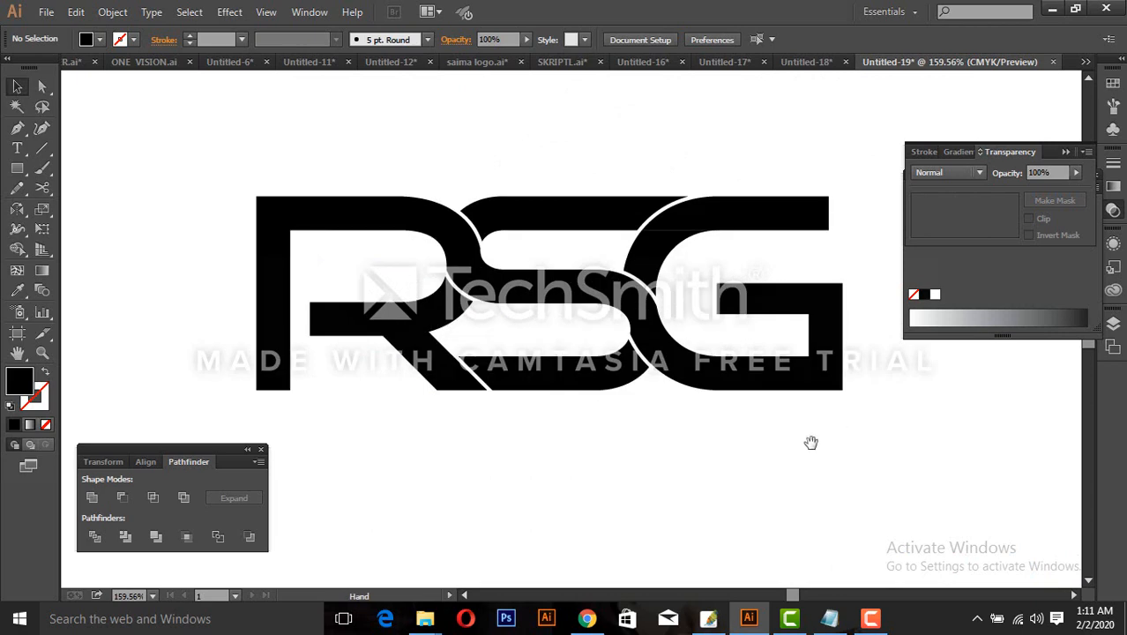
pyautogui.click(511, 295)
pyautogui.click(525, 492)
pyautogui.moveTo(371, 423); pyautogui.dragTo(442, 427)
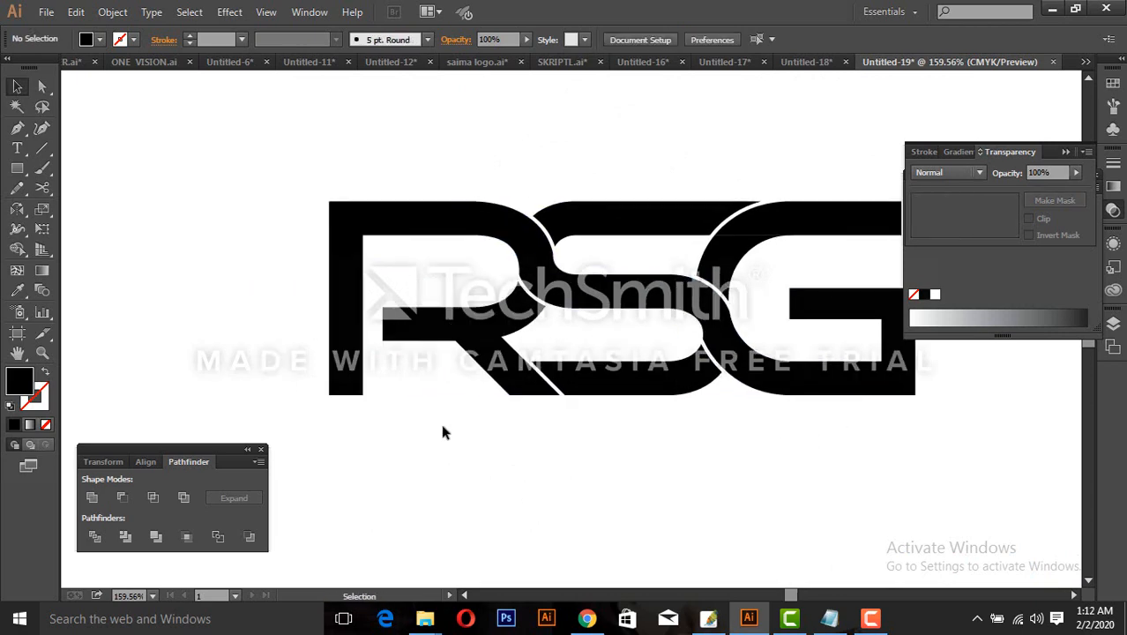
# - Extend the open end of the R's middle bar until it joins the R's vertical stem
pyautogui.click(43, 86)
pyautogui.scroll(3, 574, 448)
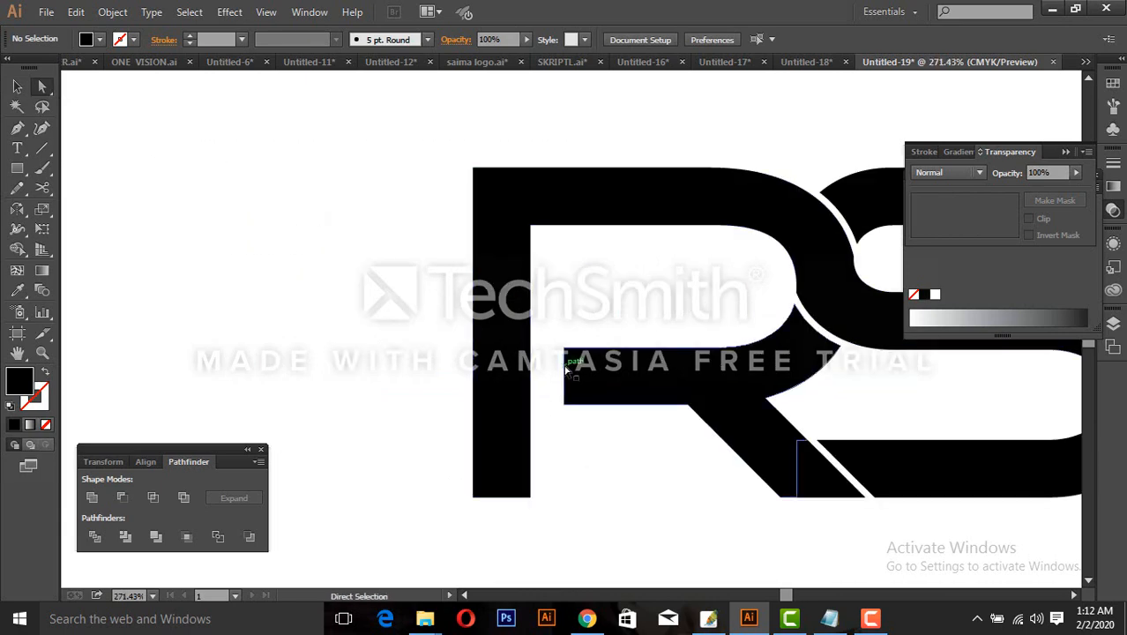
pyautogui.moveTo(566, 375); pyautogui.dragTo(503, 375)
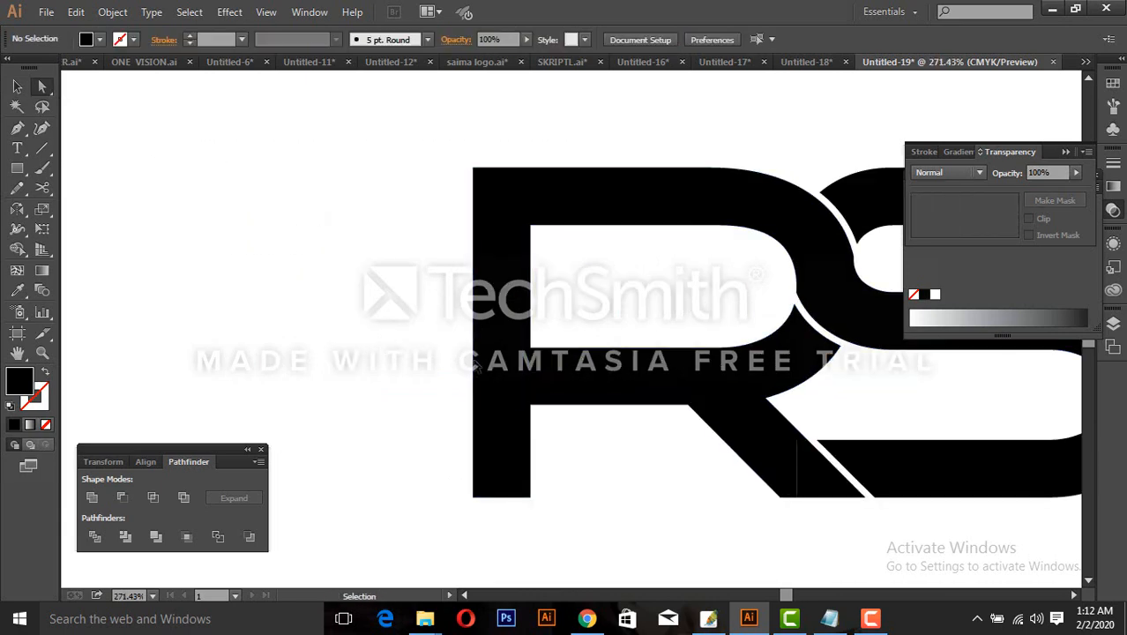
pyautogui.scroll(-2, 617, 397)
pyautogui.click(17, 86)
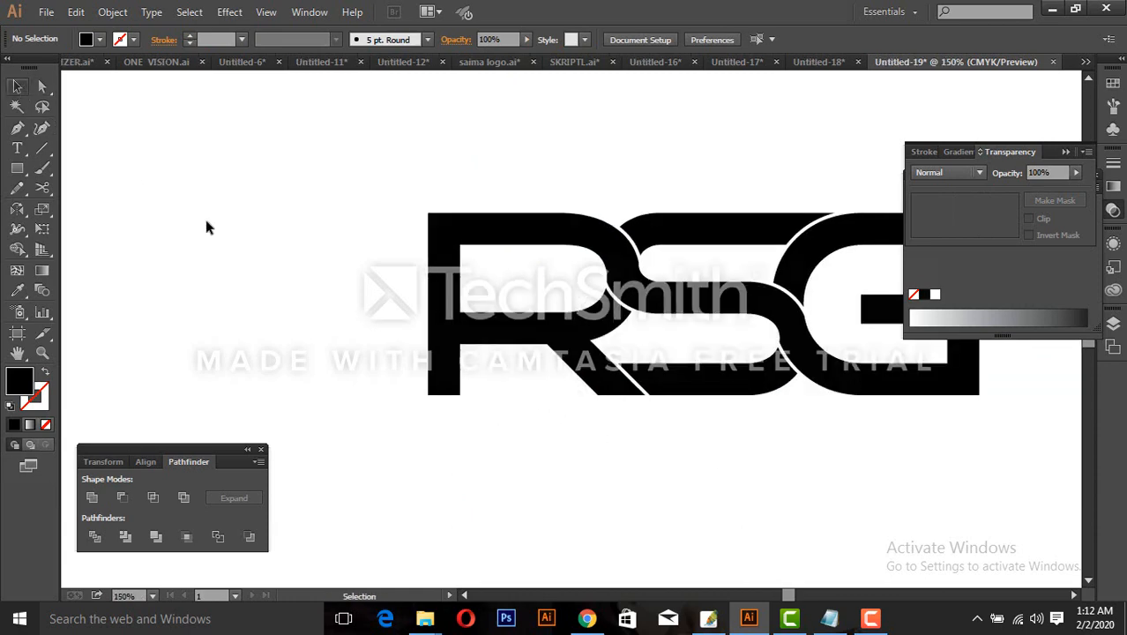
# - Fill the continuous shape running through the R, S and G with orange, CMYK 0, 60, 100, 0
pyautogui.hotkey('ctrl', '-')
pyautogui.moveTo(827, 432); pyautogui.dragTo(805, 469)
pyautogui.click(716, 355)
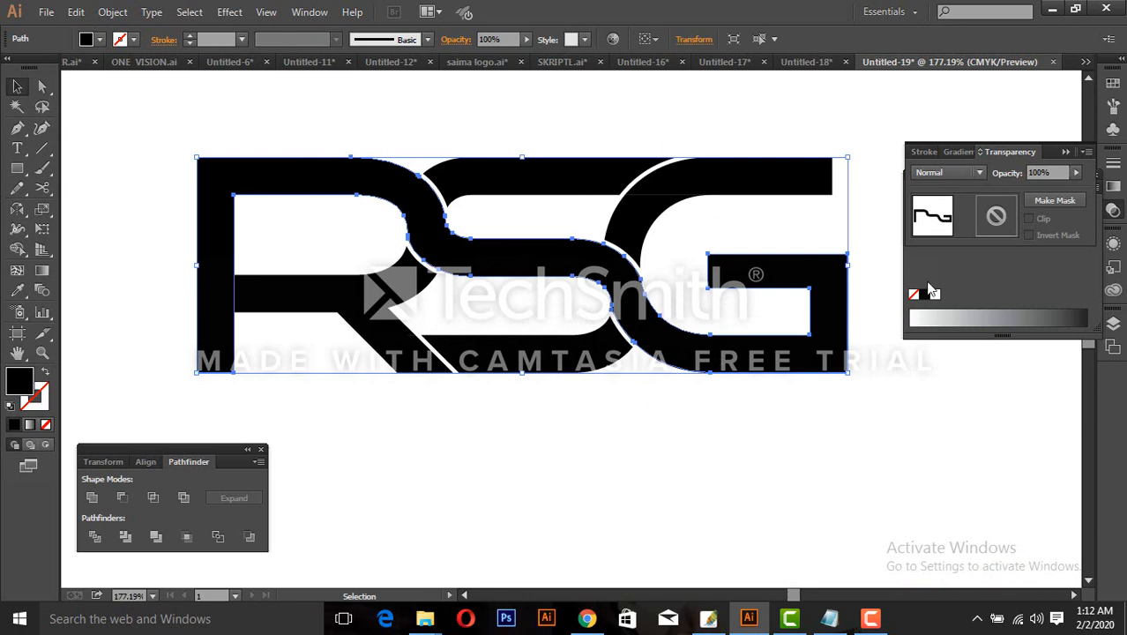
pyautogui.click(932, 279)
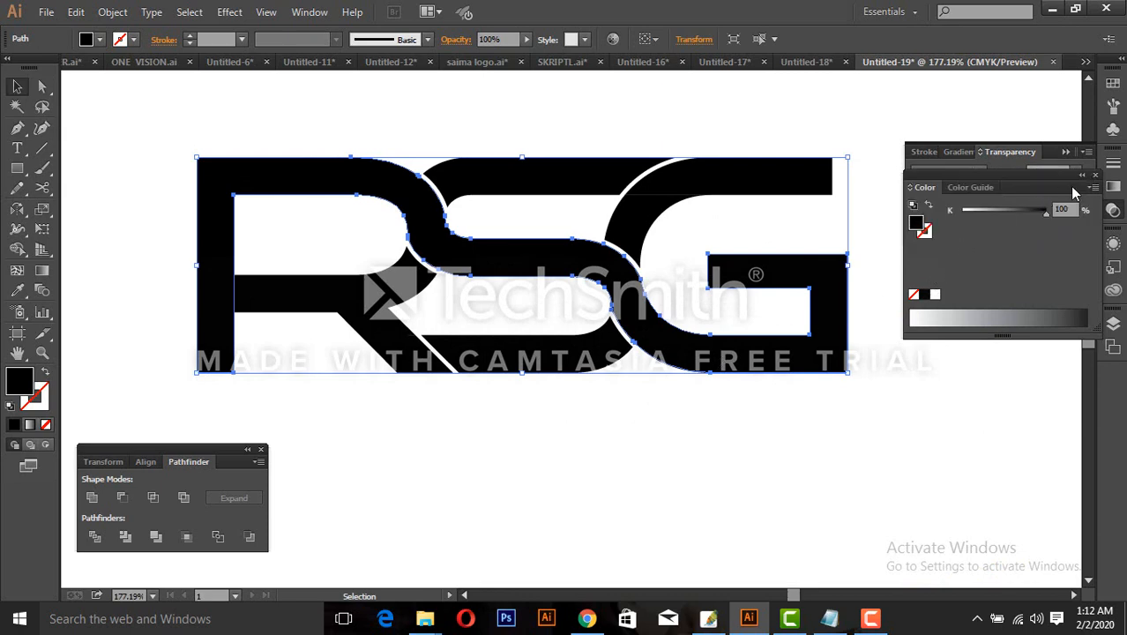
pyautogui.moveTo(1054, 183); pyautogui.dragTo(1056, 109)
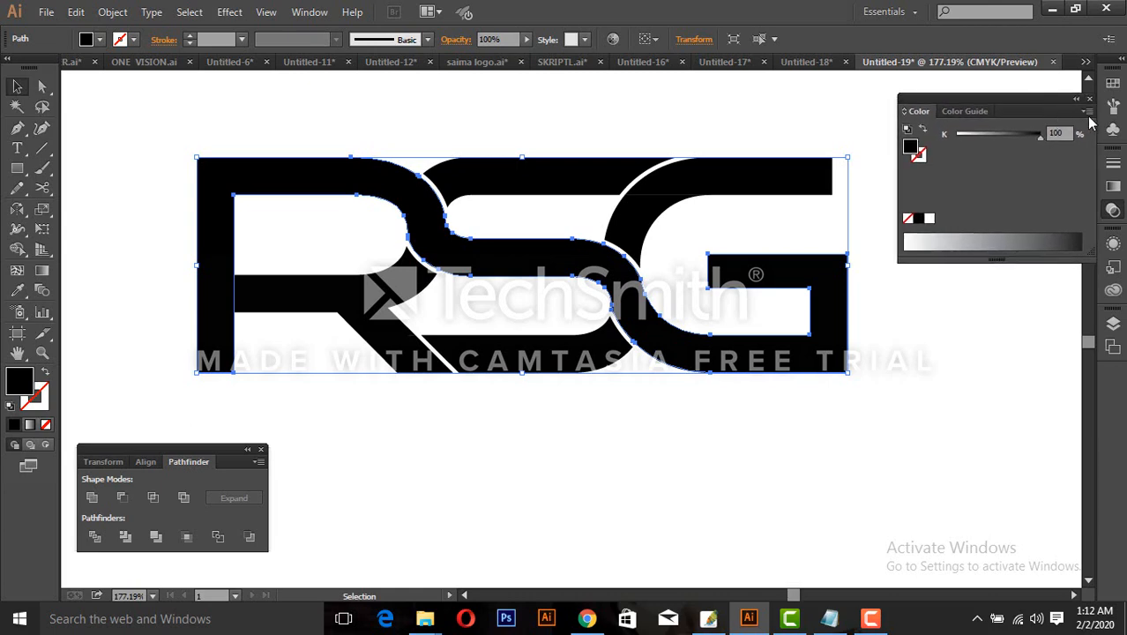
pyautogui.click(1087, 112)
pyautogui.click(1012, 194)
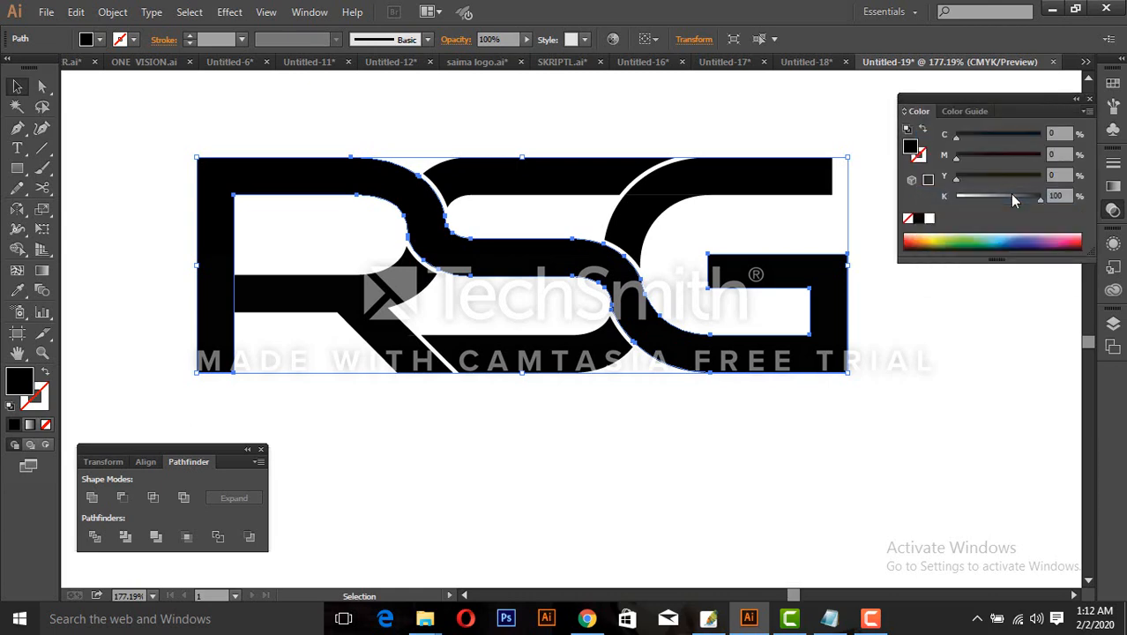
pyautogui.moveTo(1007, 197); pyautogui.dragTo(964, 194)
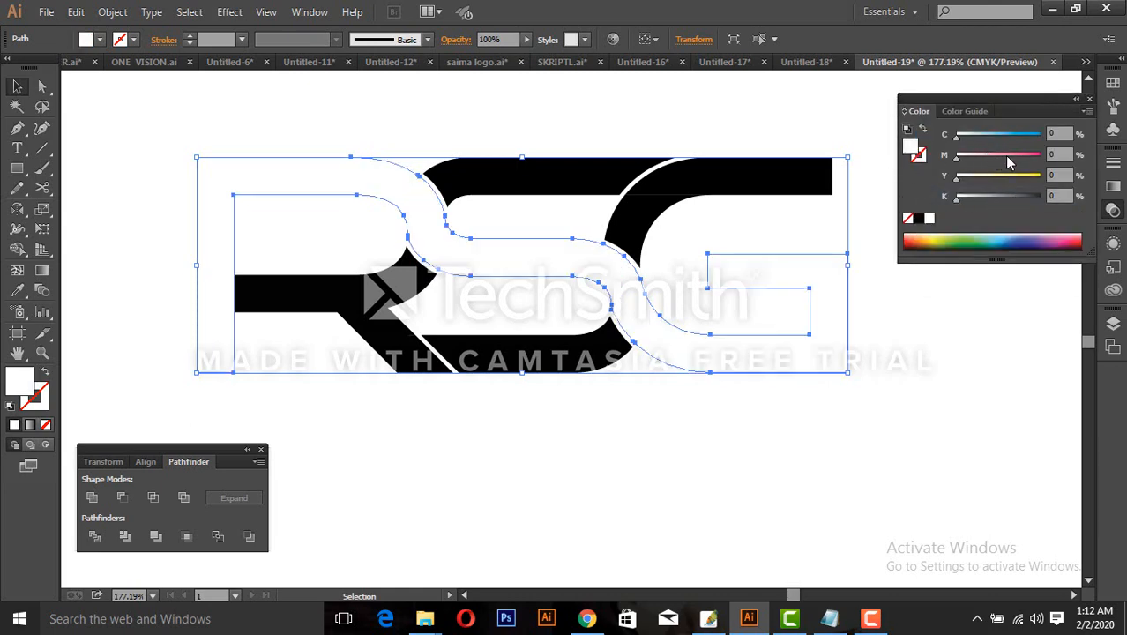
pyautogui.moveTo(1010, 159); pyautogui.dragTo(1049, 175)
pyautogui.click(1068, 154)
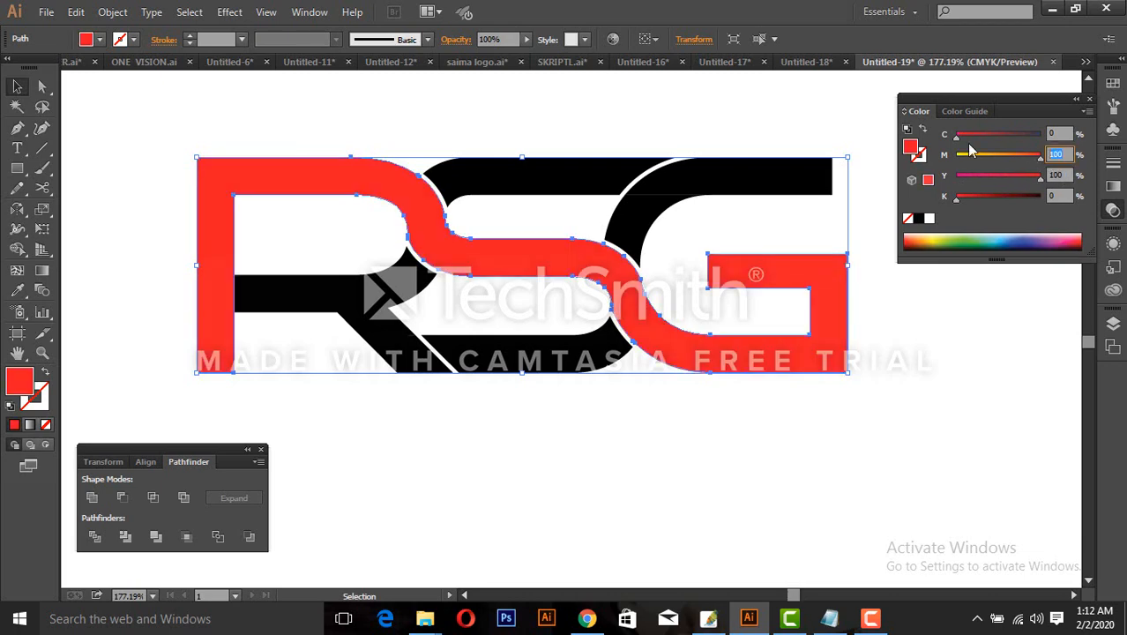
pyautogui.press('Return')
pyautogui.click(608, 491)
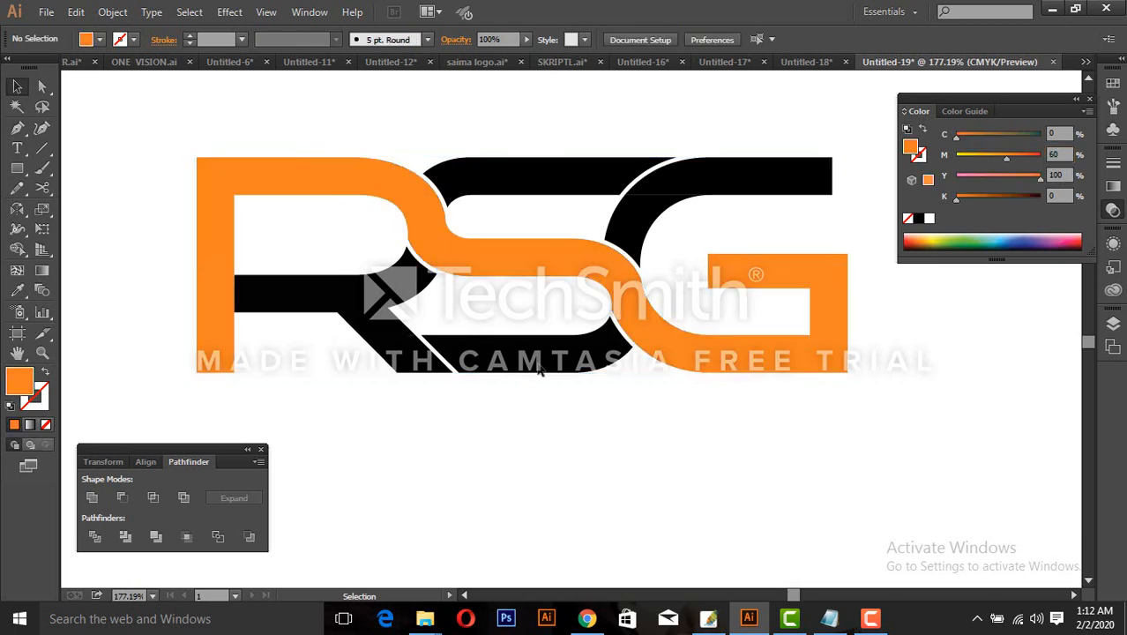
# - Fill the S's bottom stroke and the G's upper part with blue, CMYK 100, 70, 0, 20
pyautogui.click(536, 365)
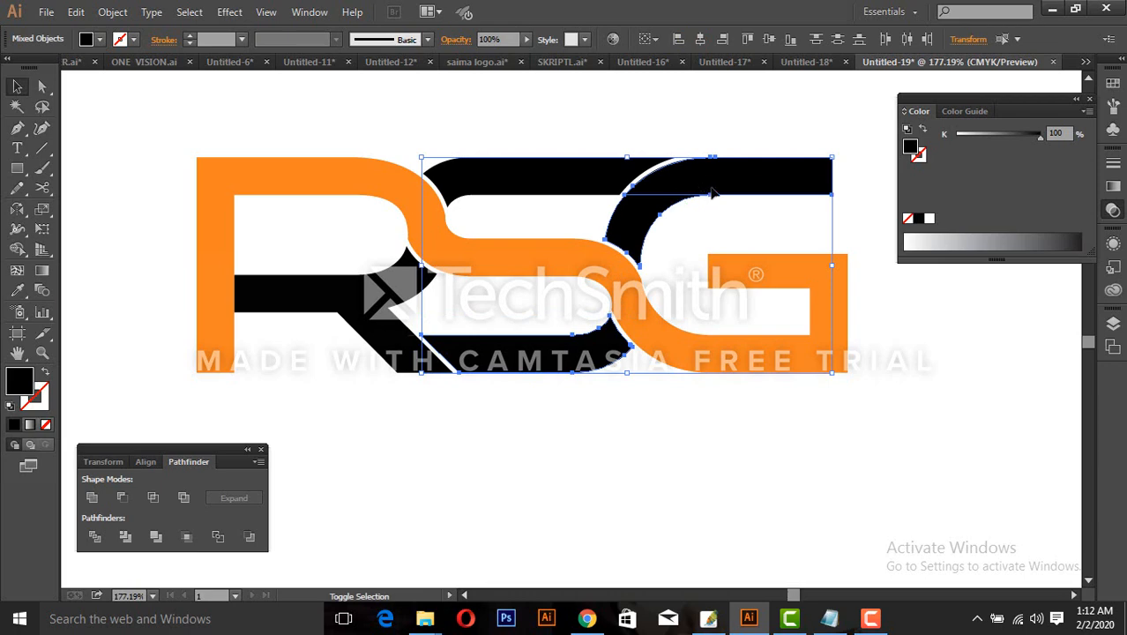
pyautogui.click(1087, 111)
pyautogui.click(959, 195)
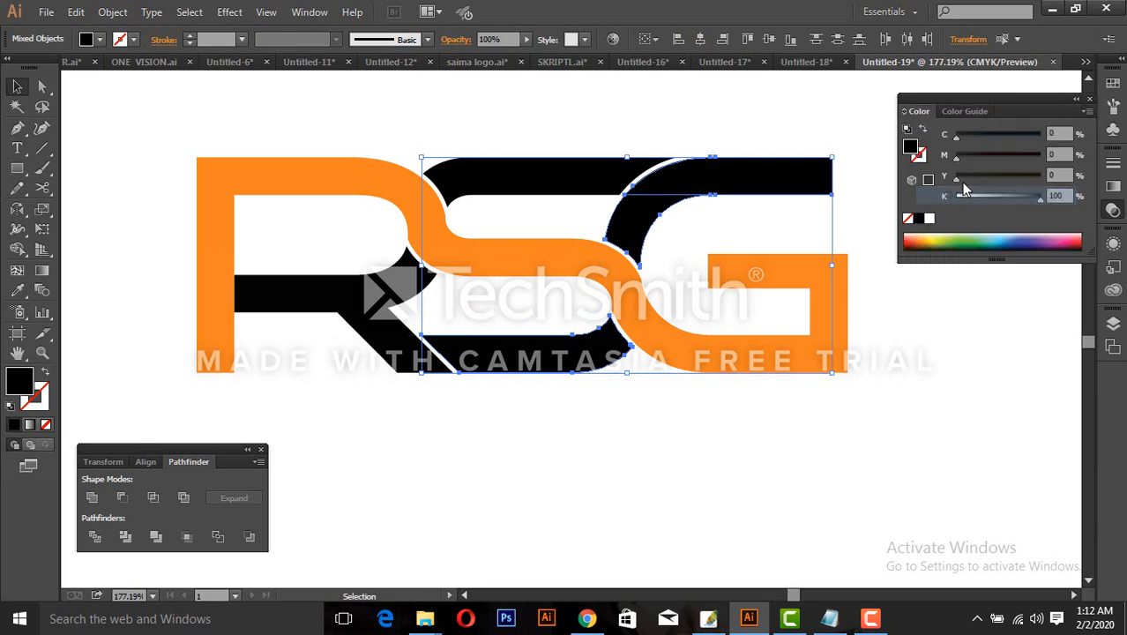
pyautogui.click(1061, 132)
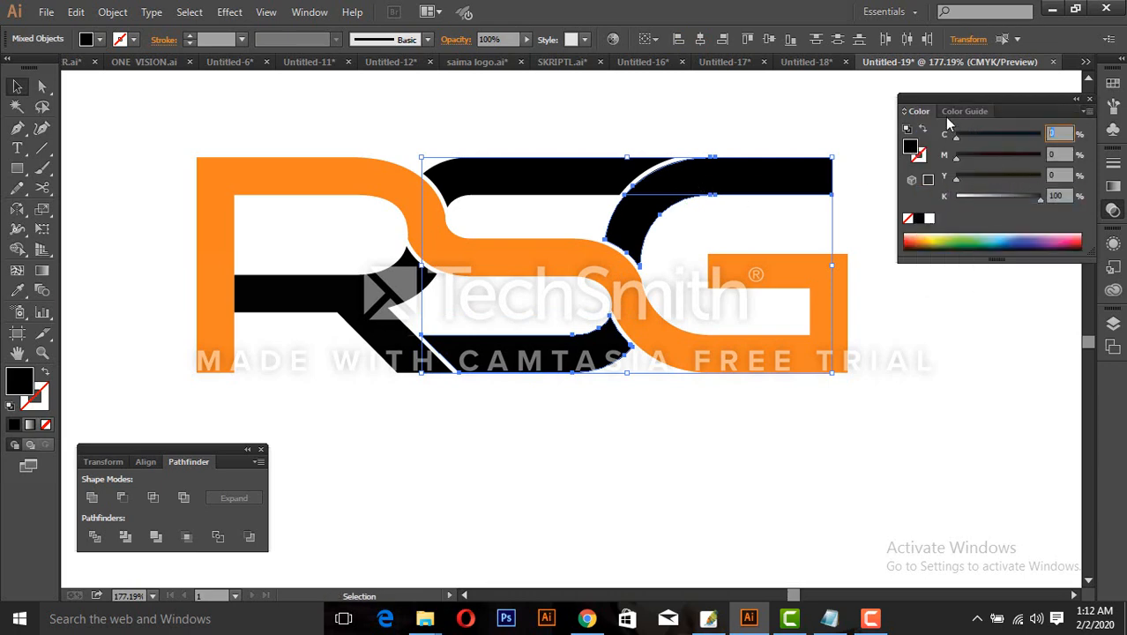
pyautogui.write('100')
pyautogui.press('Tab')
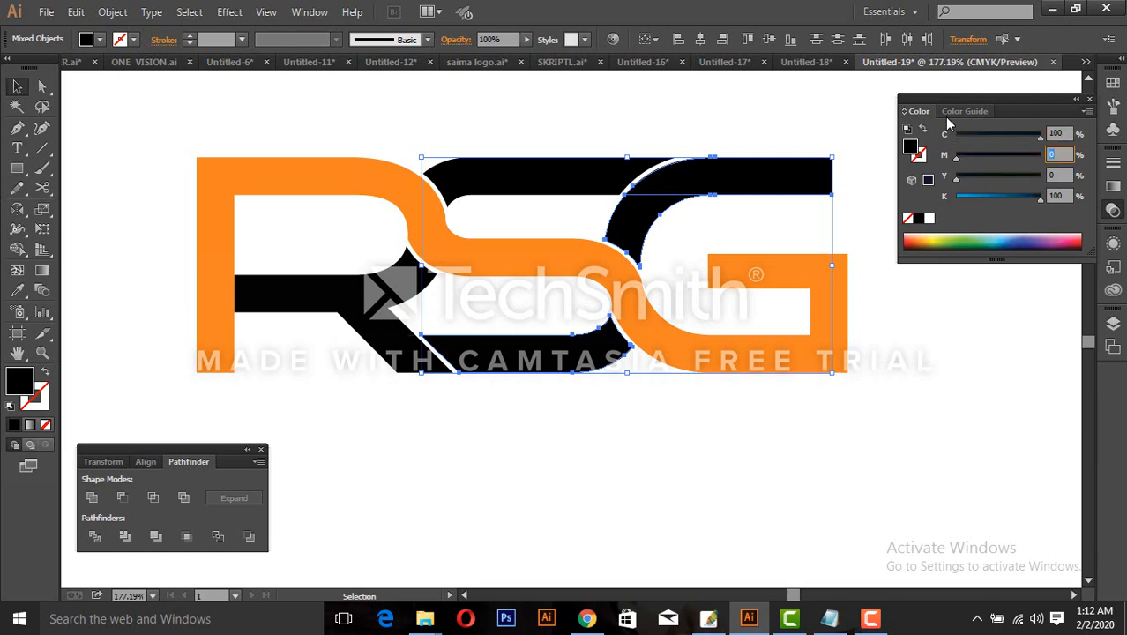
pyautogui.write('70')
pyautogui.press('Tab')
pyautogui.press('Tab')
pyautogui.write('20')
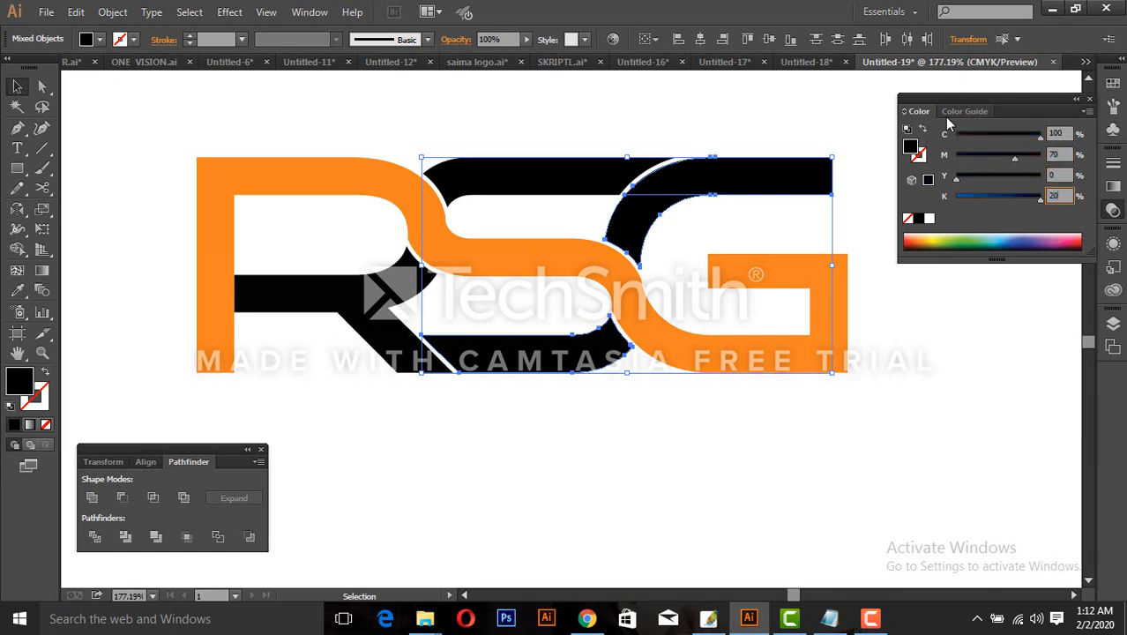
pyautogui.press('Return')
pyautogui.click(838, 416)
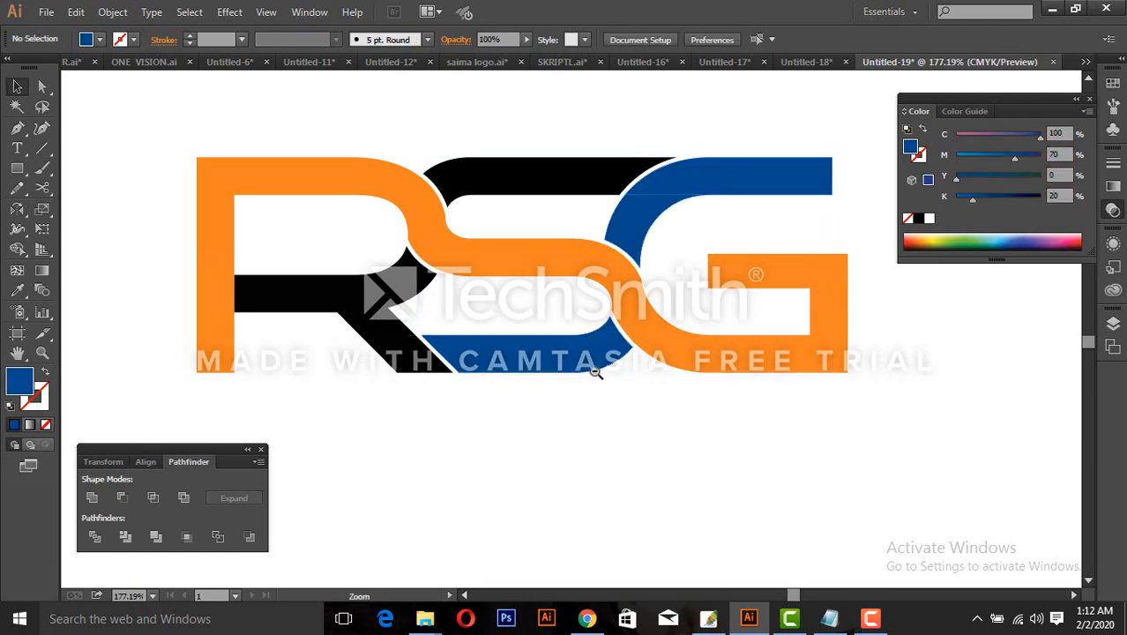
# - Fill the R's middle bar with leg and the S's top stroke with gray, CMYK 0, 0, 0, 59
pyautogui.keyDown('ctrl'); pyautogui.keyDown('alt'); pyautogui.click(561, 351); pyautogui.keyUp('alt'); pyautogui.keyUp('ctrl')
pyautogui.click(445, 293)
pyautogui.keyDown('shift'); pyautogui.click(518, 206); pyautogui.keyUp('shift')
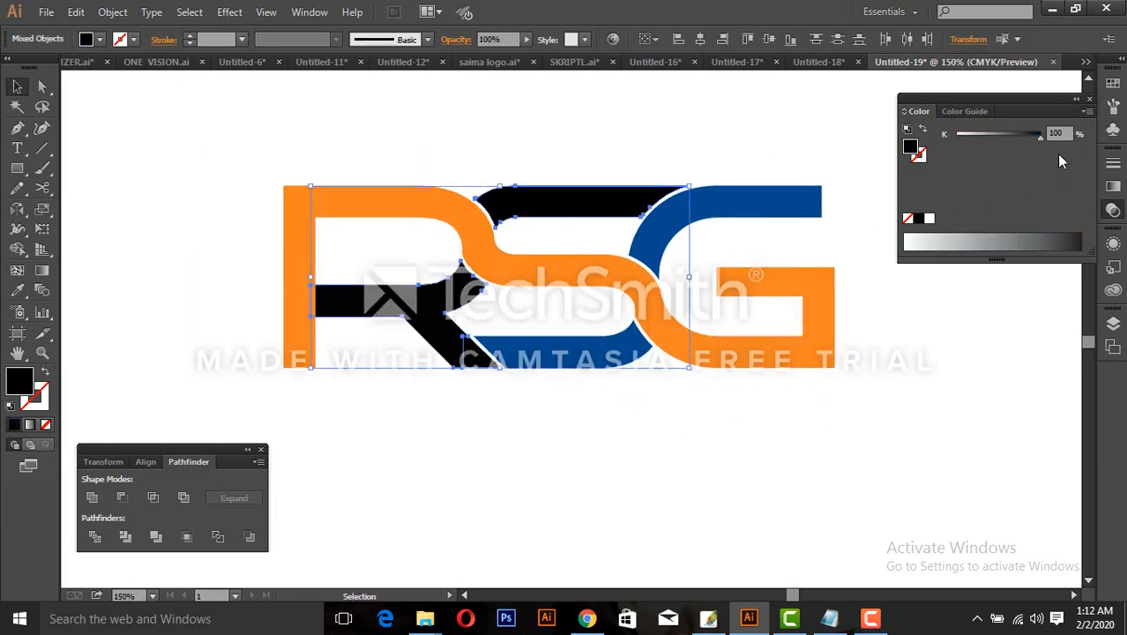
pyautogui.click(1085, 111)
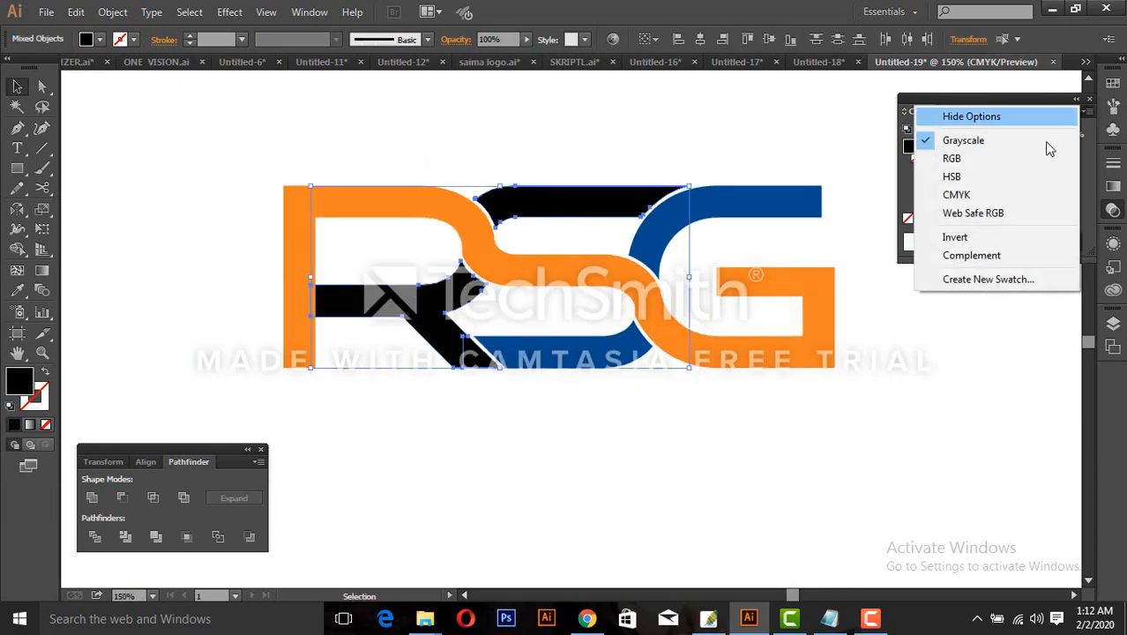
pyautogui.click(1000, 194)
pyautogui.click(976, 197)
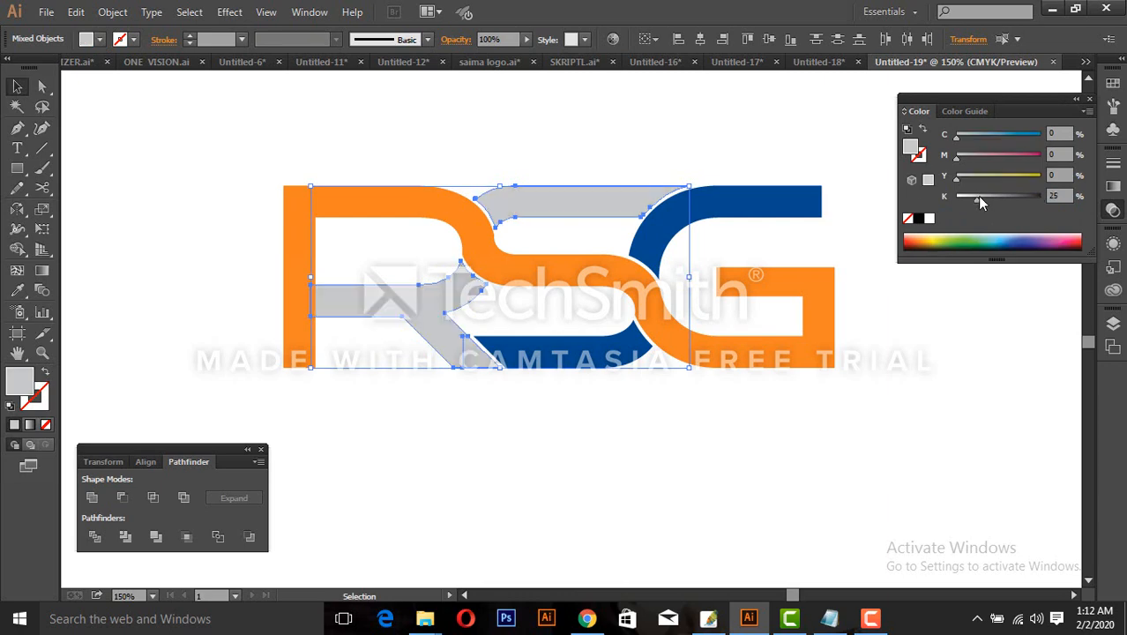
pyautogui.moveTo(986, 204); pyautogui.dragTo(1007, 204)
pyautogui.click(948, 364)
# - Examine the coloured RSG logo at several magnifications, including actual size
pyautogui.keyDown('ctrl'); pyautogui.keyDown('alt'); pyautogui.click(579, 387); pyautogui.keyUp('alt'); pyautogui.keyUp('ctrl')
pyautogui.keyDown('ctrl'); pyautogui.keyDown('alt'); pyautogui.click(578, 386); pyautogui.keyUp('alt'); pyautogui.keyUp('ctrl')
pyautogui.moveTo(599, 413); pyautogui.dragTo(609, 445)
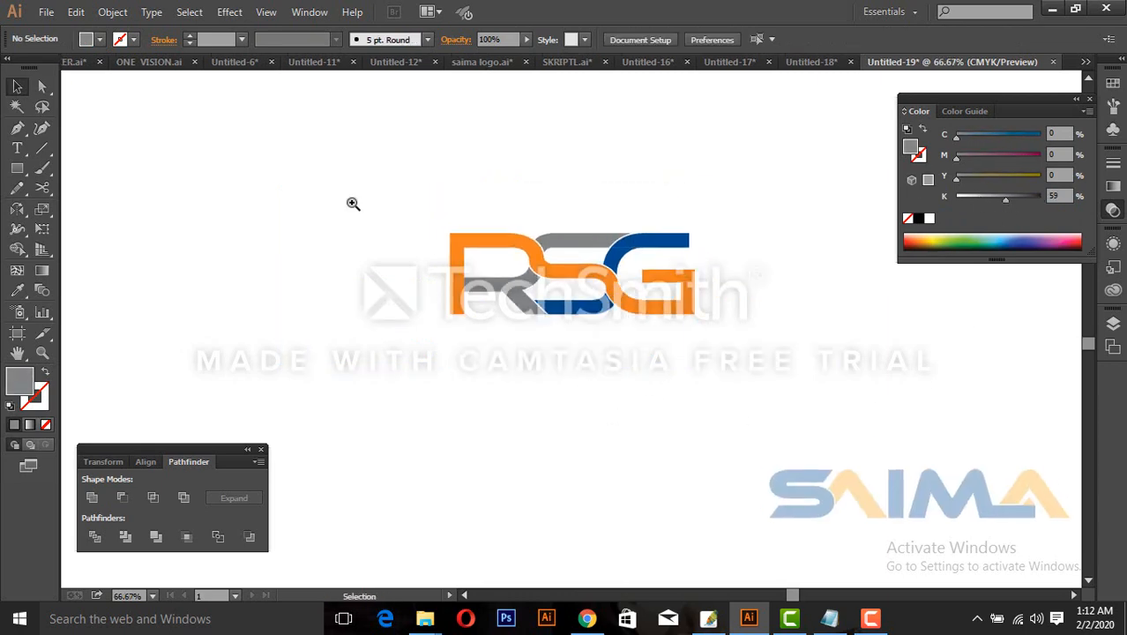
pyautogui.moveTo(308, 167); pyautogui.dragTo(834, 420)
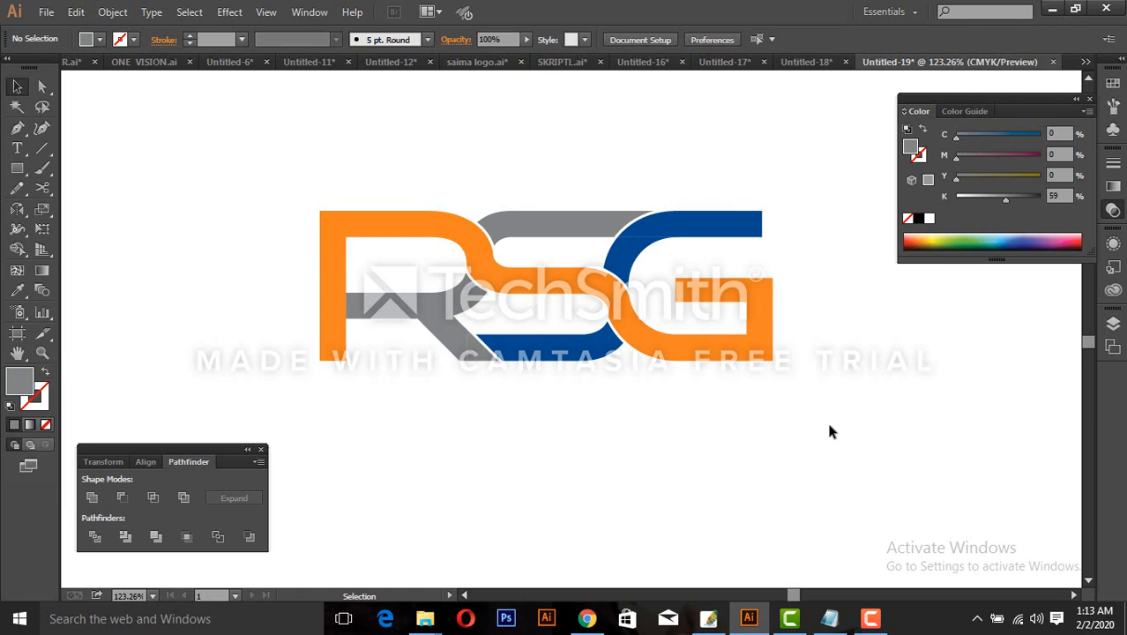
pyautogui.moveTo(310, 160); pyautogui.dragTo(907, 457)
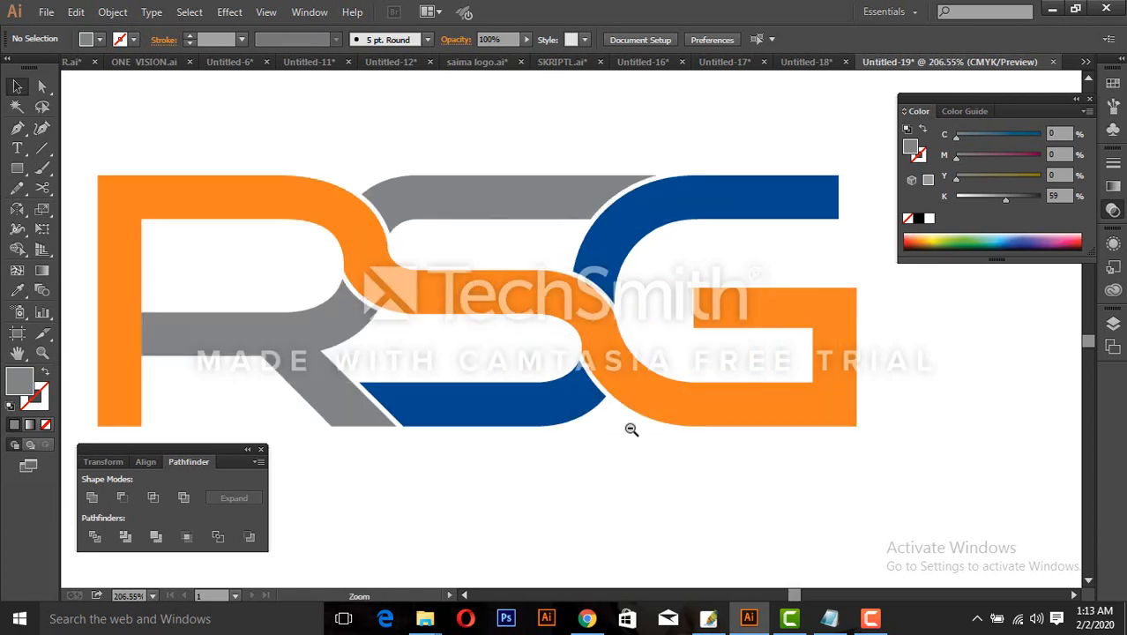
pyautogui.keyDown('ctrl'); pyautogui.keyDown('alt'); pyautogui.click(631, 429); pyautogui.keyUp('alt'); pyautogui.keyUp('ctrl')
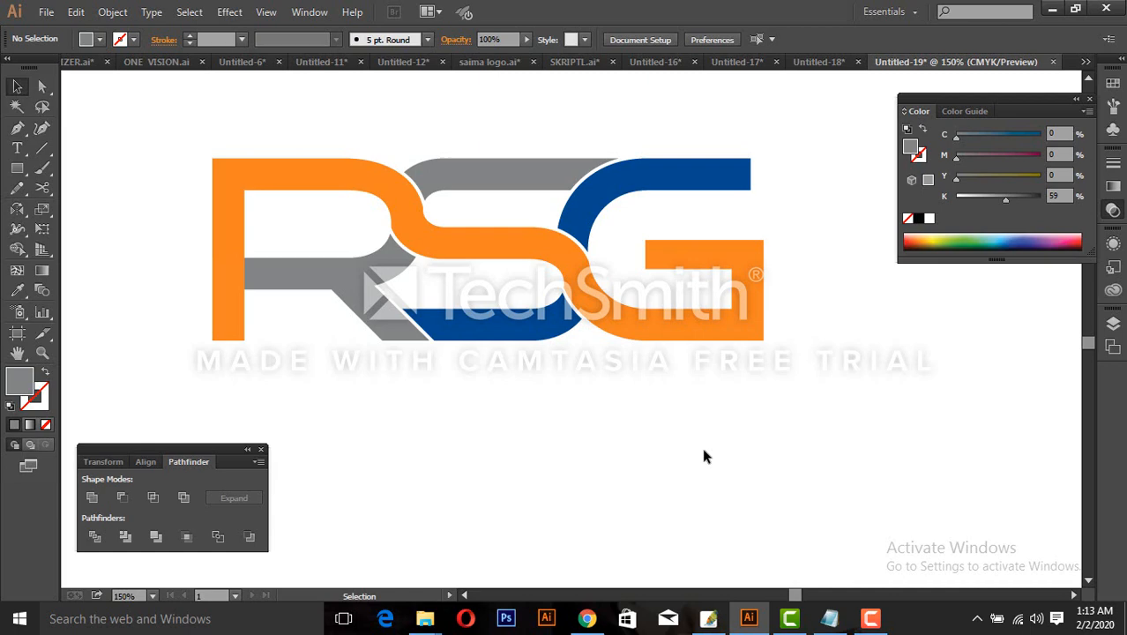
pyautogui.keyDown('ctrl'); pyautogui.keyDown('alt'); pyautogui.click(631, 366); pyautogui.keyUp('alt'); pyautogui.keyUp('ctrl')
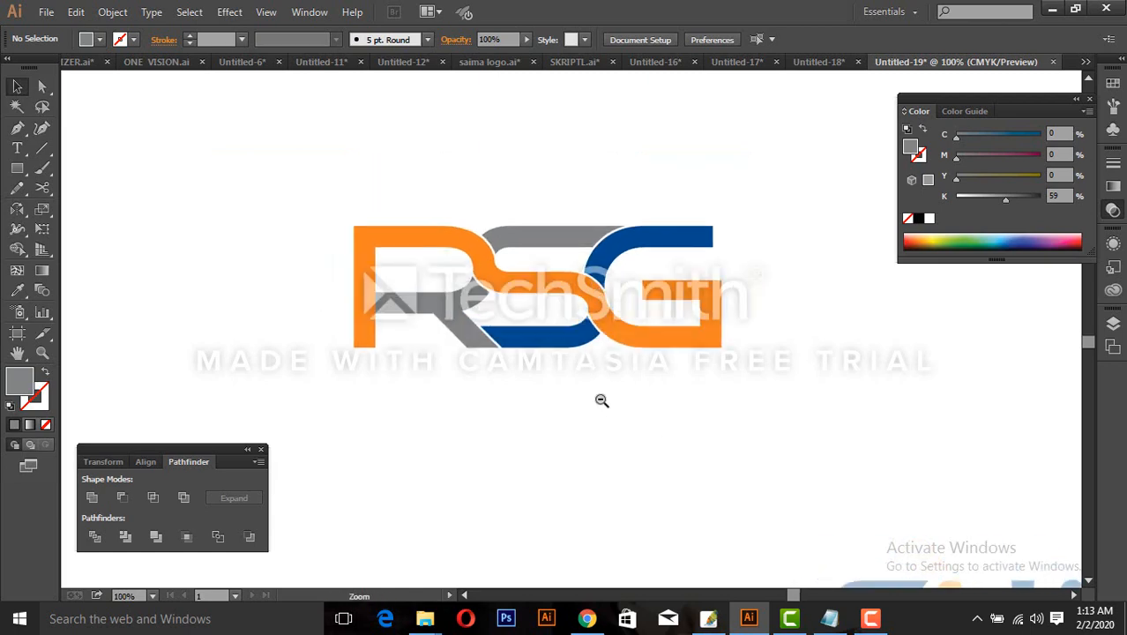
pyautogui.keyDown('ctrl'); pyautogui.keyDown('alt'); pyautogui.click(603, 402); pyautogui.keyUp('alt'); pyautogui.keyUp('ctrl')
pyautogui.moveTo(312, 162); pyautogui.dragTo(604, 377)
pyautogui.press('ctrl')
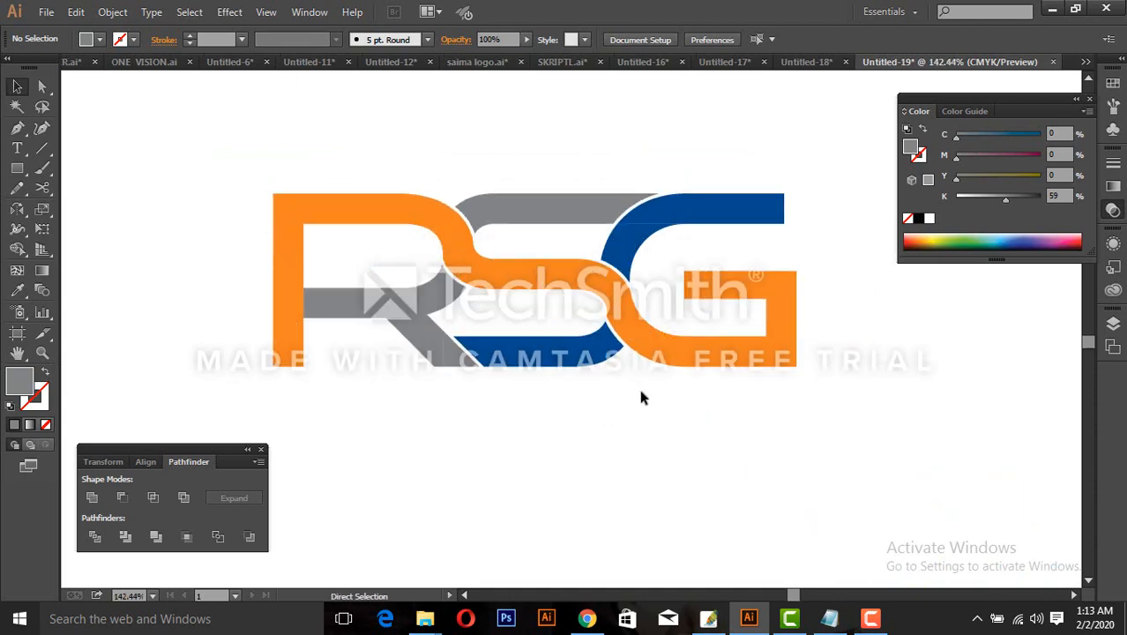
pyautogui.hotkey('ctrl', '1')
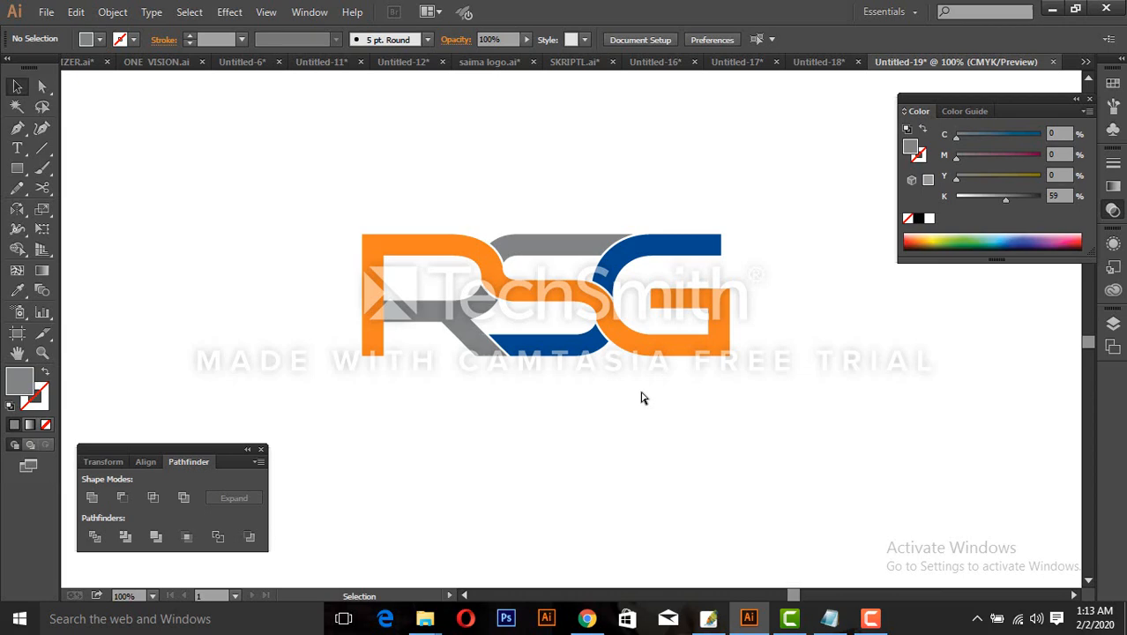
pyautogui.scroll(1, 623, 283)
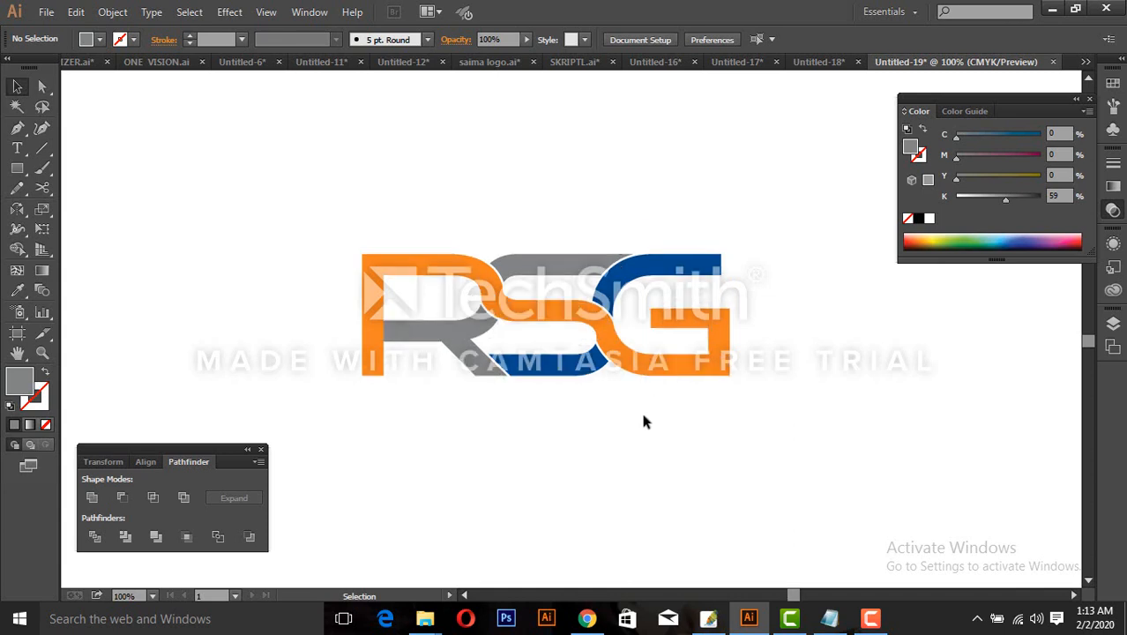